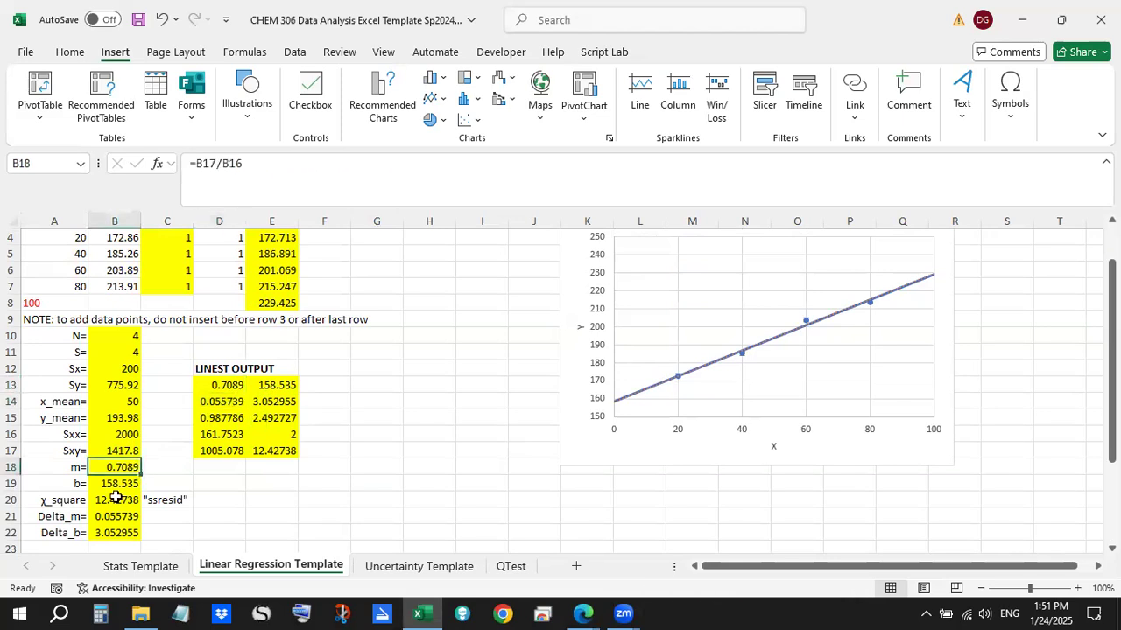
Step: Compare the calculated slope, intercept, uncertainties and χ_square in column B with the matching LINEST output cells
key(Down)
key(Down)
key(Down)
click(124, 468)
mouse_move(293, 386)
mouse_down()
mouse_move(284, 399)
mouse_move(295, 403)
mouse_up()
scroll(201, 472, down, 1)
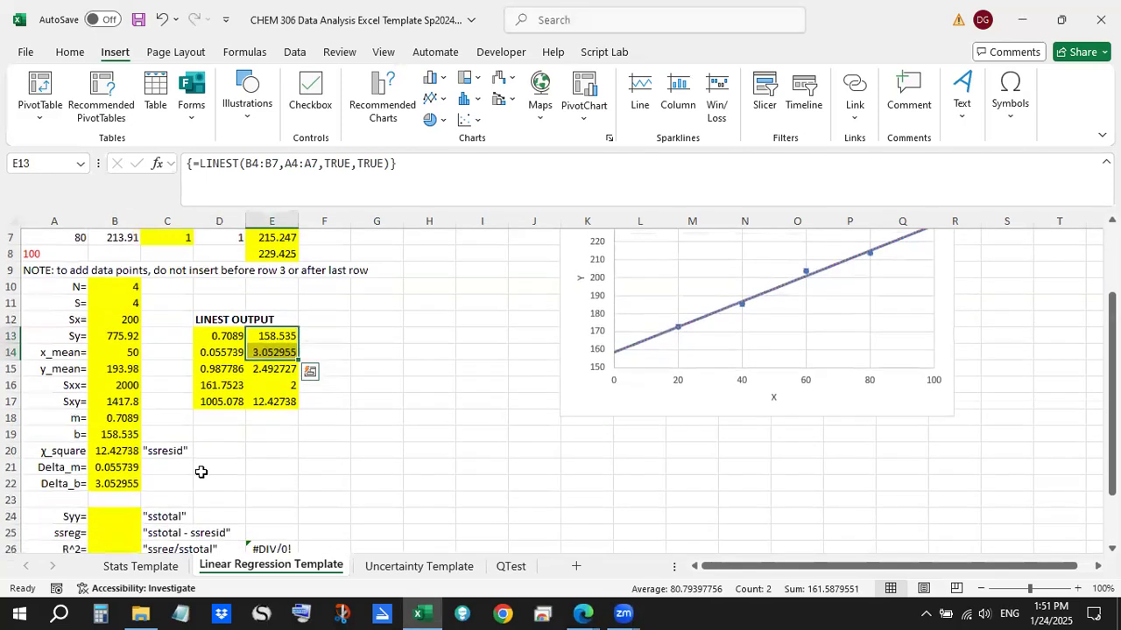
click(112, 454)
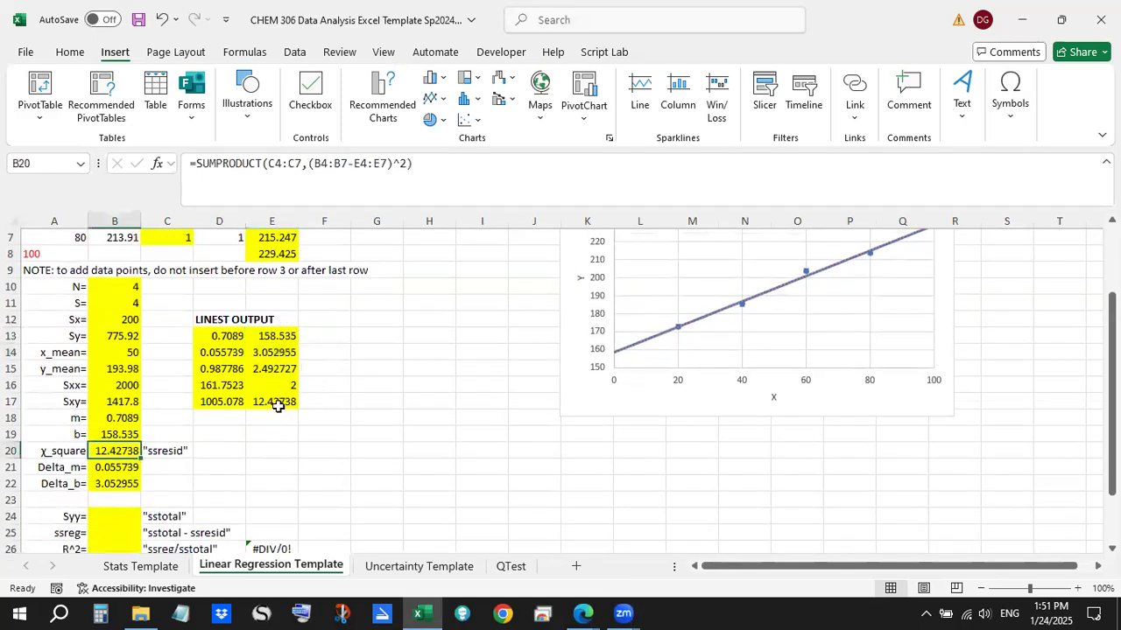
click(278, 405)
click(274, 479)
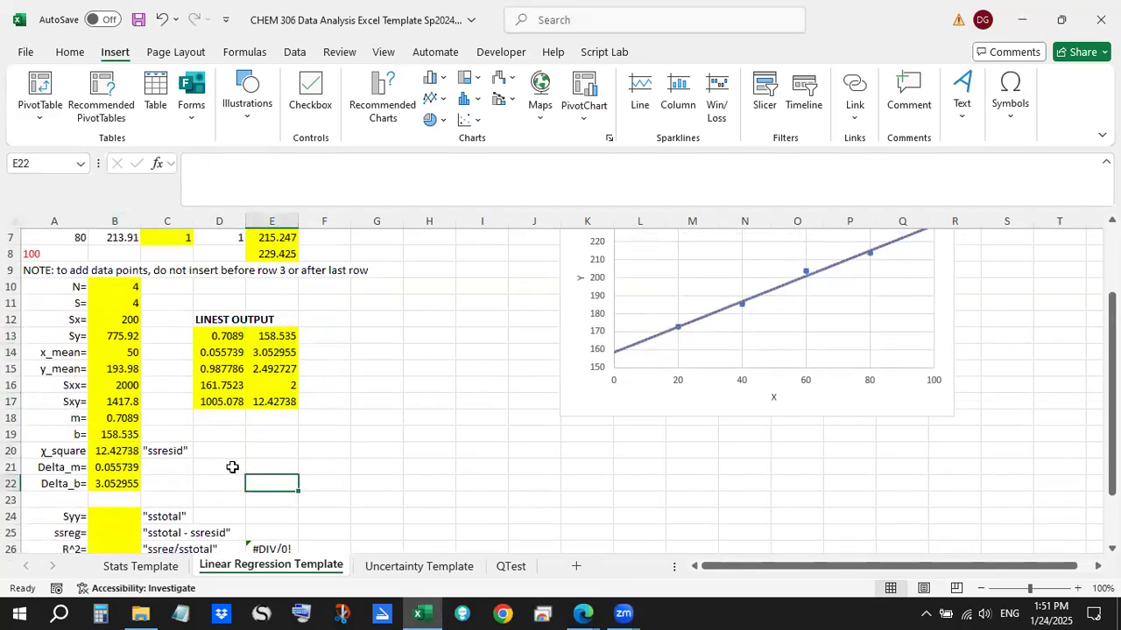
Step: Inspect the LINEST R² cell D15 and the unfilled goodness-of-fit rows from Syy to sey
scroll(228, 468, down, 1)
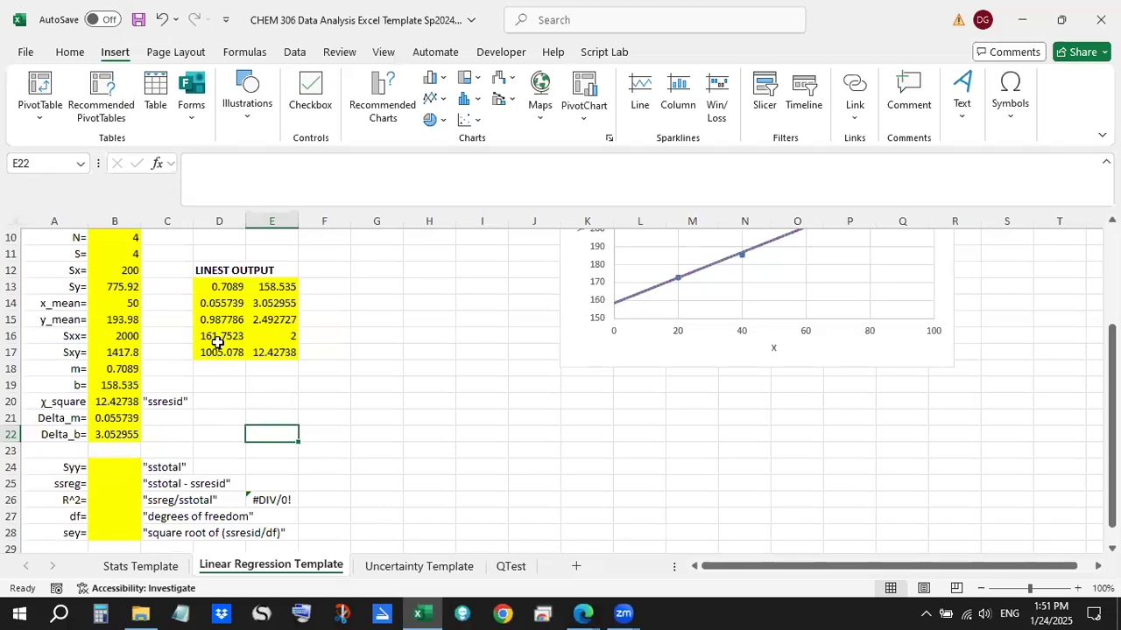
click(220, 322)
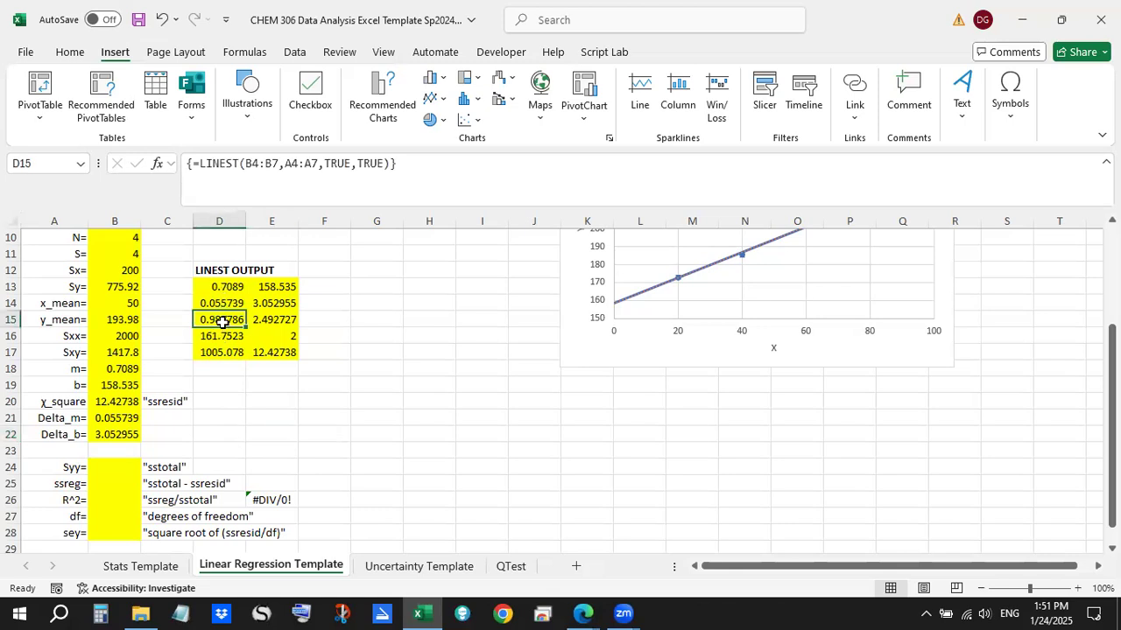
scroll(342, 391, down, 1)
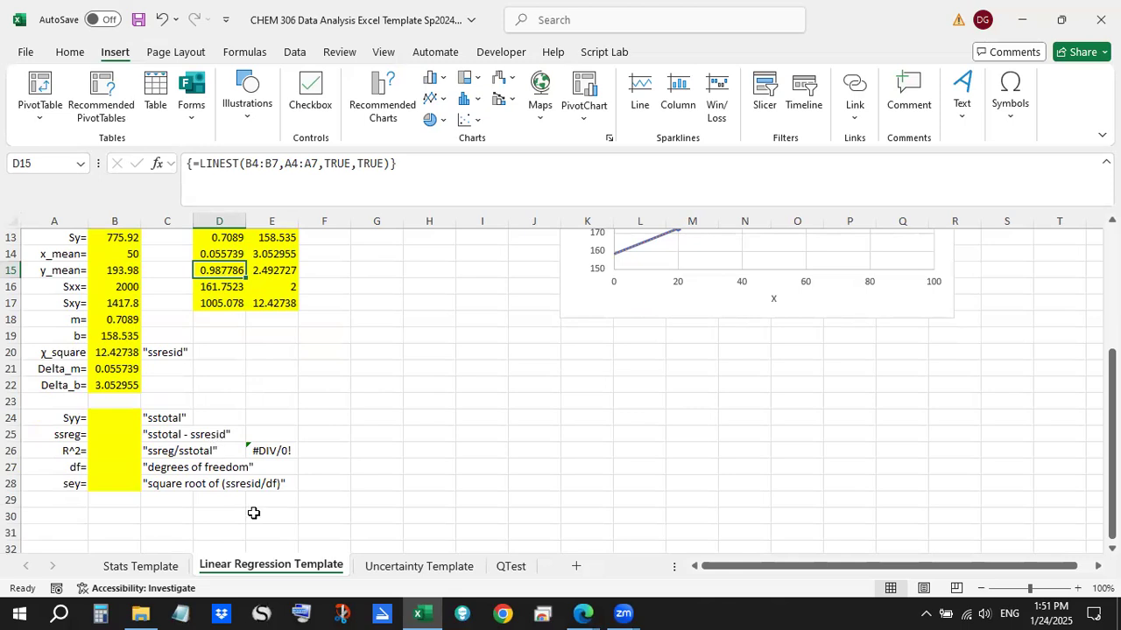
Step: Switch to the Weighted Linear Regression handout in Edge and review the page 3 example worksheet and its instructions
mouse_move(583, 613)
click(665, 539)
scroll(577, 389, down, 3)
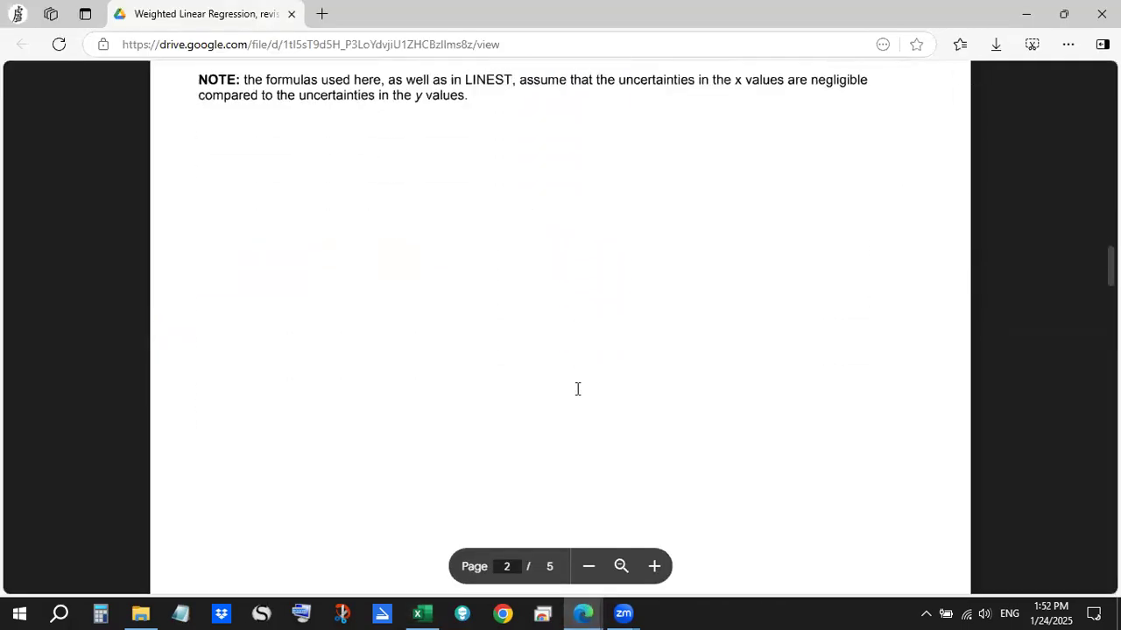
scroll(577, 389, down, 5)
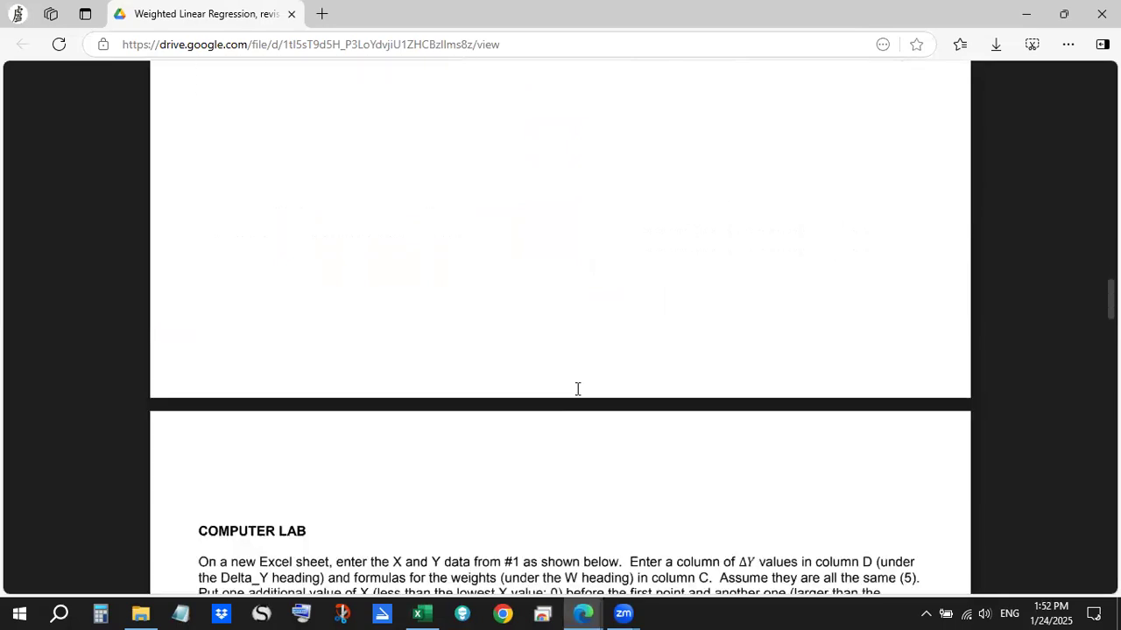
scroll(577, 389, down, 4)
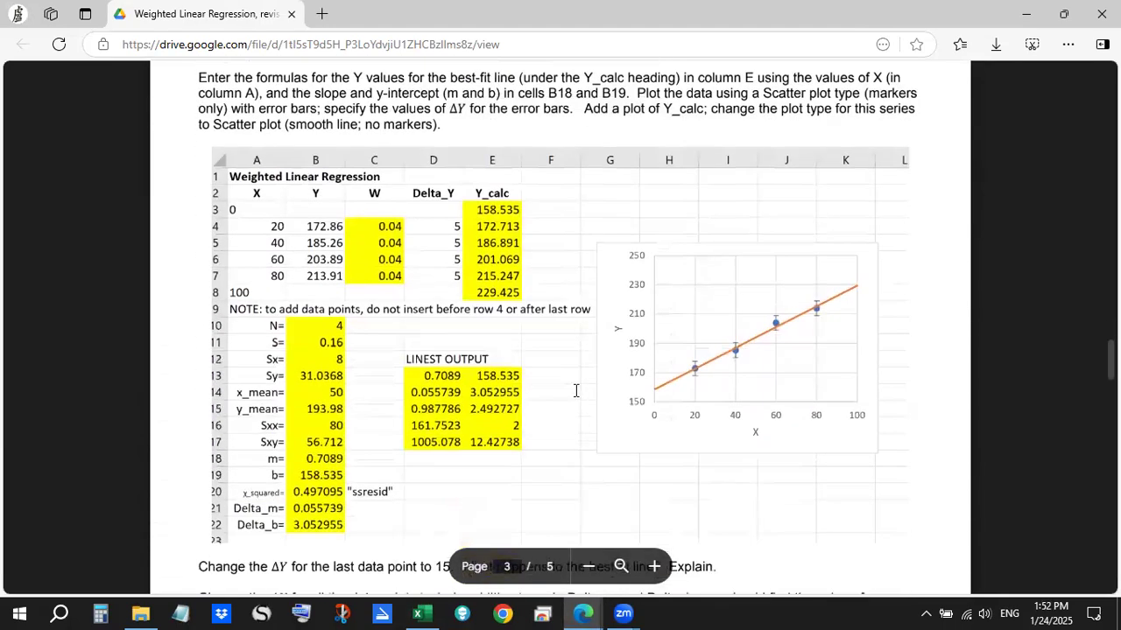
scroll(571, 394, up, 2)
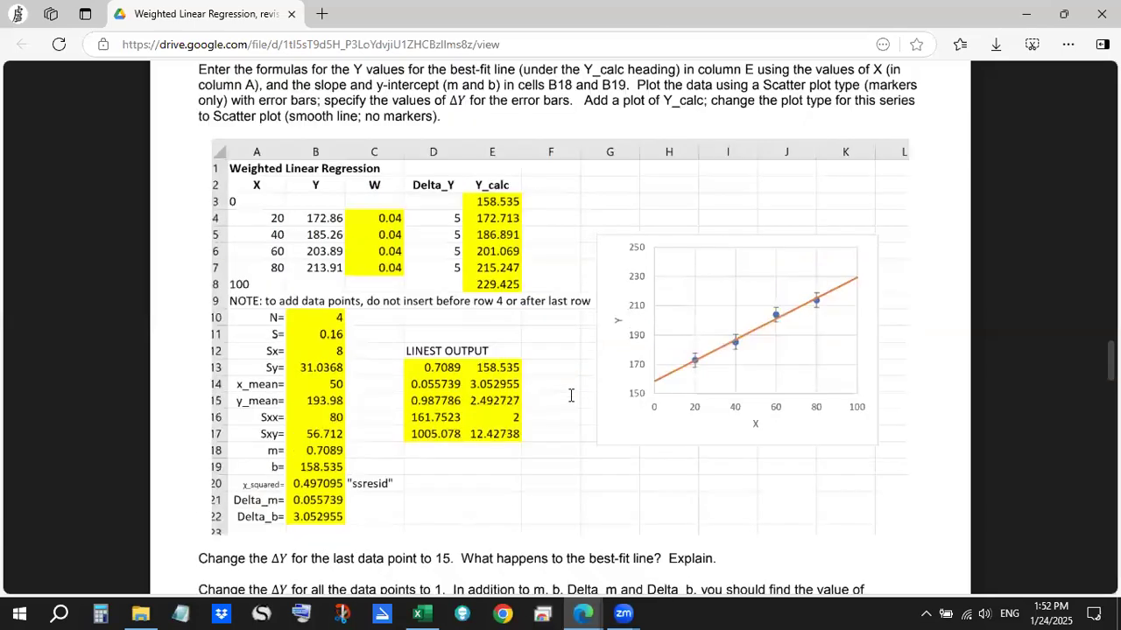
scroll(567, 400, down, 1)
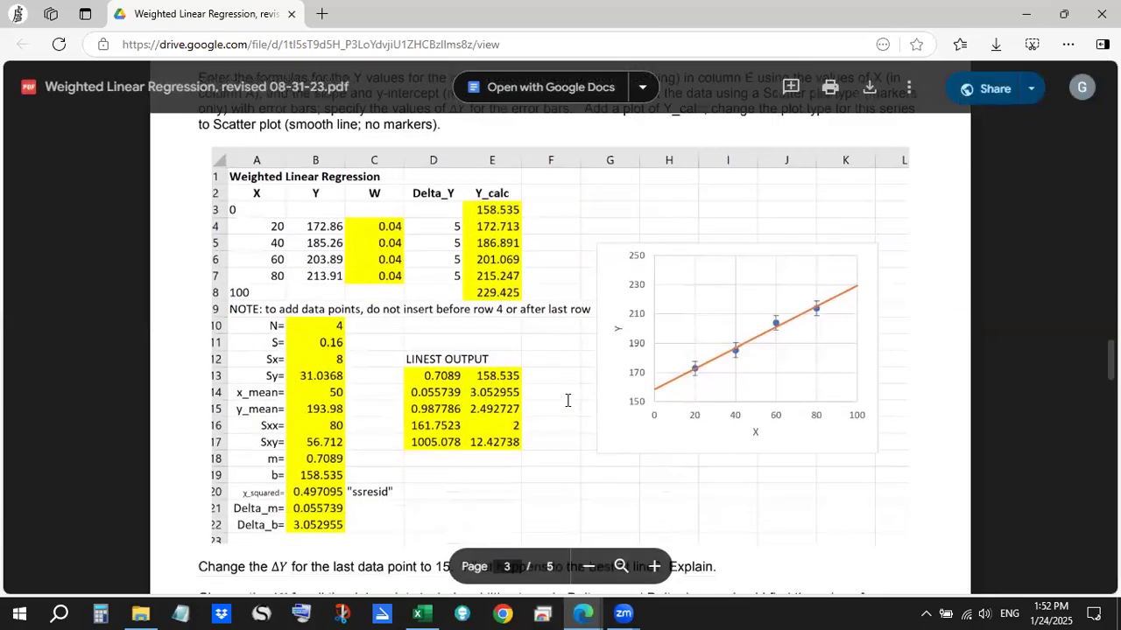
scroll(568, 400, down, 1)
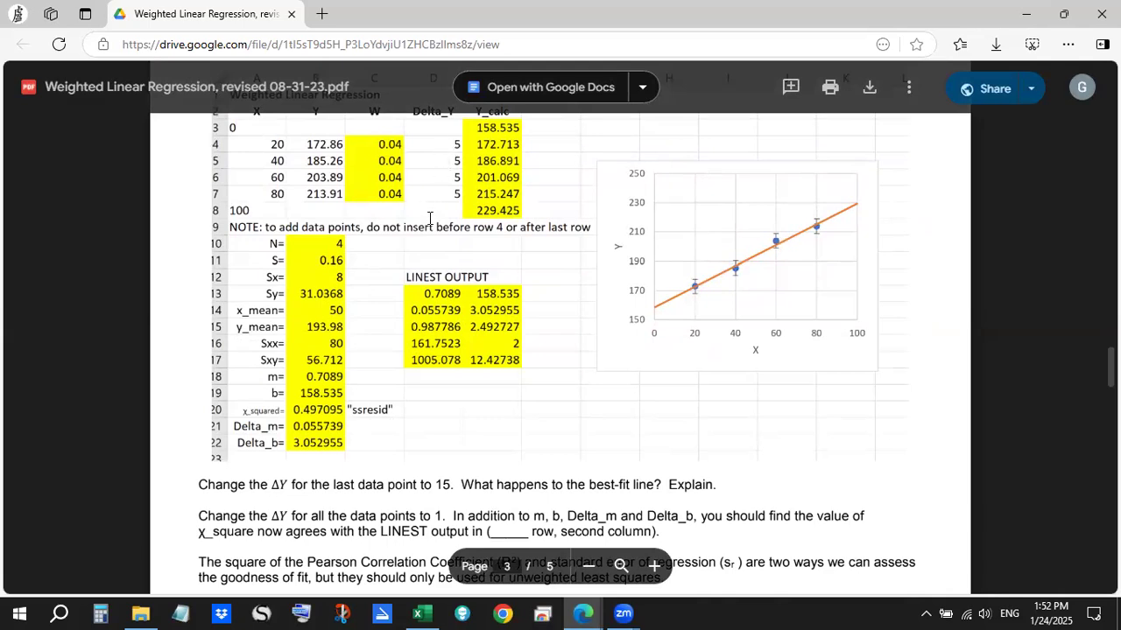
scroll(429, 218, up, 2)
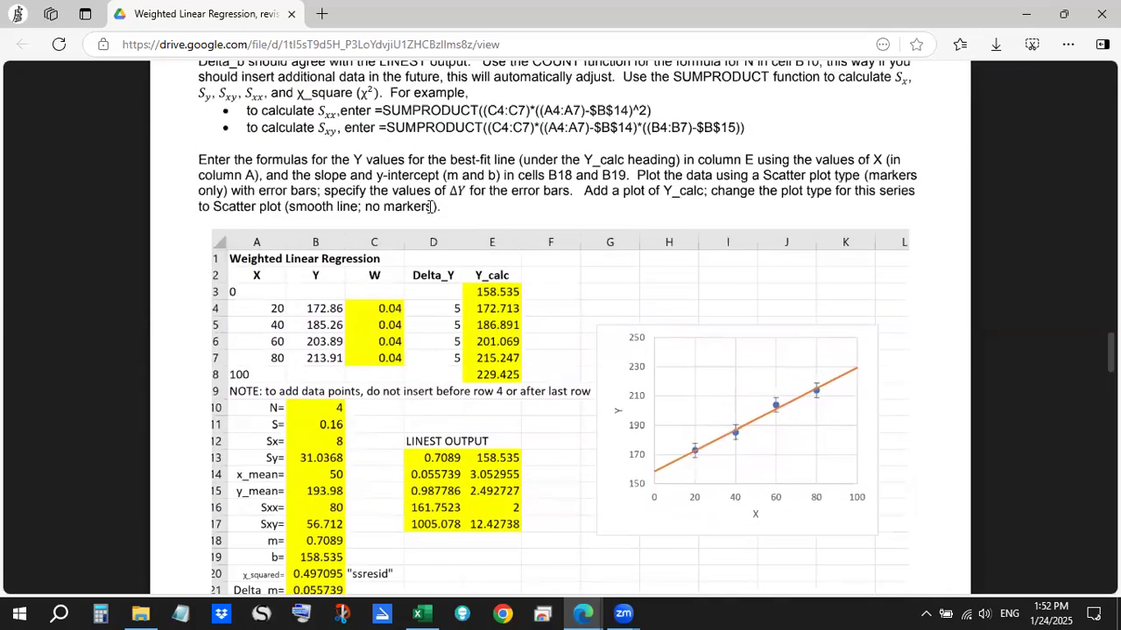
scroll(429, 211, down, 1)
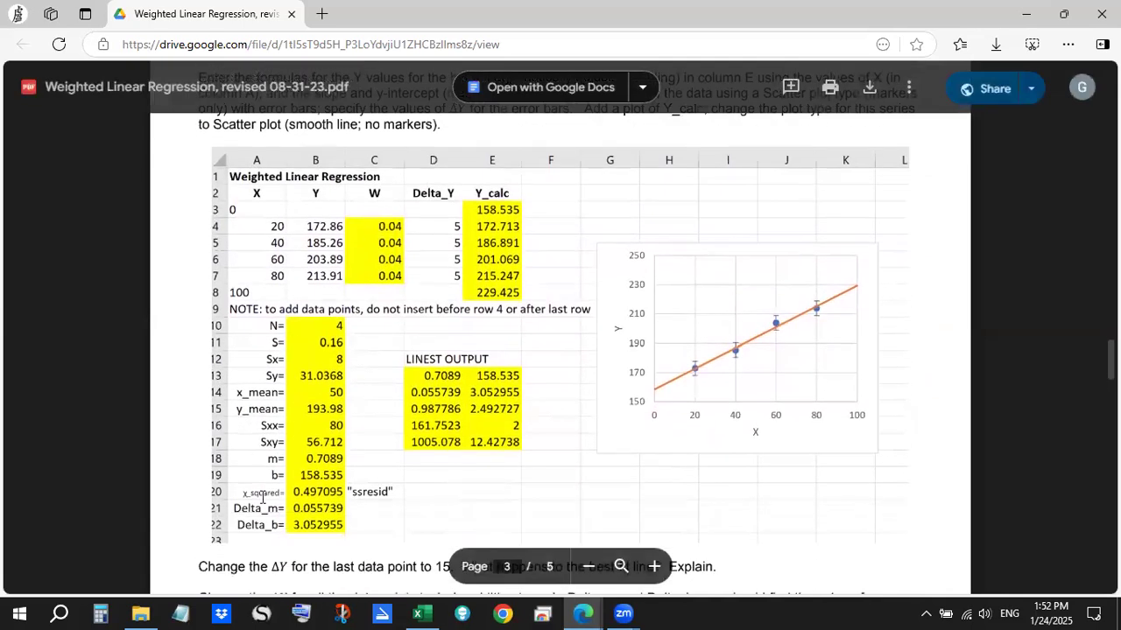
Step: Return to the Excel workbook and set Delta_Y to 5 for all four data points in D4:D7
click(432, 613)
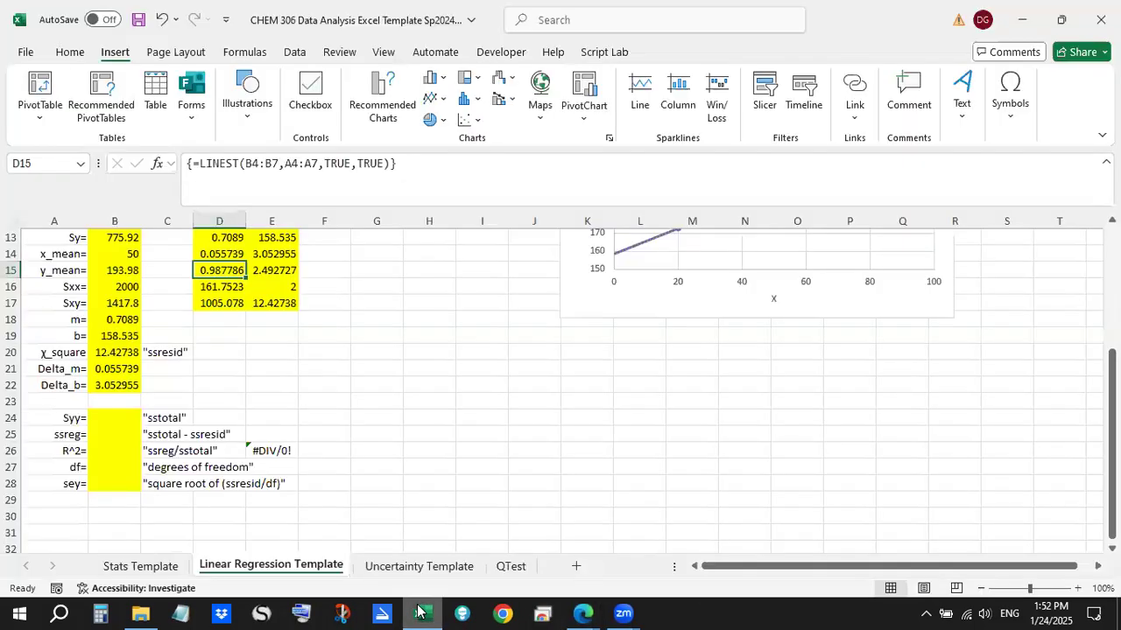
scroll(242, 314, up, 4)
click(223, 288)
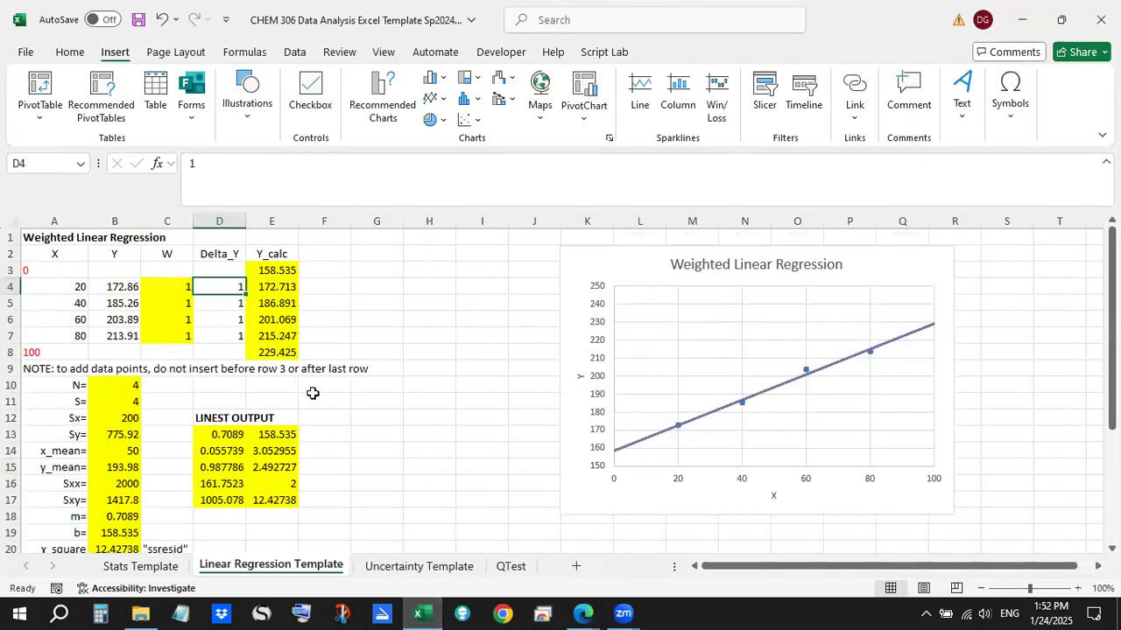
text(5)
key(Return)
text(5)
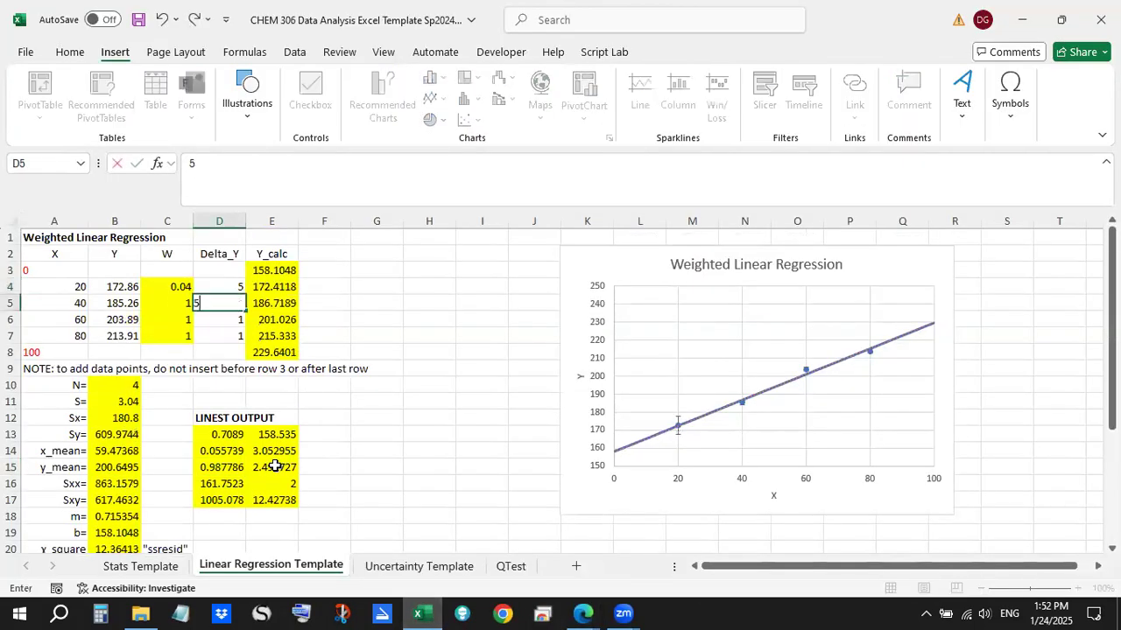
key(Return)
text(5)
key(Return)
text(5)
key(Return)
text(5)
key(Up)
key(Left)
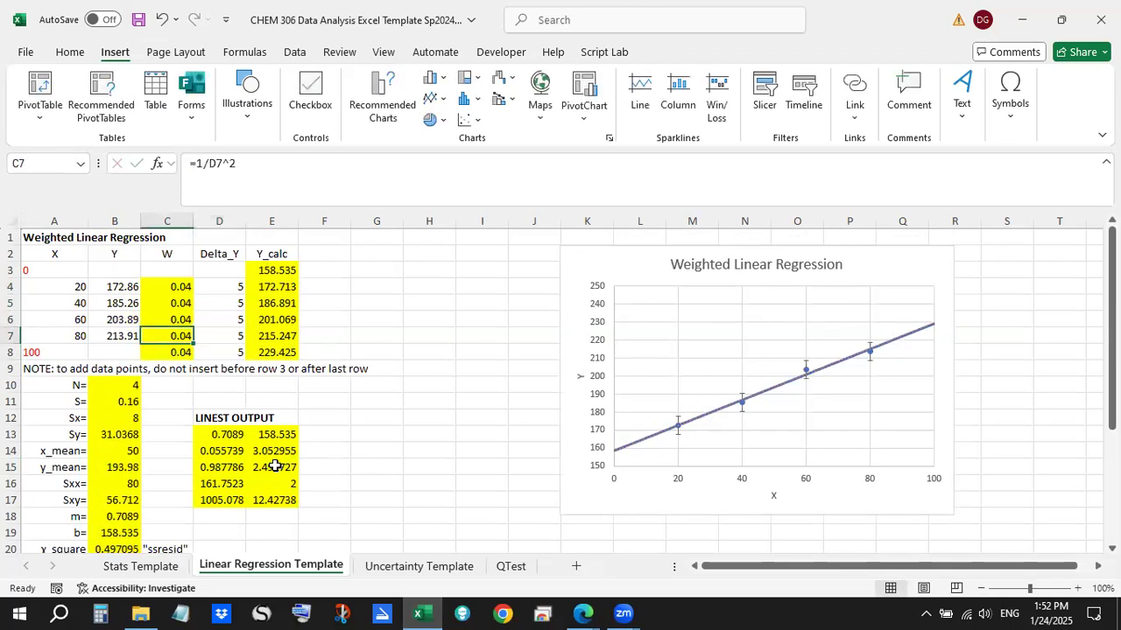
click(159, 20)
Step: Go through the recalculated regression results in column B, from the Delta_Y data down to Delta_b and back to the slope
key(Up)
key(Up)
key(Up)
key(Up)
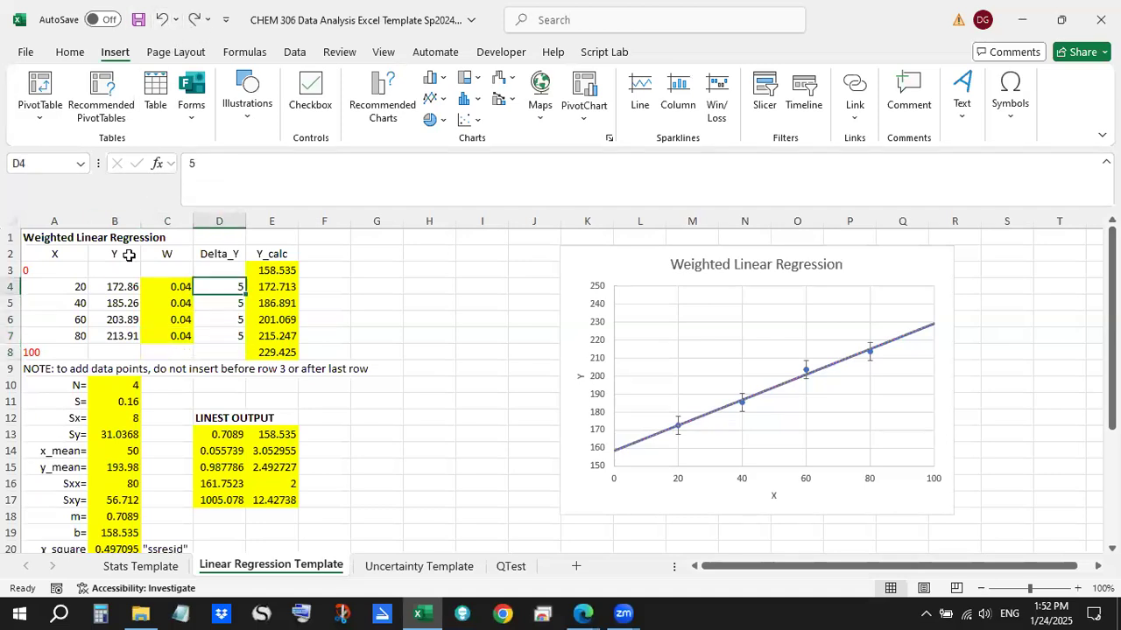
key(Down)
key(Down)
key(Down)
key(Down)
key(Down)
key(Down)
key(Down)
key(Down)
key(Down)
key(Down)
key(Down)
key(Down)
key(Down)
key(Down)
key(Down)
key(Down)
key(Down)
key(Left)
key(Left)
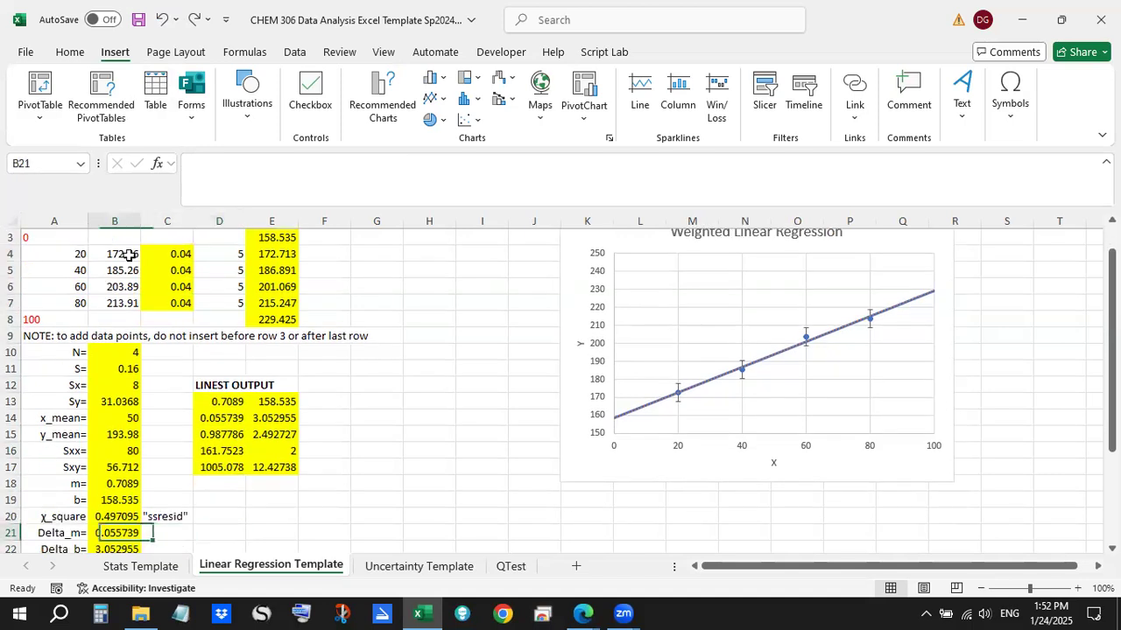
key(Down)
key(Down)
key(Down)
key(Up)
key(Up)
key(Up)
key(Up)
key(Up)
key(Up)
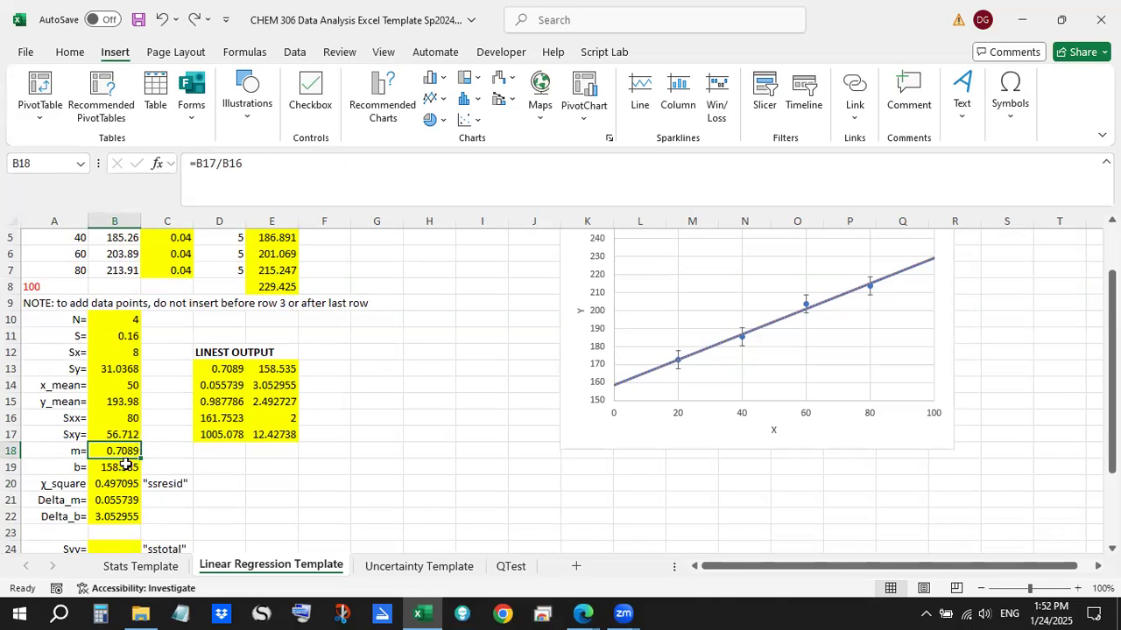
Step: Check m, b, Delta_m, Delta_b and χ_square for the equal-weight data against the LINEST output
drag(127, 451, 123, 468)
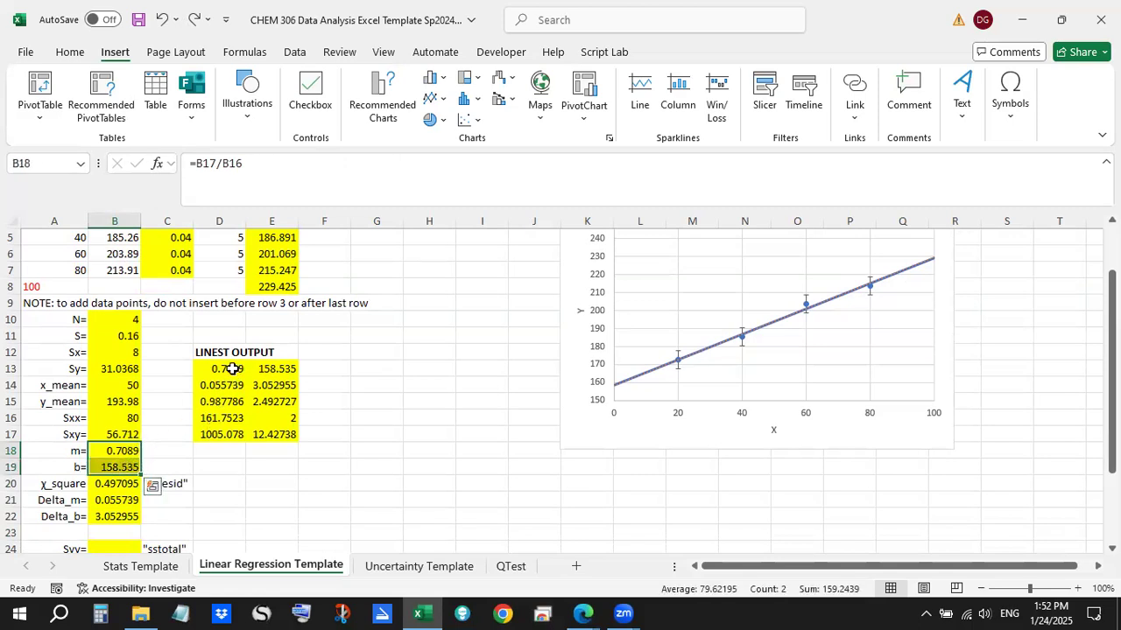
drag(226, 368, 258, 369)
click(138, 500)
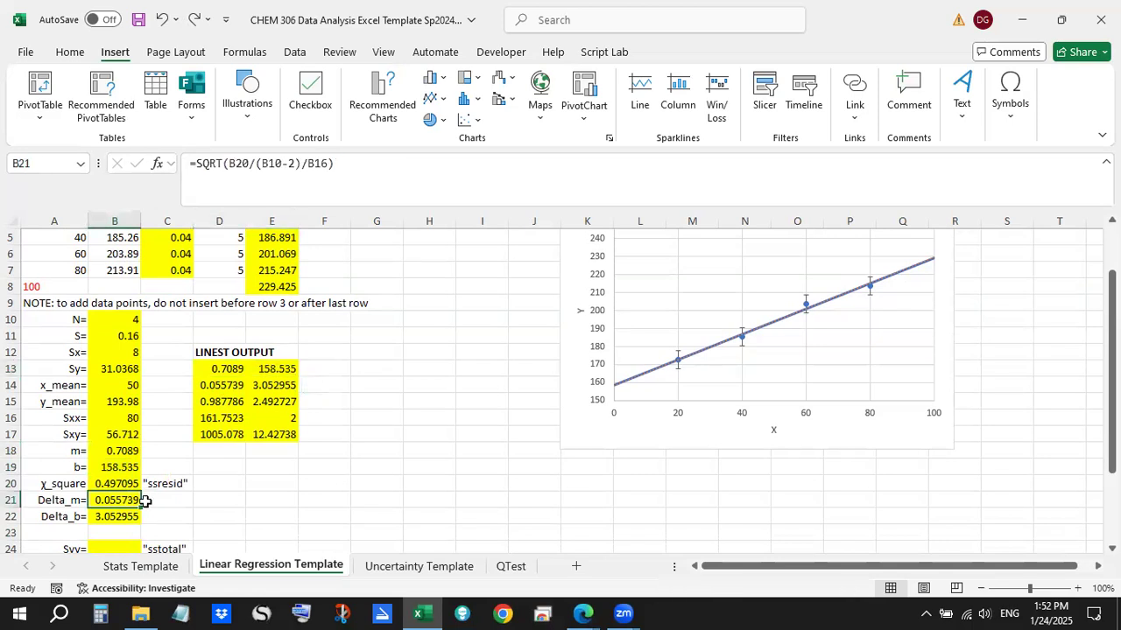
drag(142, 517, 131, 500)
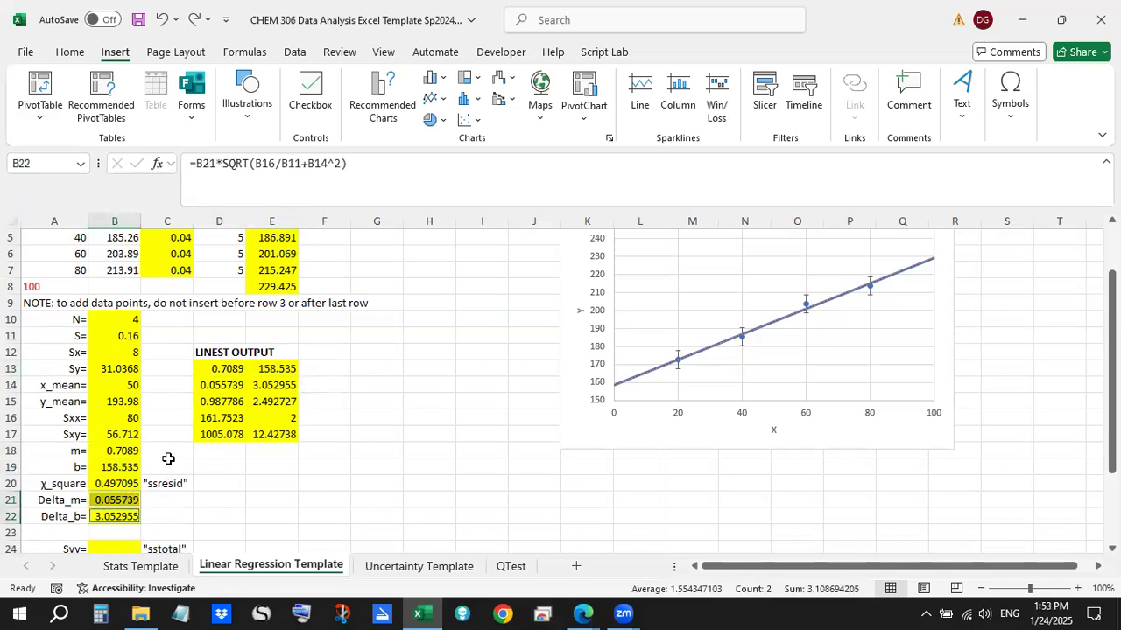
click(123, 485)
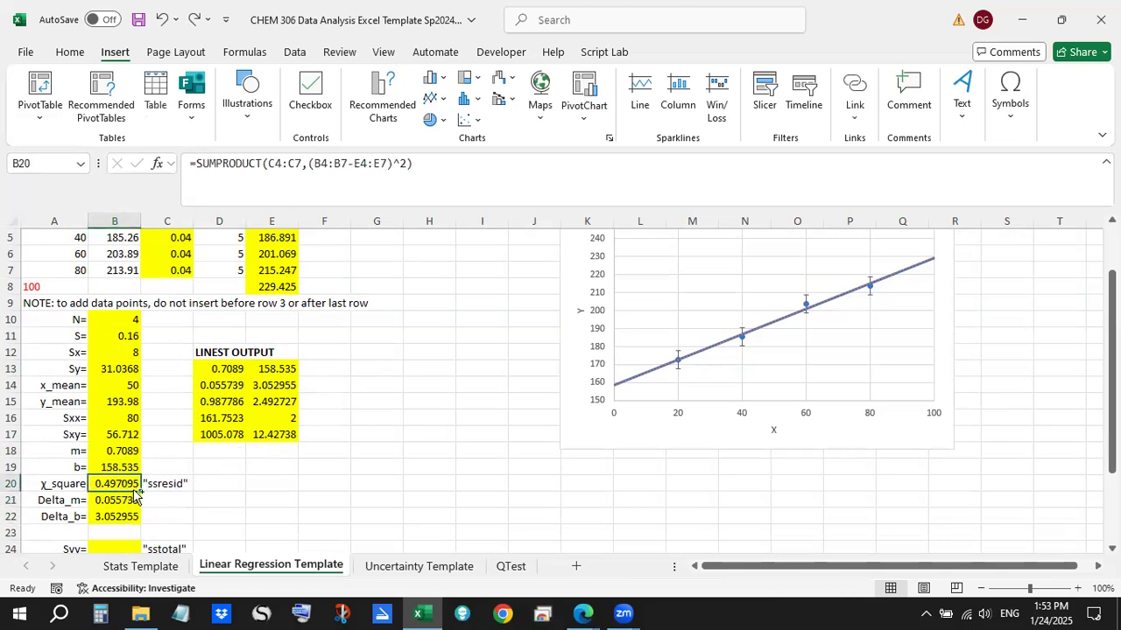
ctrl+click(287, 439)
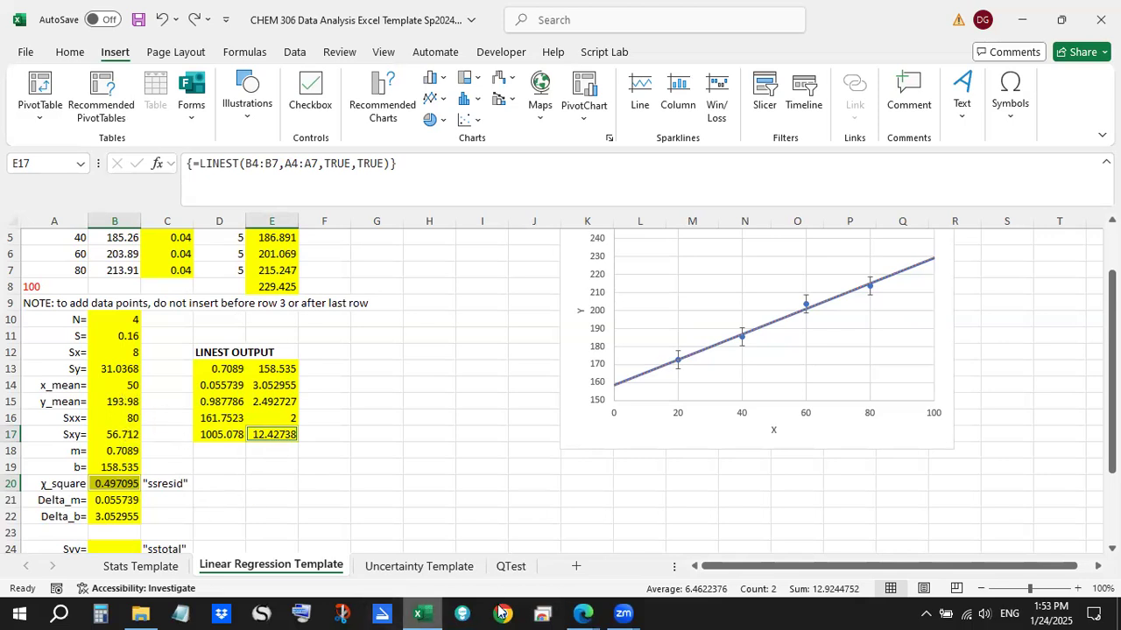
Step: Switch to the regression handout in Edge and read the questions below the example about changing the ΔY values
click(582, 612)
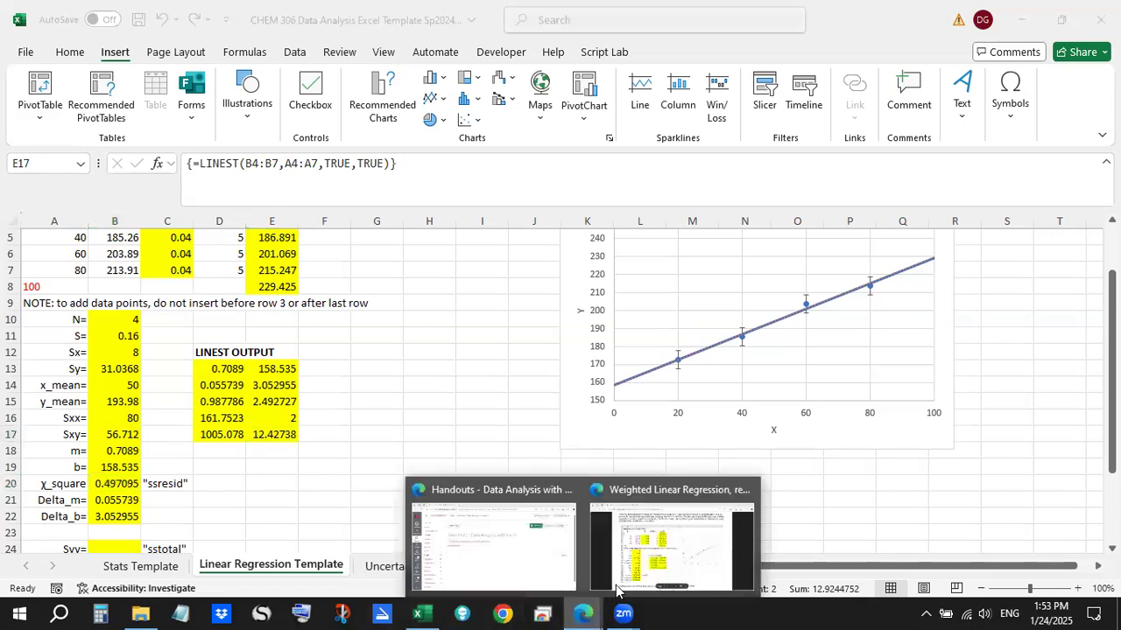
click(666, 536)
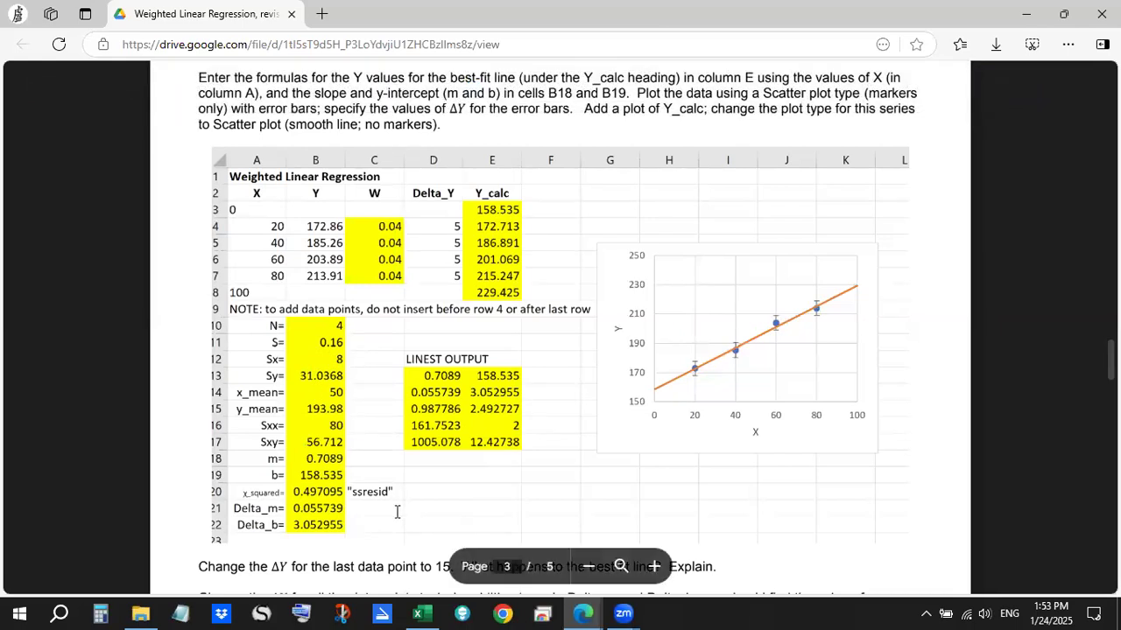
scroll(397, 512, down, 2)
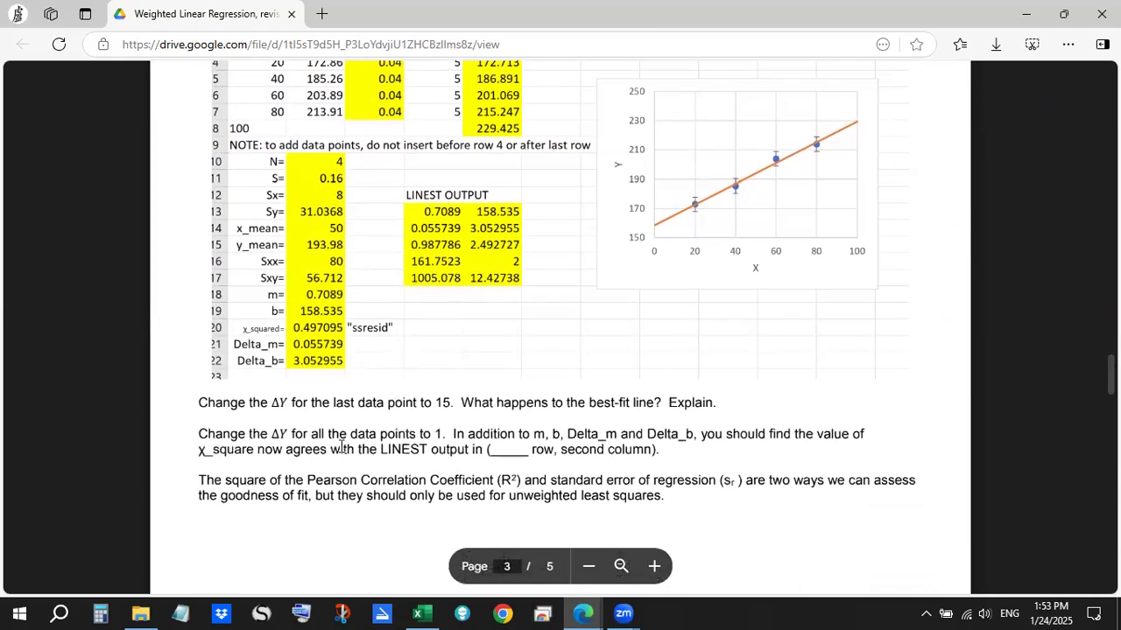
scroll(410, 411, up, 2)
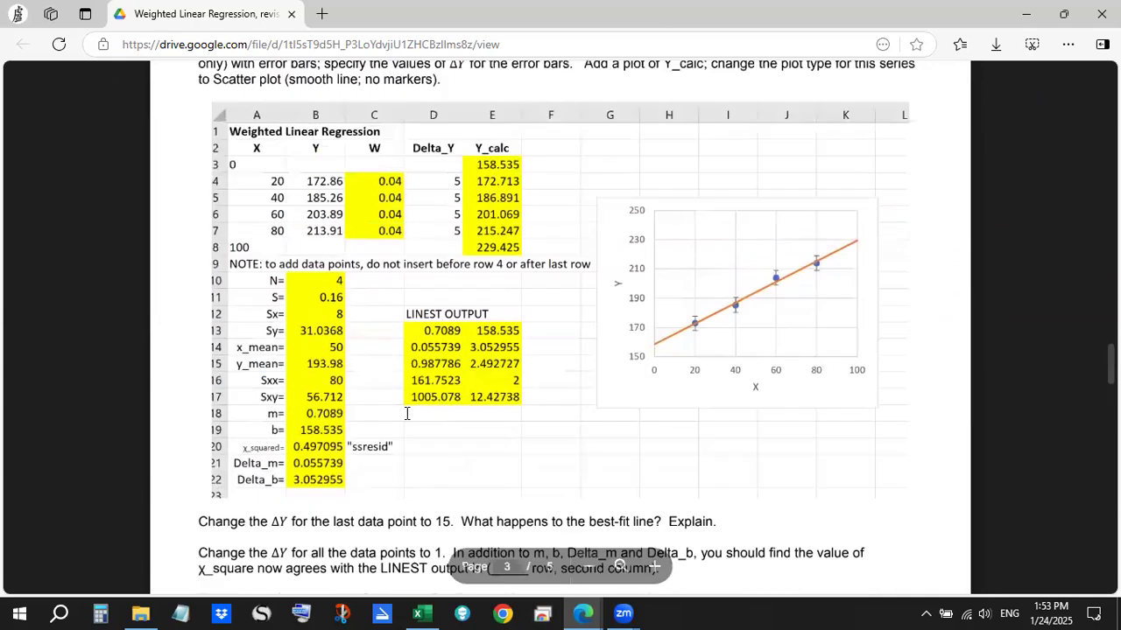
scroll(407, 413, down, 1)
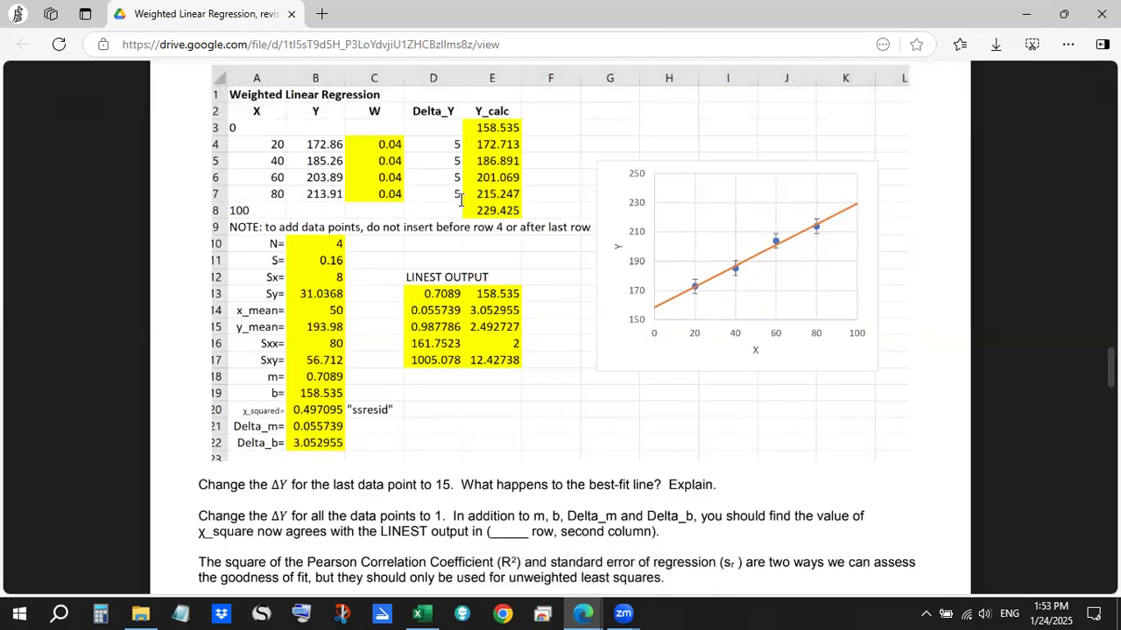
scroll(468, 215, up, 2)
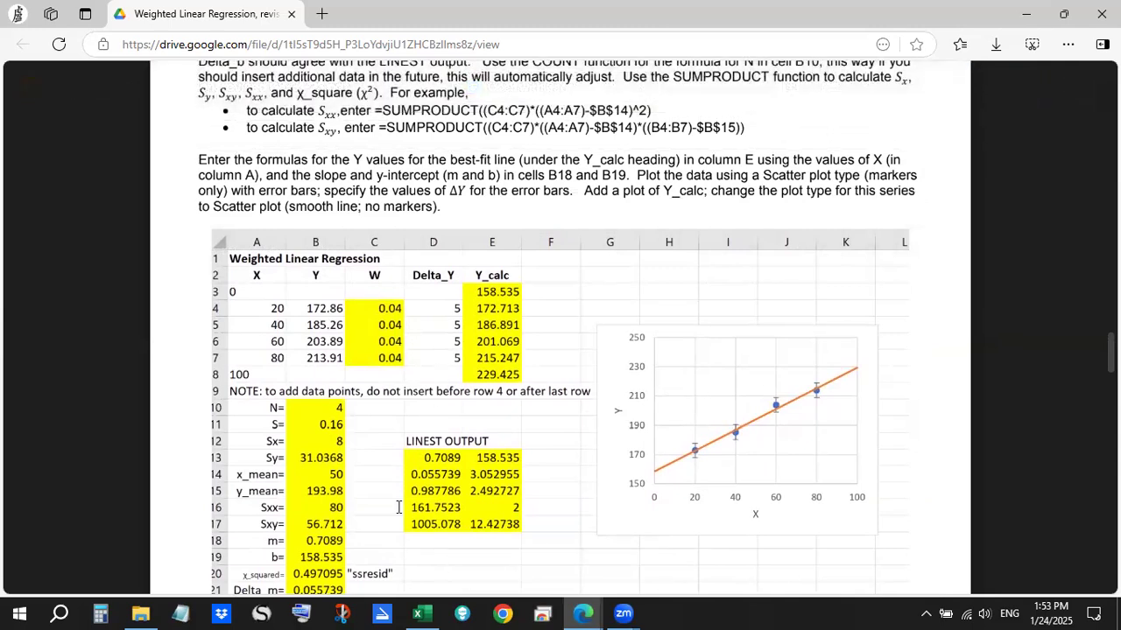
Step: Return to the Excel workbook and move the Weighted Linear Regression chart closer to the data, starting at column H
click(418, 613)
scroll(477, 494, up, 1)
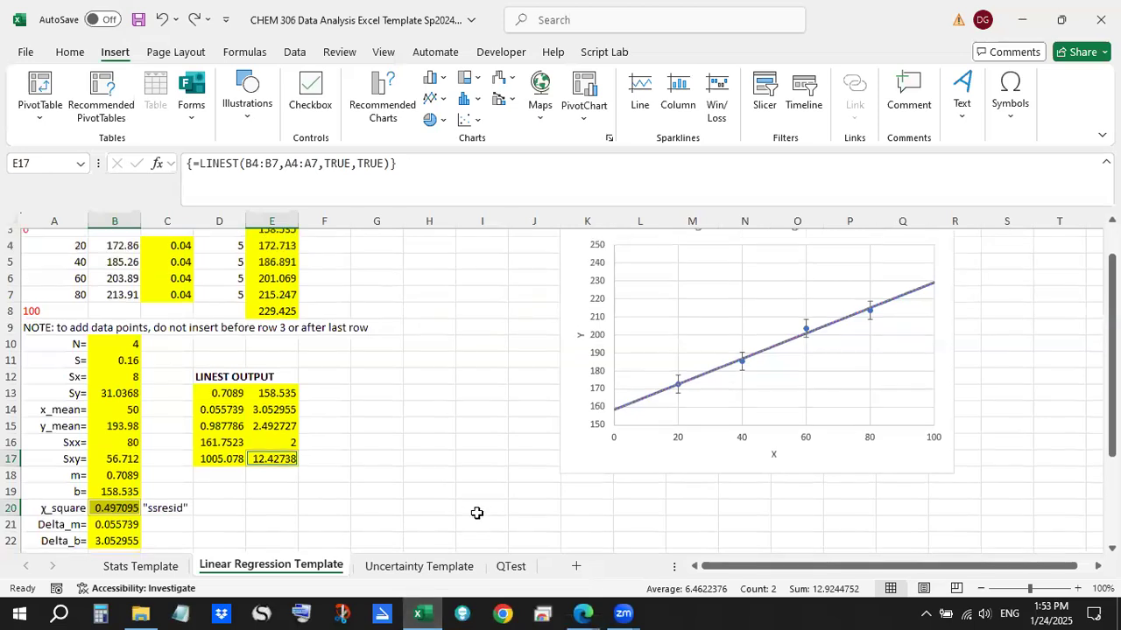
drag(577, 490, 440, 495)
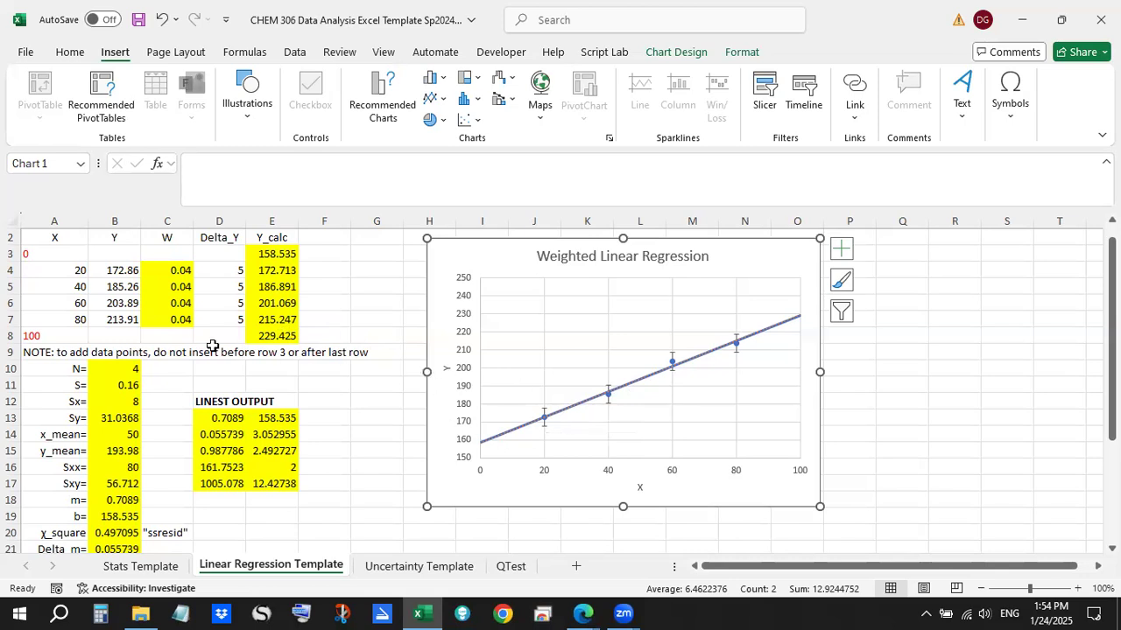
Step: Set the Delta_Y of the last data point (X = 80) to 15 in cell D7
click(78, 321)
click(223, 321)
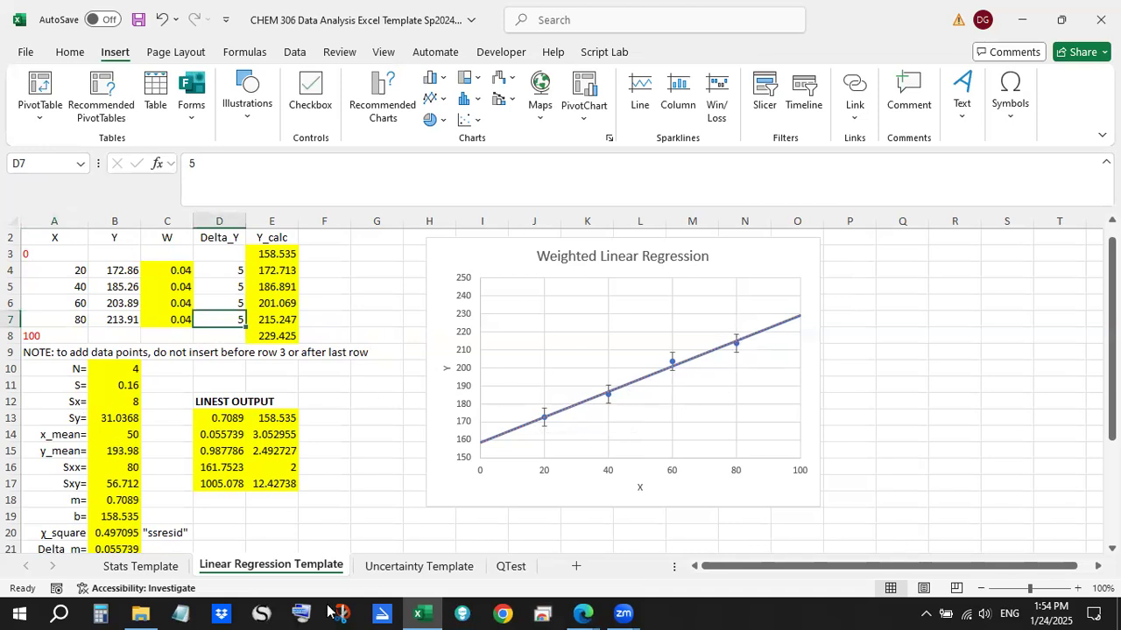
text(15)
key(Return)
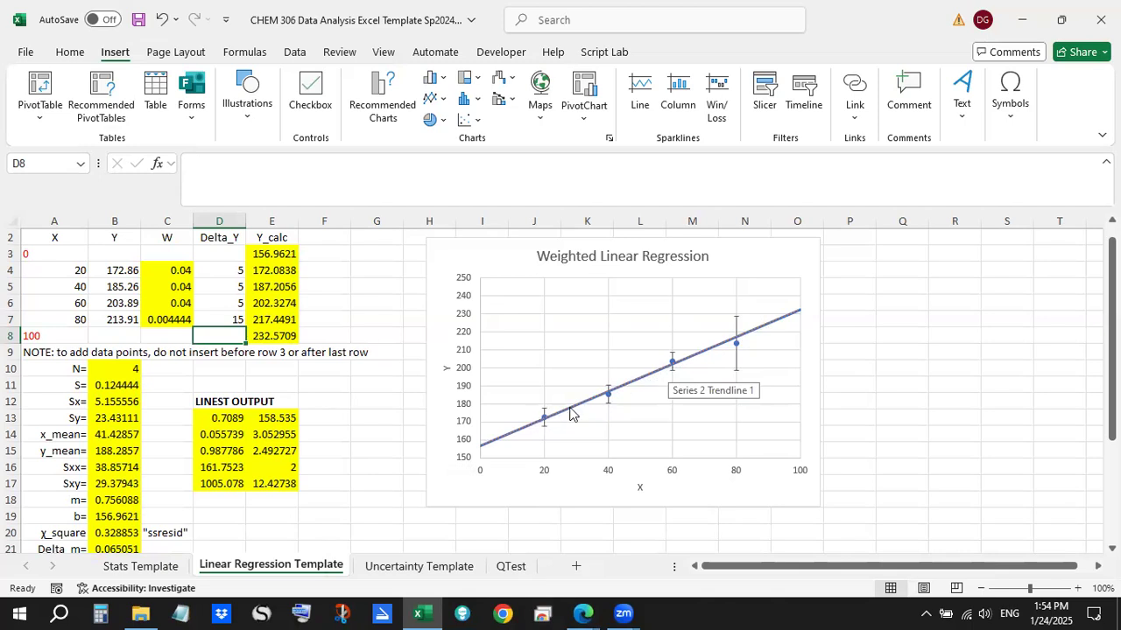
Step: Compare the weights of the first three data points with the last one's, and inspect the last point's error bar in the chart
drag(180, 275, 171, 308)
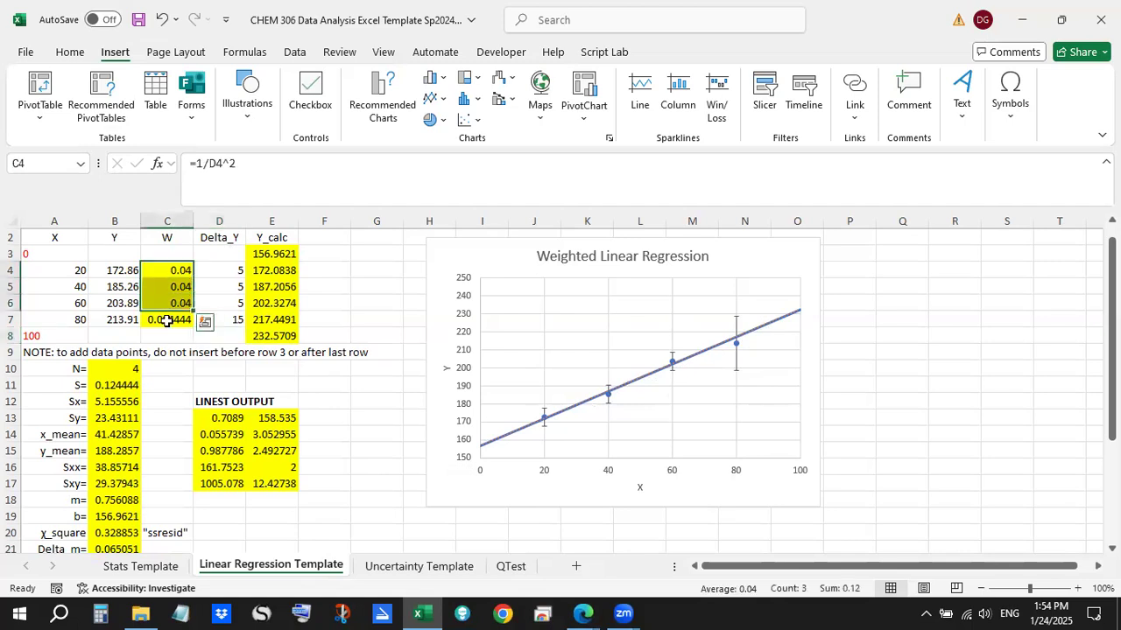
click(166, 322)
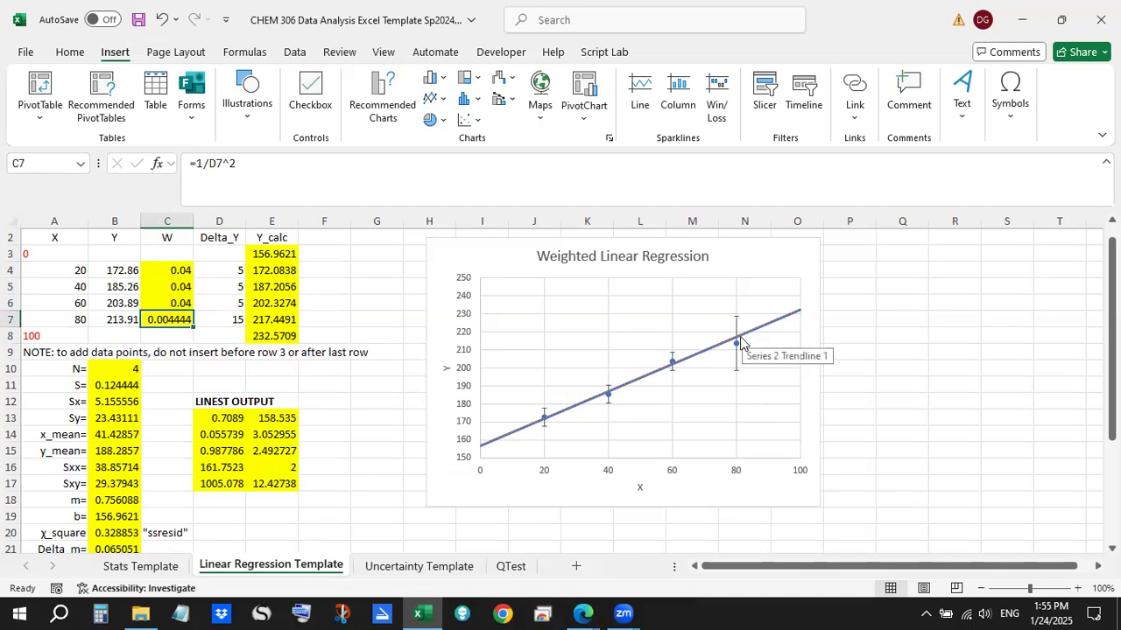
mouse_move(740, 343)
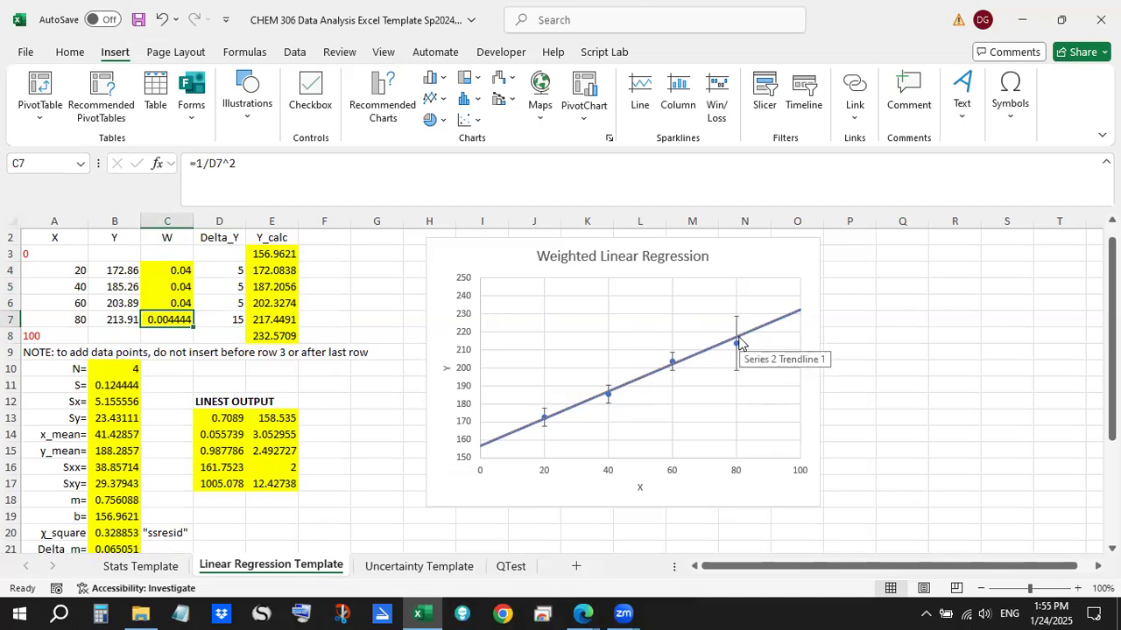
Step: Compare the weighted slope m in B18 with the LINEST slope in D13, then check the last point against the best-fit line
click(339, 460)
scroll(339, 460, down, 1)
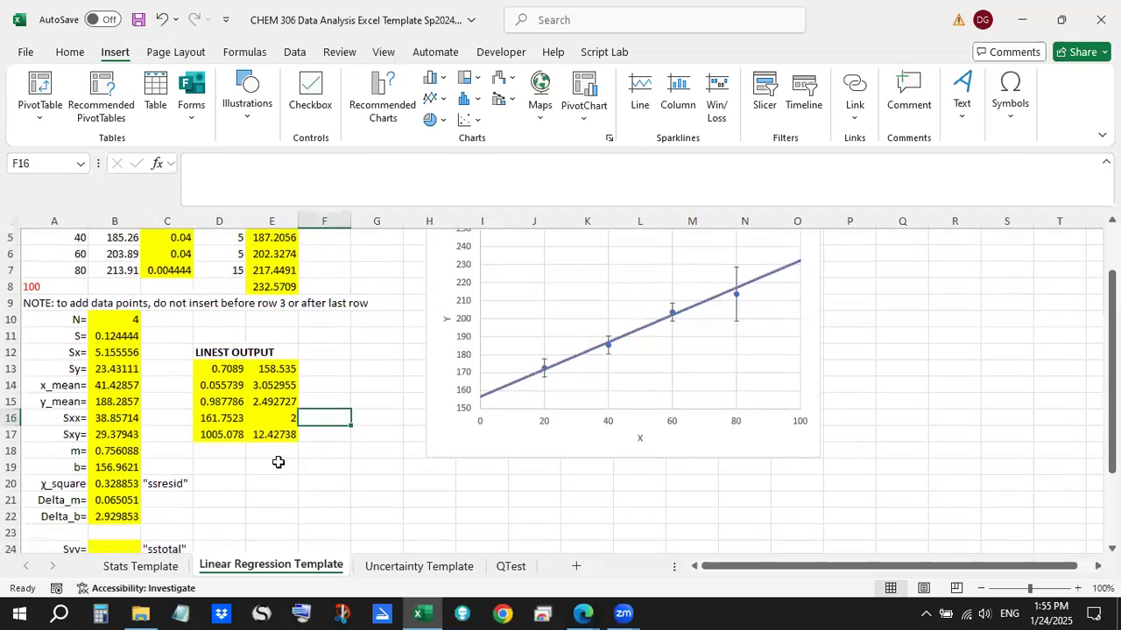
click(113, 453)
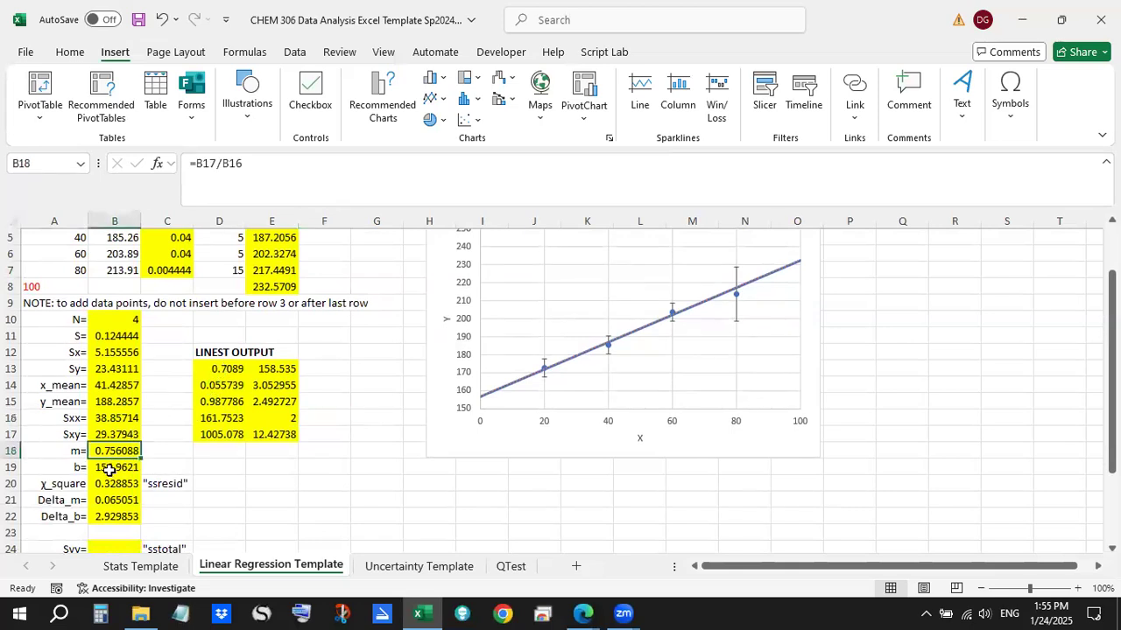
click(226, 368)
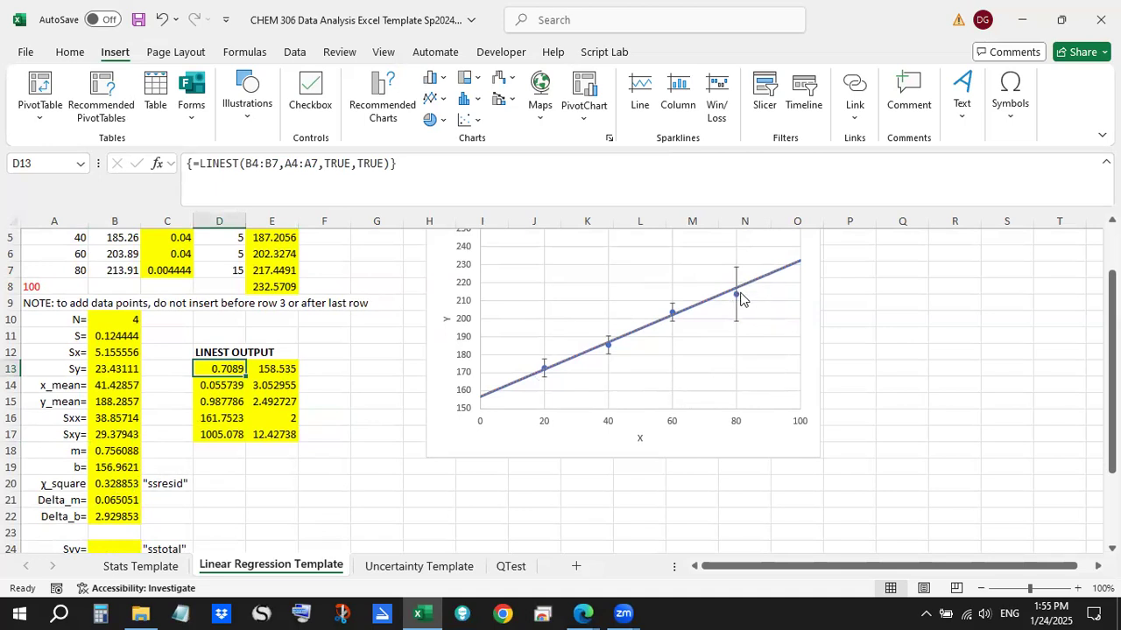
mouse_move(736, 300)
scroll(334, 441, up, 1)
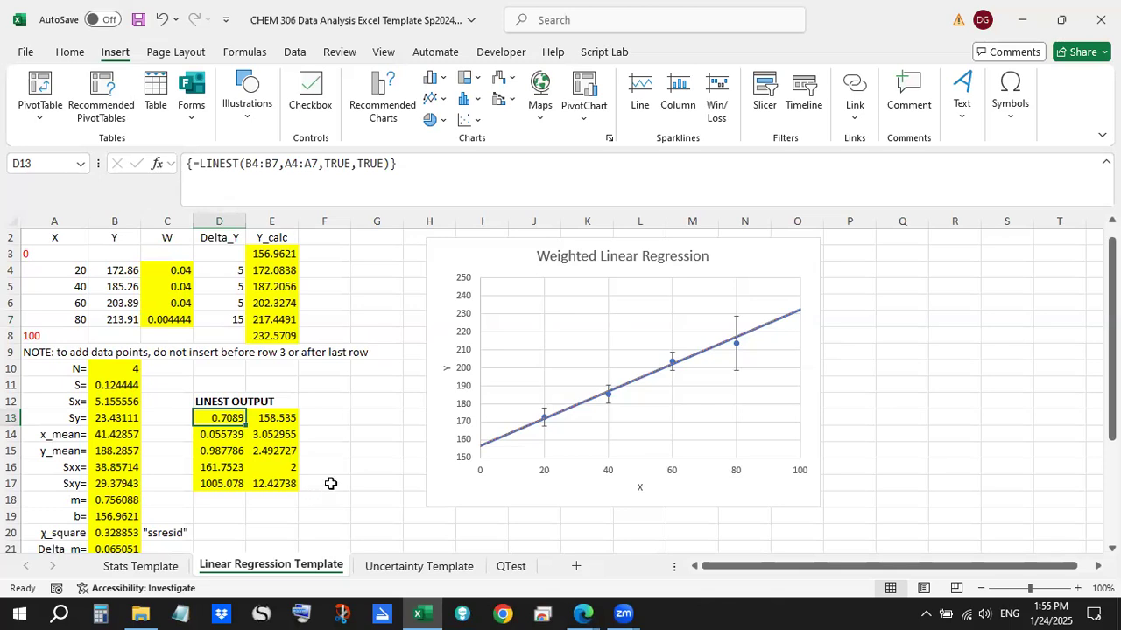
Step: Review the last point's Delta_Y and the weights in C4:C7 again, along with the regression results below
click(222, 321)
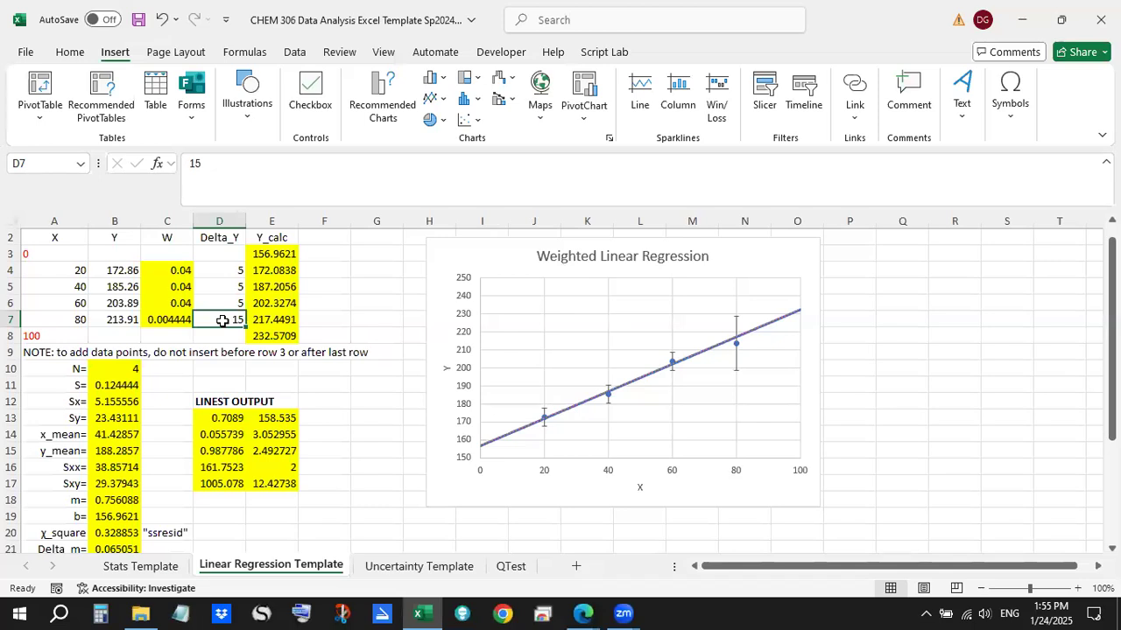
drag(212, 272, 175, 299)
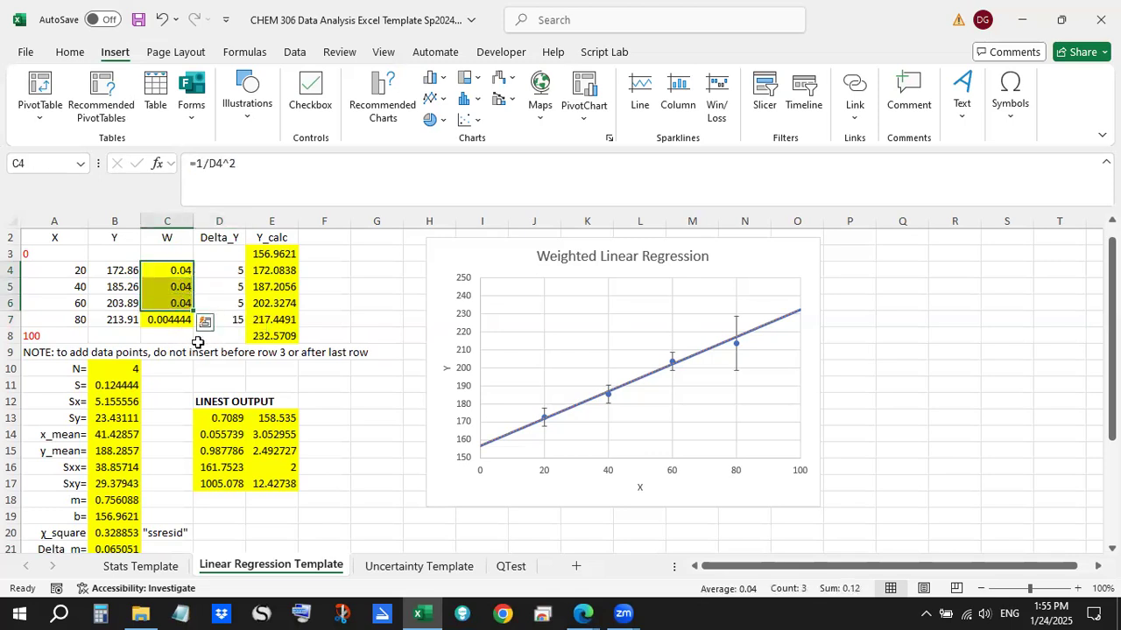
click(160, 322)
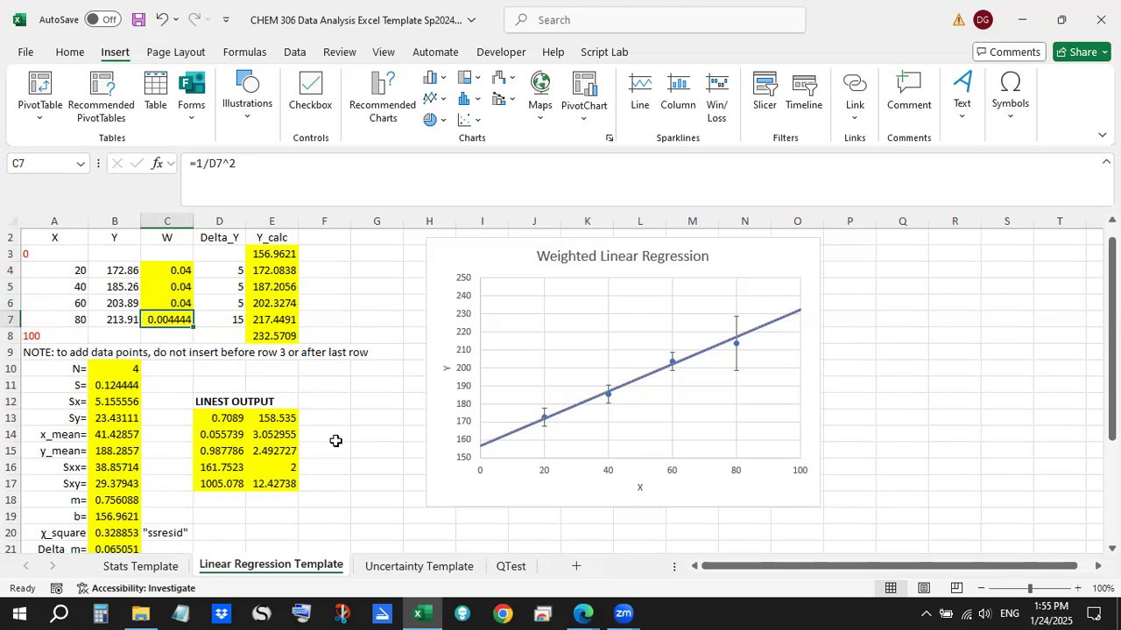
scroll(382, 498, down, 1)
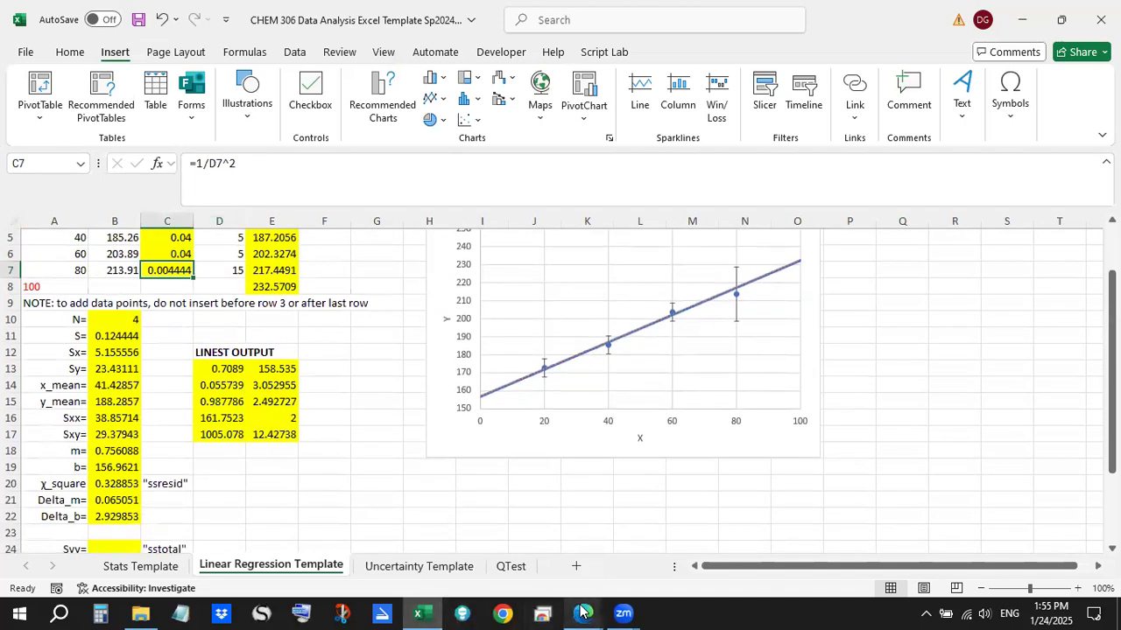
Step: Switch to the regression handout in Edge and highlight the sentence about χ_square agreeing with the LINEST output
click(583, 613)
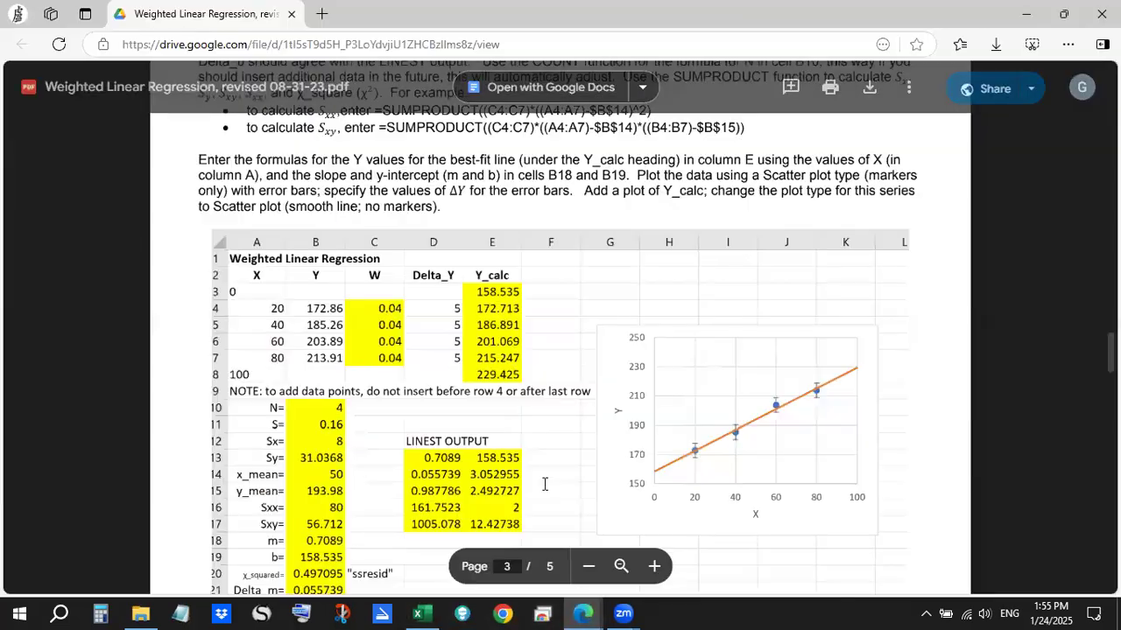
click(702, 576)
scroll(546, 492, down, 3)
scroll(545, 492, down, 2)
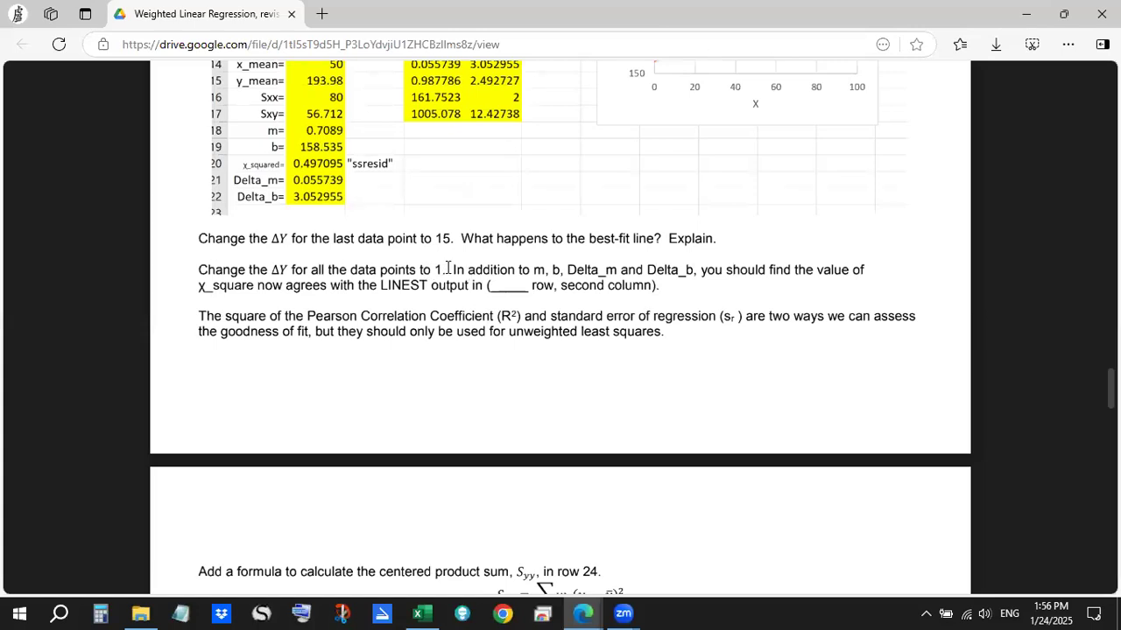
drag(461, 276, 599, 288)
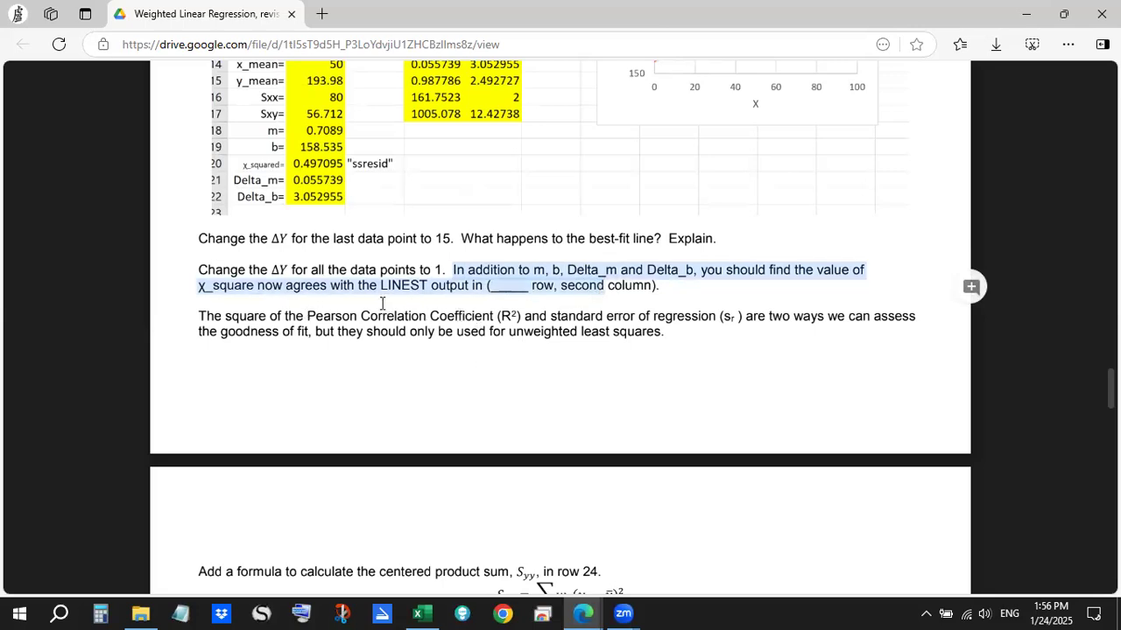
Step: Return to the Excel workbook and compare the LINEST value in E17 with χ_square in B20
click(417, 611)
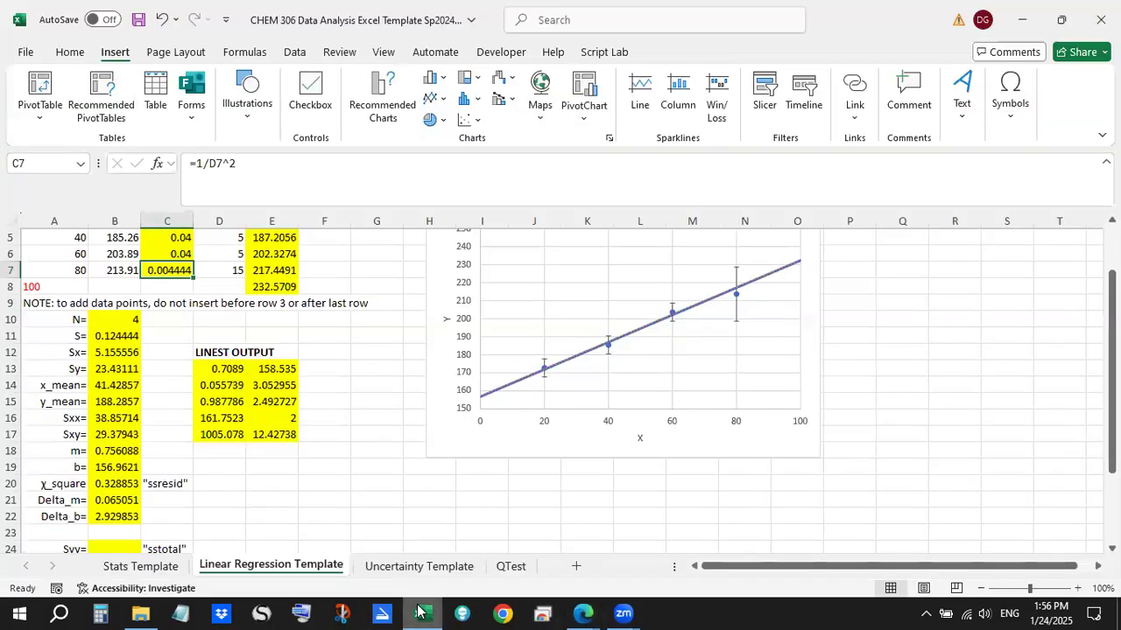
click(280, 436)
click(125, 484)
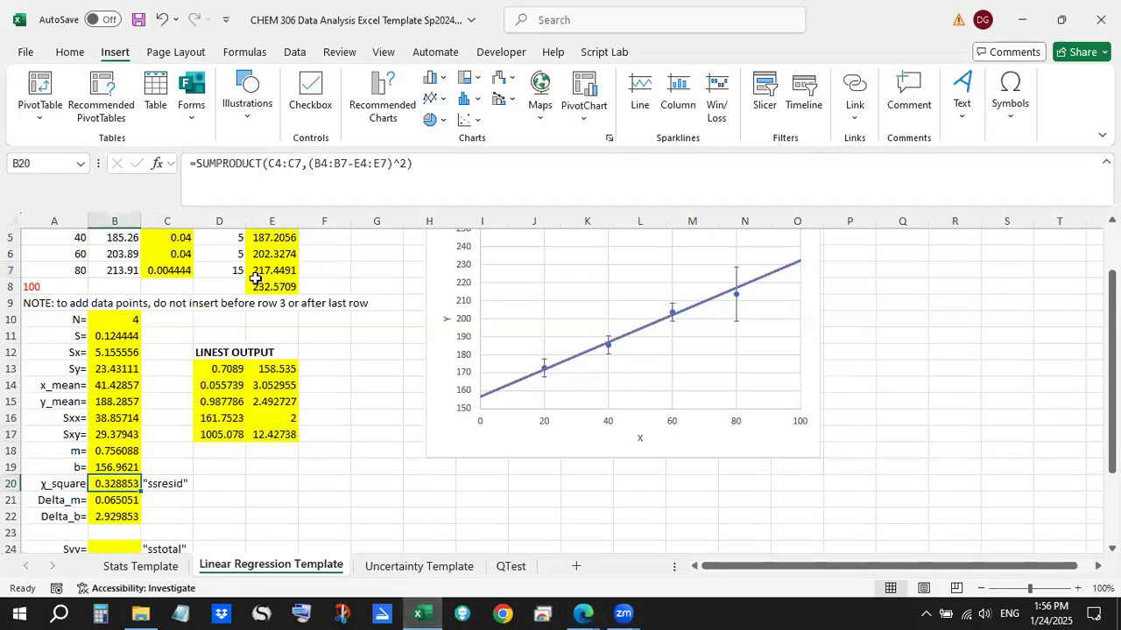
Step: Set the Delta_Y of all four data points in D4:D7 to 1
scroll(183, 264, up, 1)
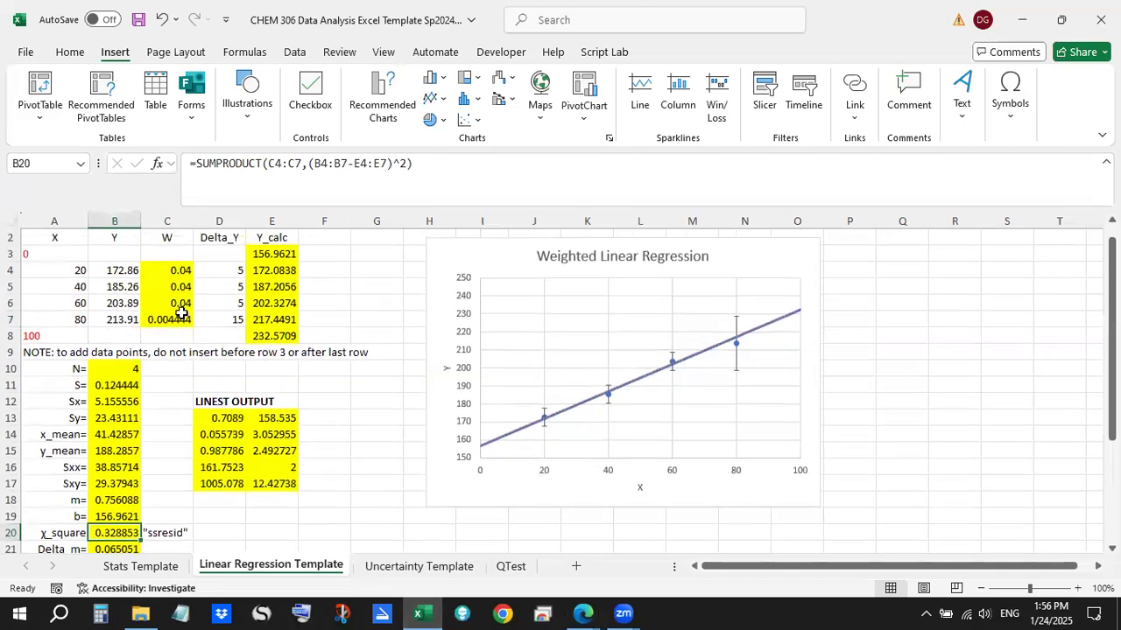
click(222, 270)
text(1)
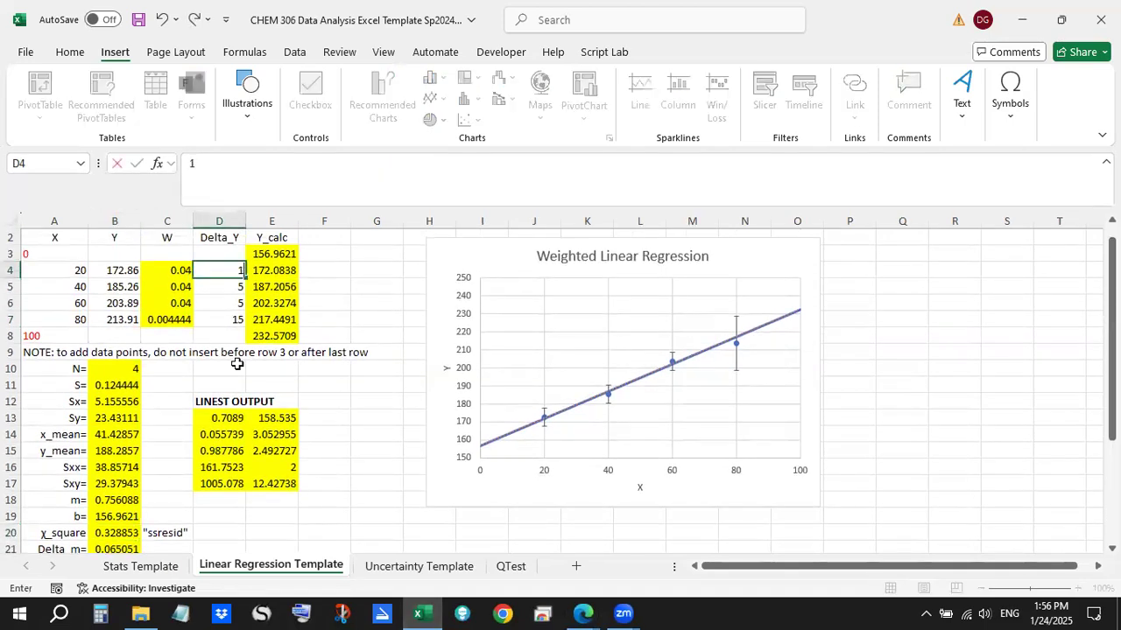
key(Return)
text(1)
key(Return)
text(1)
key(Return)
text(1)
key(Return)
Step: Check the recalculated χ_square in B20 against the fifth-row, second-column LINEST value in E17
key(Return)
key(Down)
key(Down)
key(Down)
key(Down)
key(Down)
key(Down)
key(Down)
key(Down)
key(Down)
key(Down)
key(Down)
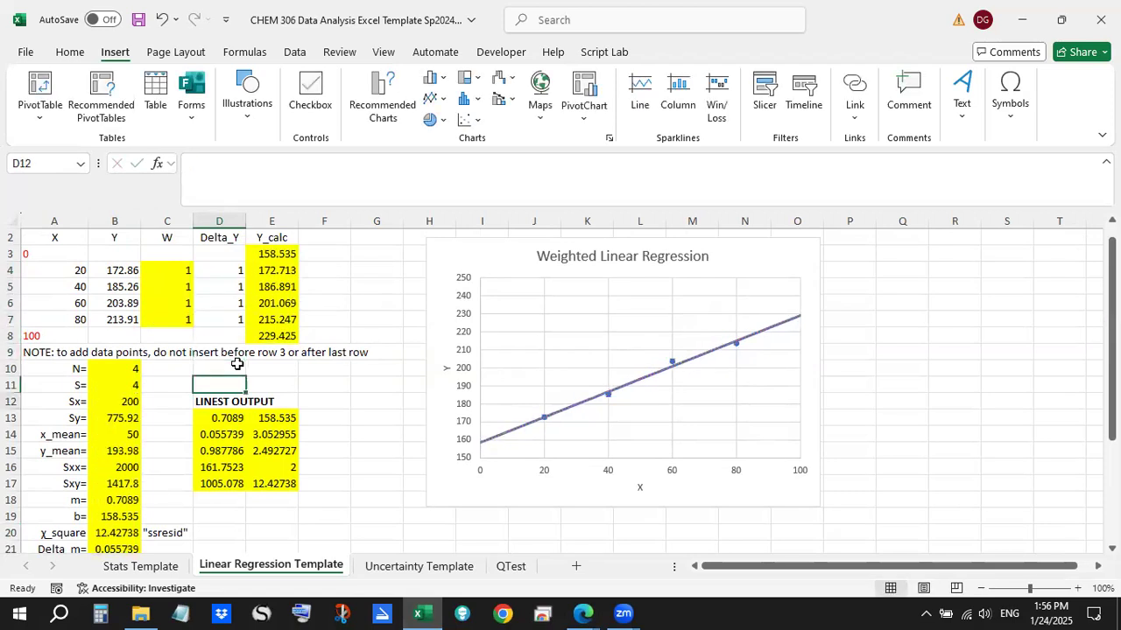
key(Left)
key(Left)
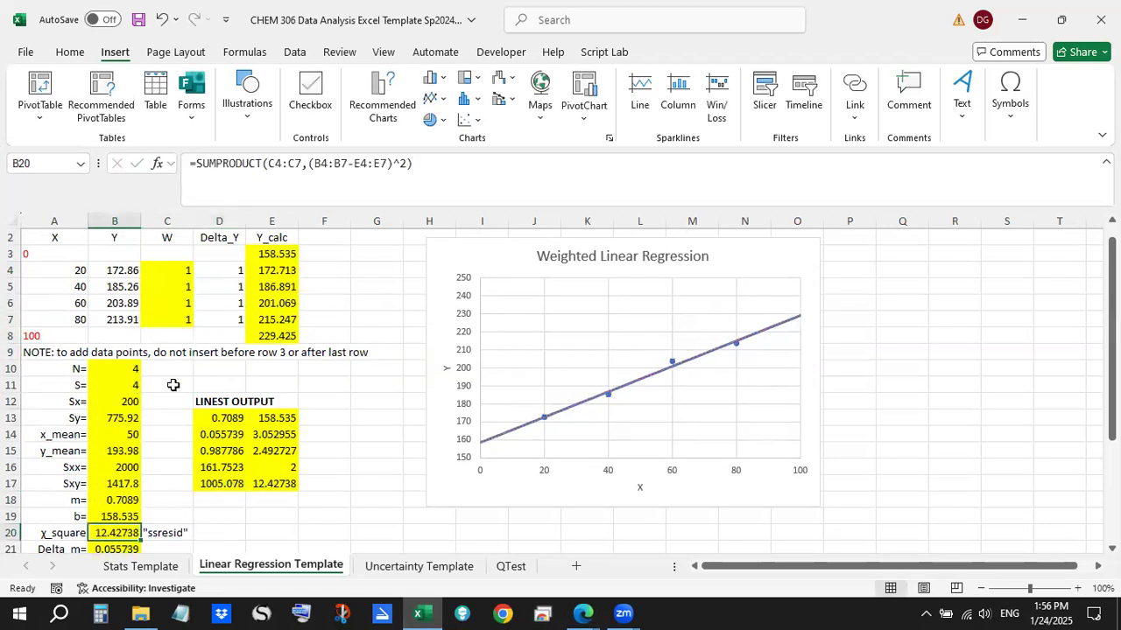
click(280, 487)
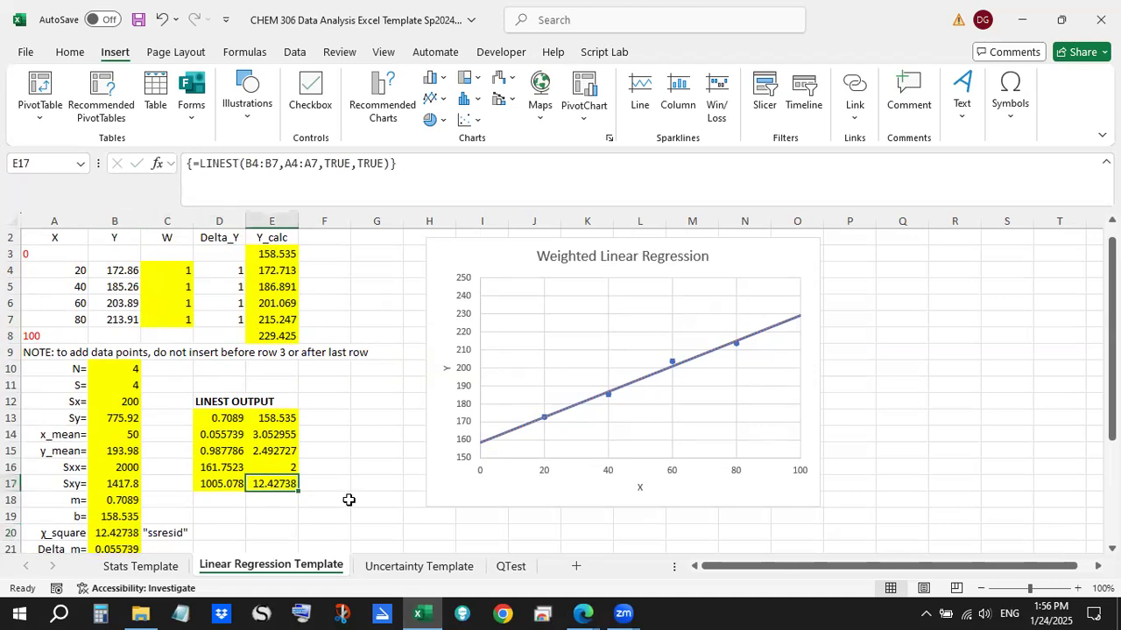
click(118, 532)
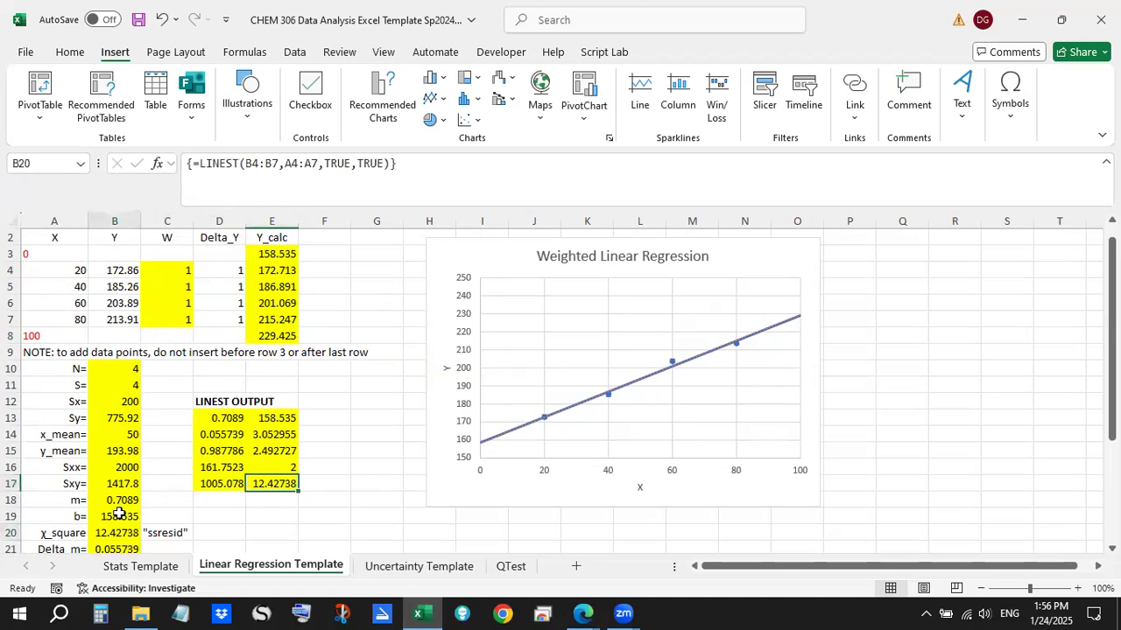
click(273, 484)
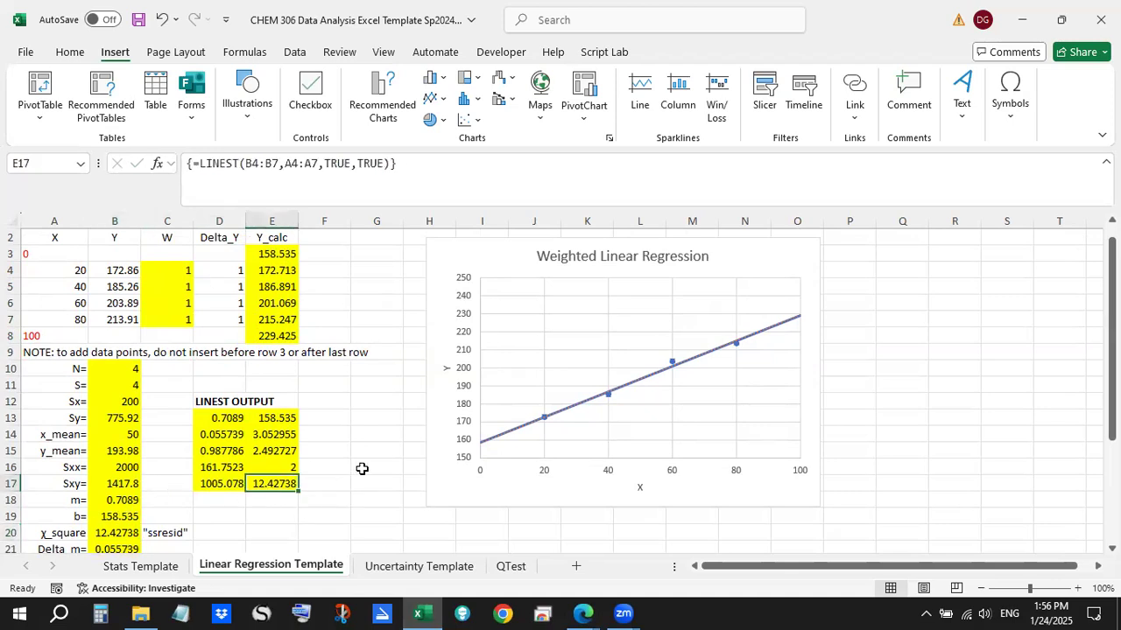
Step: Look over the Delta_m and Delta_b results and the empty Syy, ssreg, R^2, df and sey rows below them
scroll(363, 470, down, 1)
scroll(362, 468, down, 1)
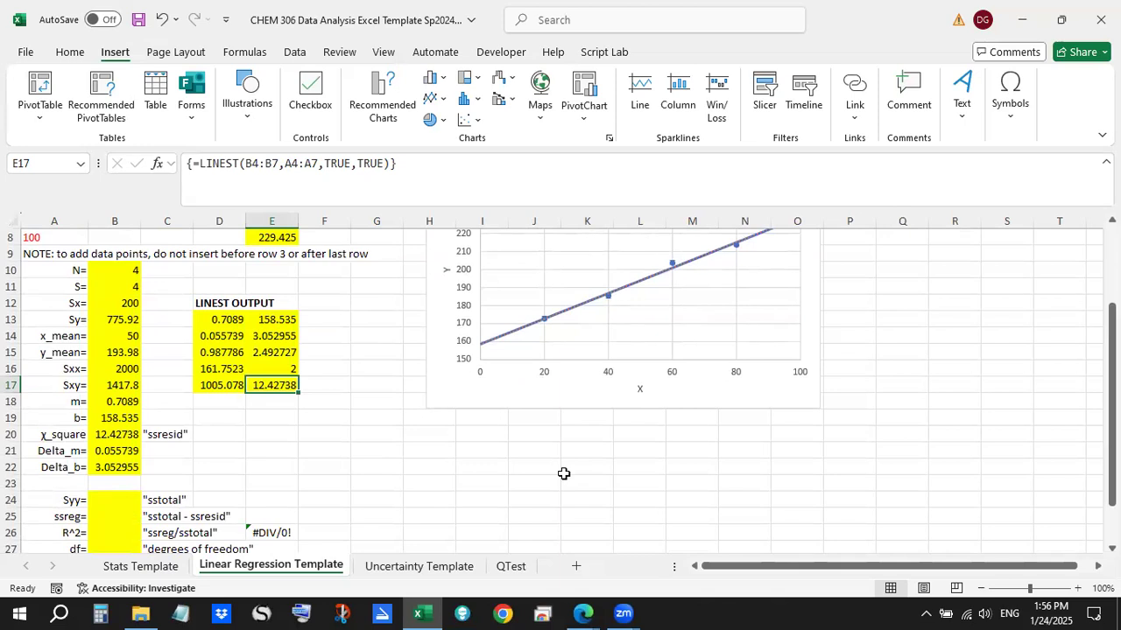
key(alt+Tab)
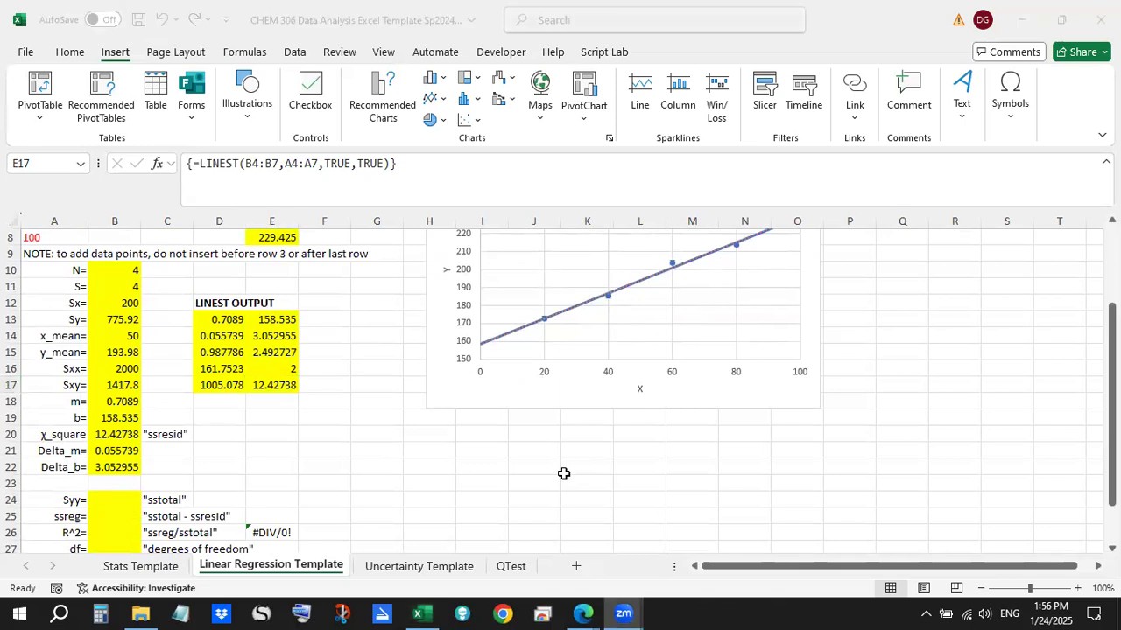
key(alt+Tab)
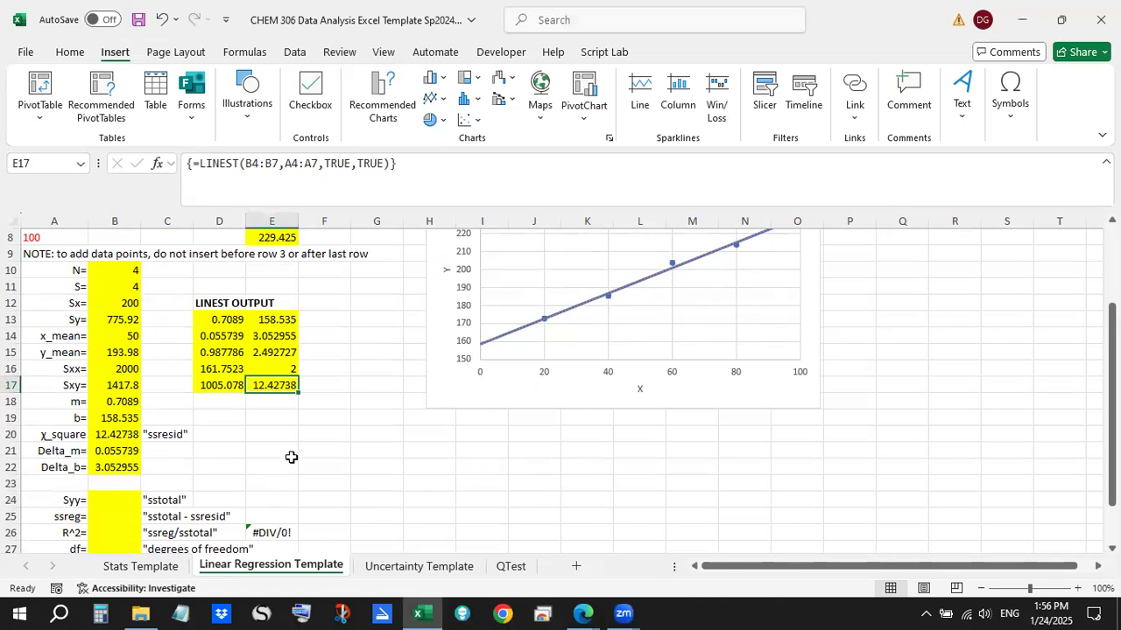
scroll(289, 462, down, 2)
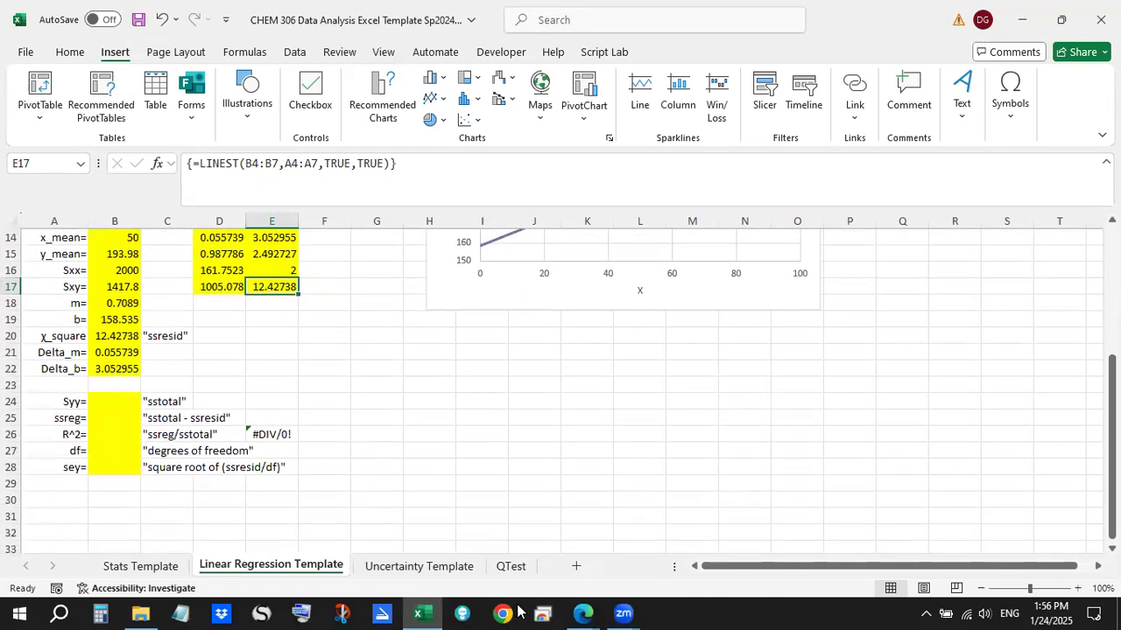
Step: Switch to the handout in Edge and read about R² and standard error of regression for unweighted least squares, through the Syy instructions
mouse_move(578, 610)
click(680, 560)
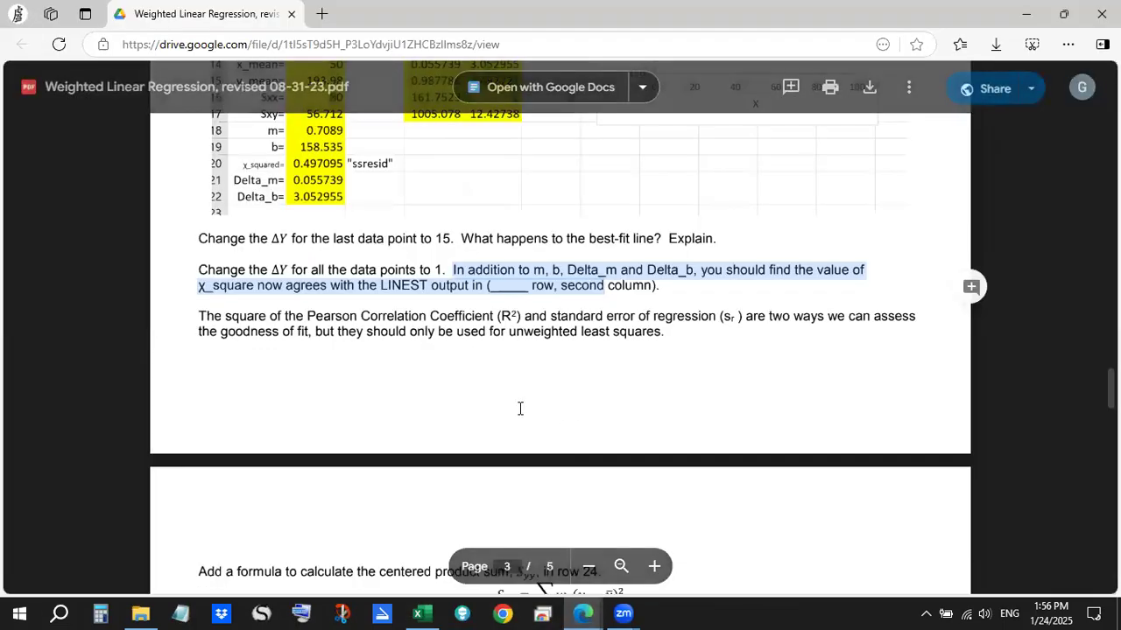
drag(308, 310, 733, 319)
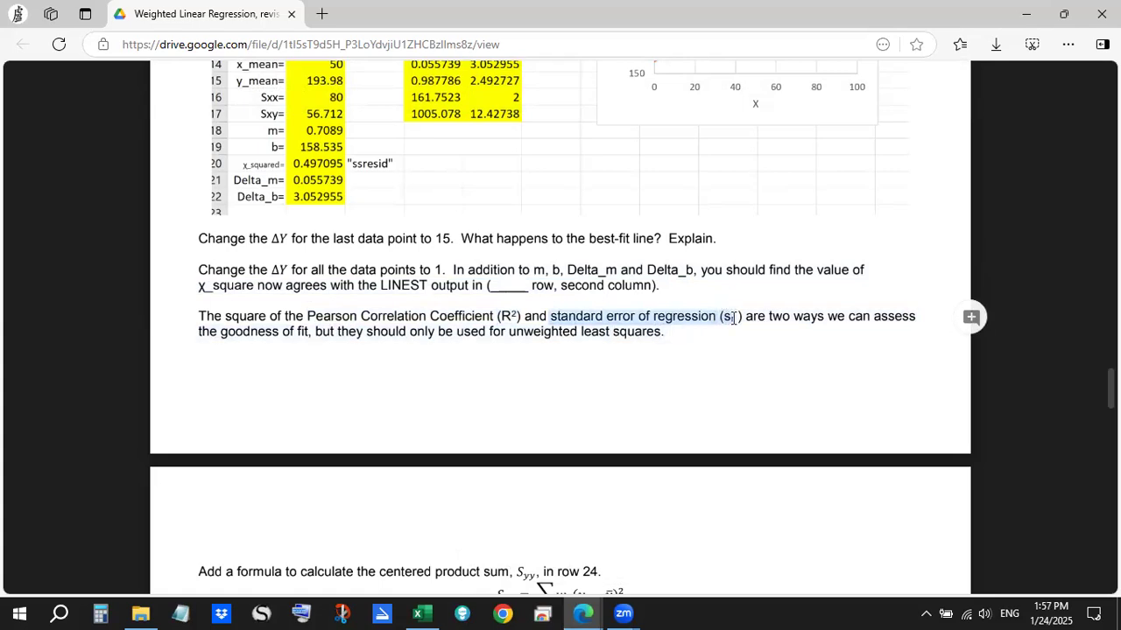
click(784, 317)
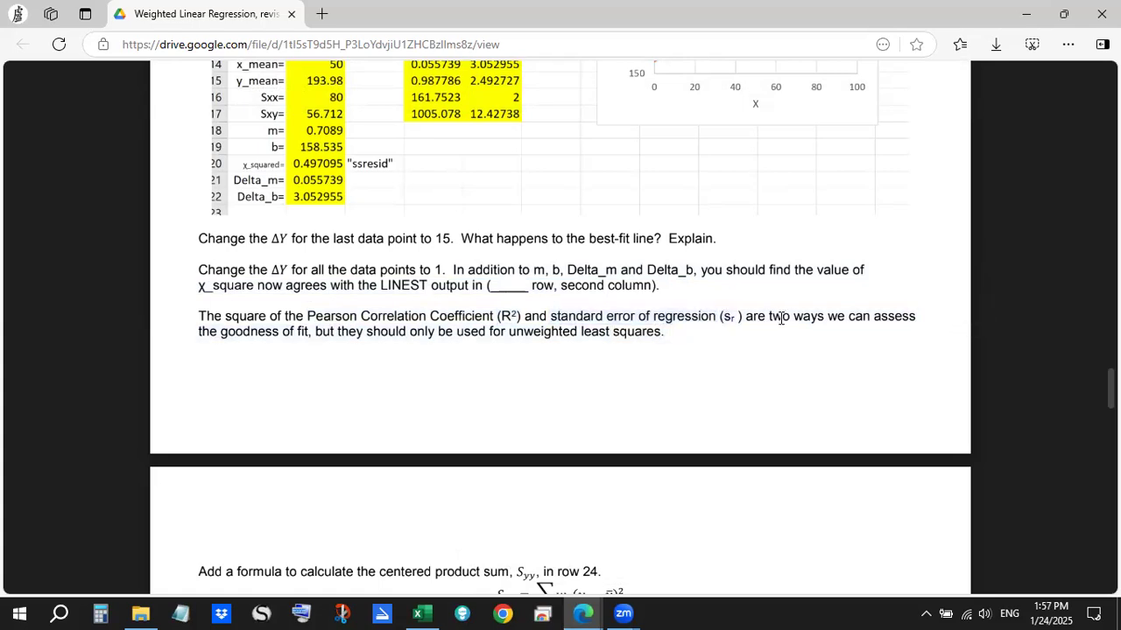
drag(223, 333, 307, 341)
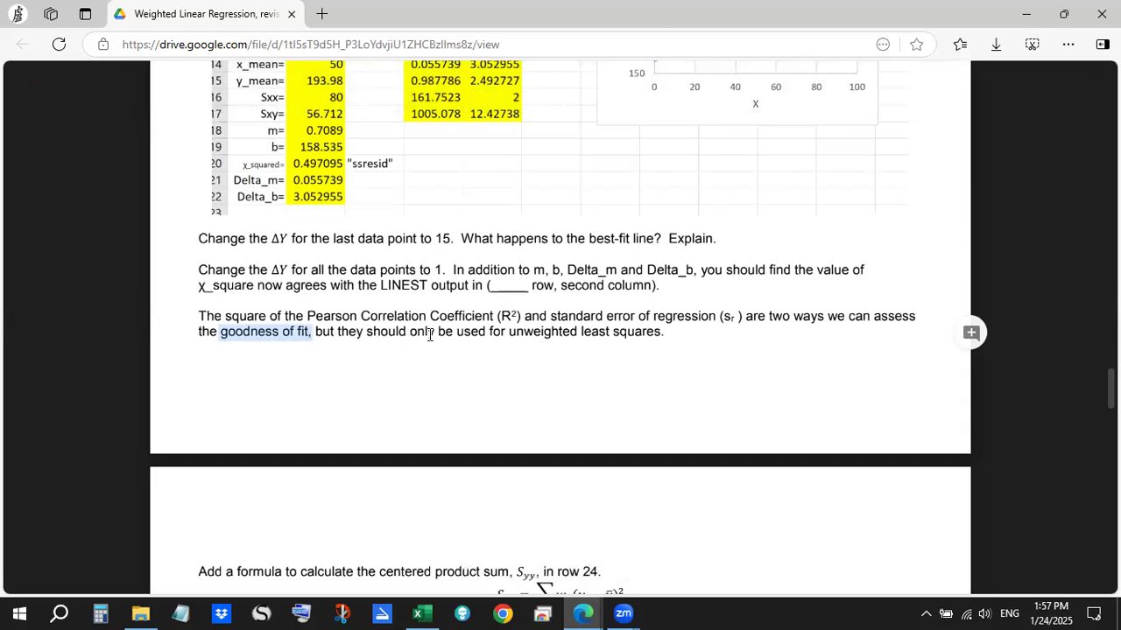
drag(511, 334, 648, 327)
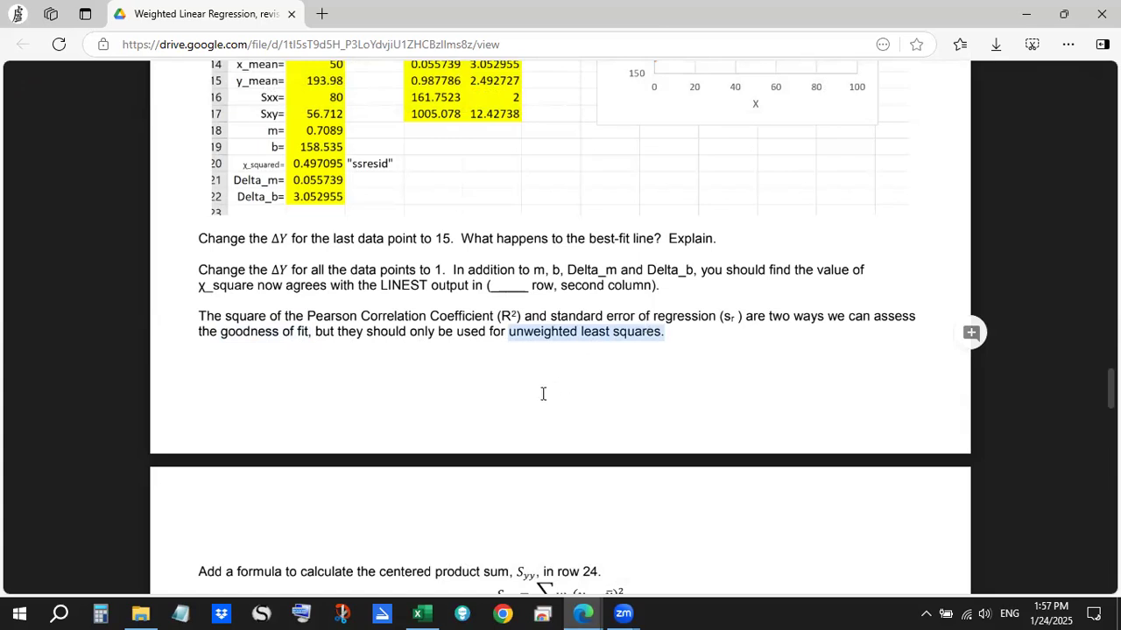
scroll(542, 394, down, 2)
scroll(543, 394, up, 1)
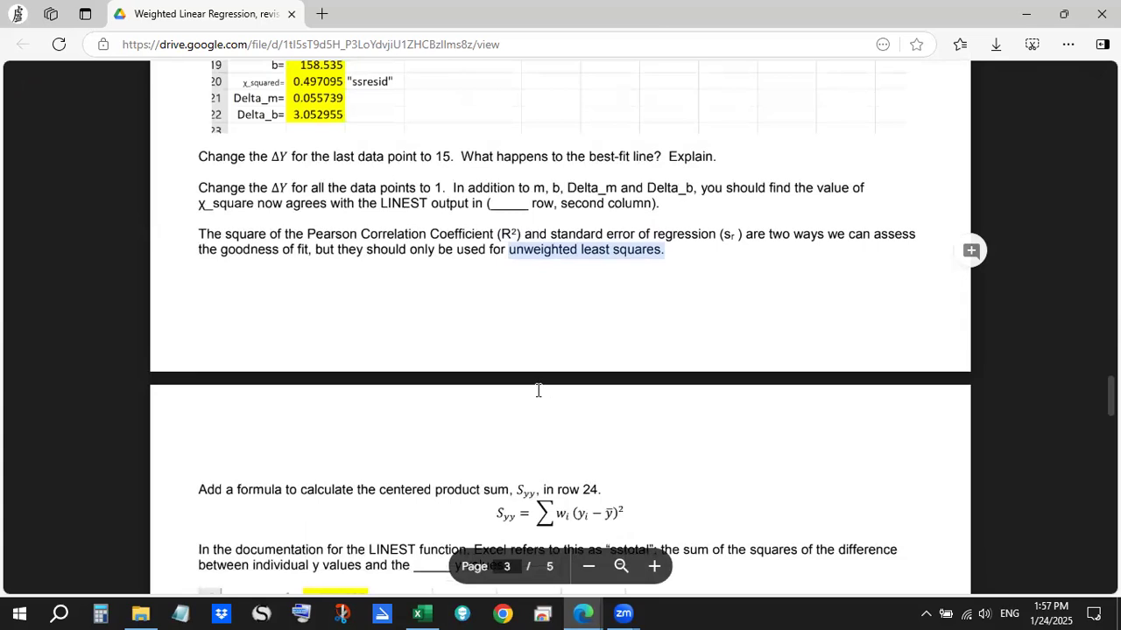
Step: Read the handout's instructions for the centered product sum Syy in row 24, highlighting the squared-deviation term of its formula
scroll(539, 390, down, 2)
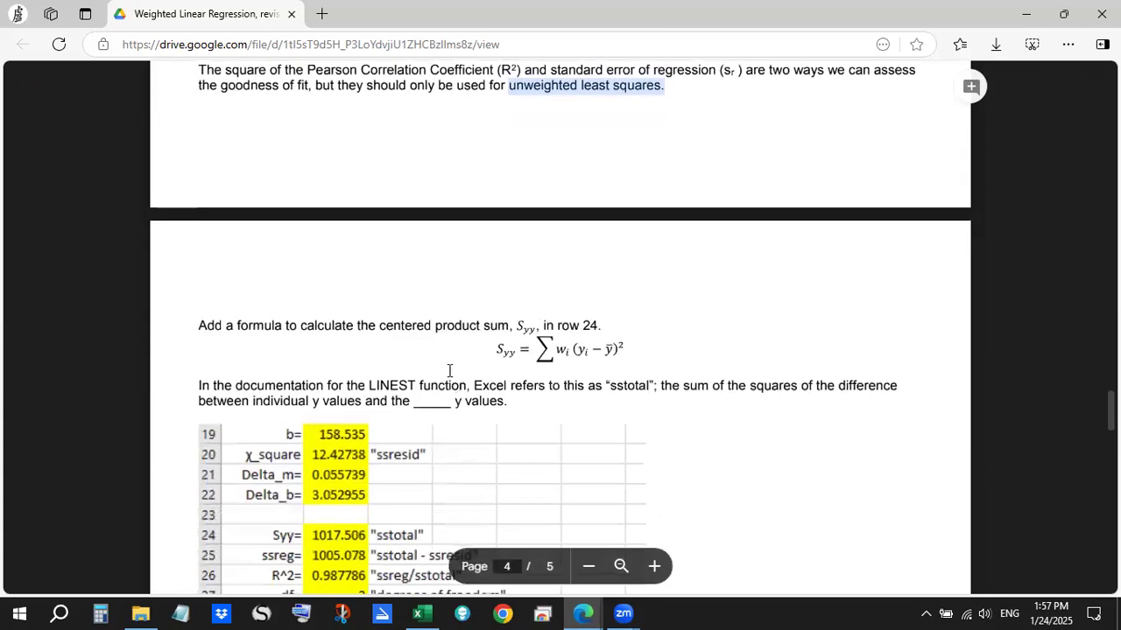
scroll(449, 371, up, 1)
scroll(430, 378, down, 1)
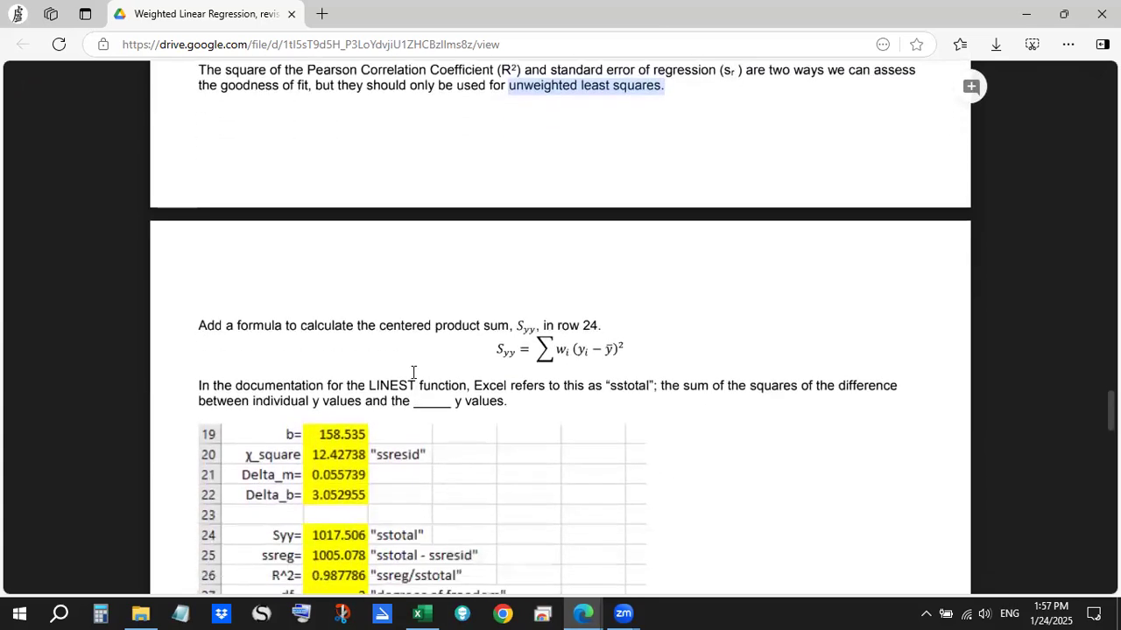
scroll(398, 360, down, 1)
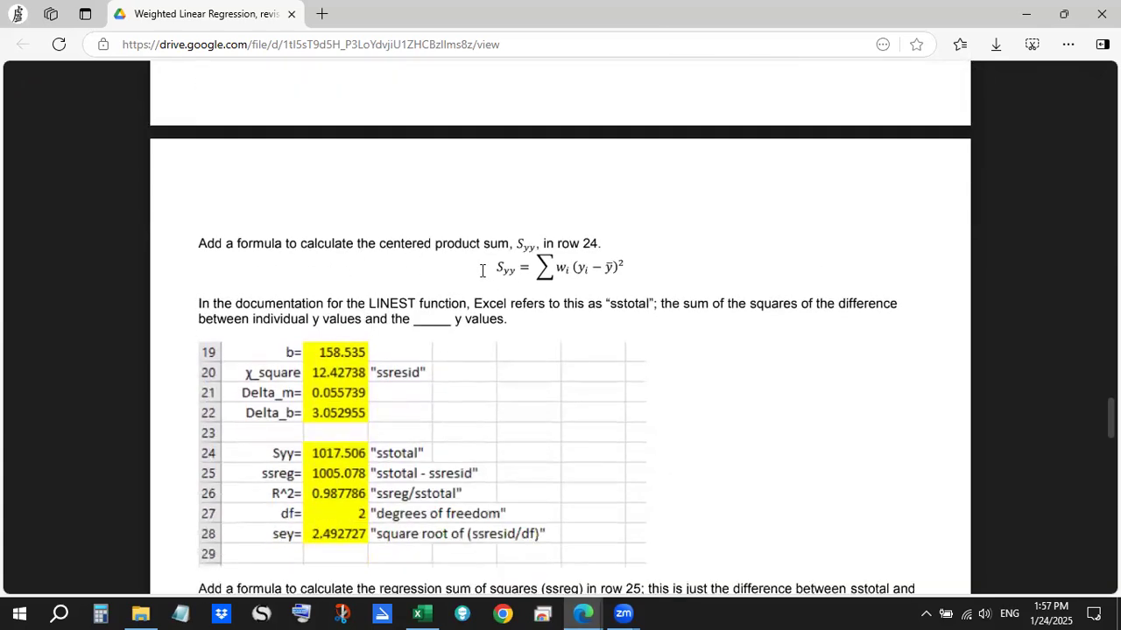
scroll(499, 254, up, 3)
scroll(499, 254, down, 3)
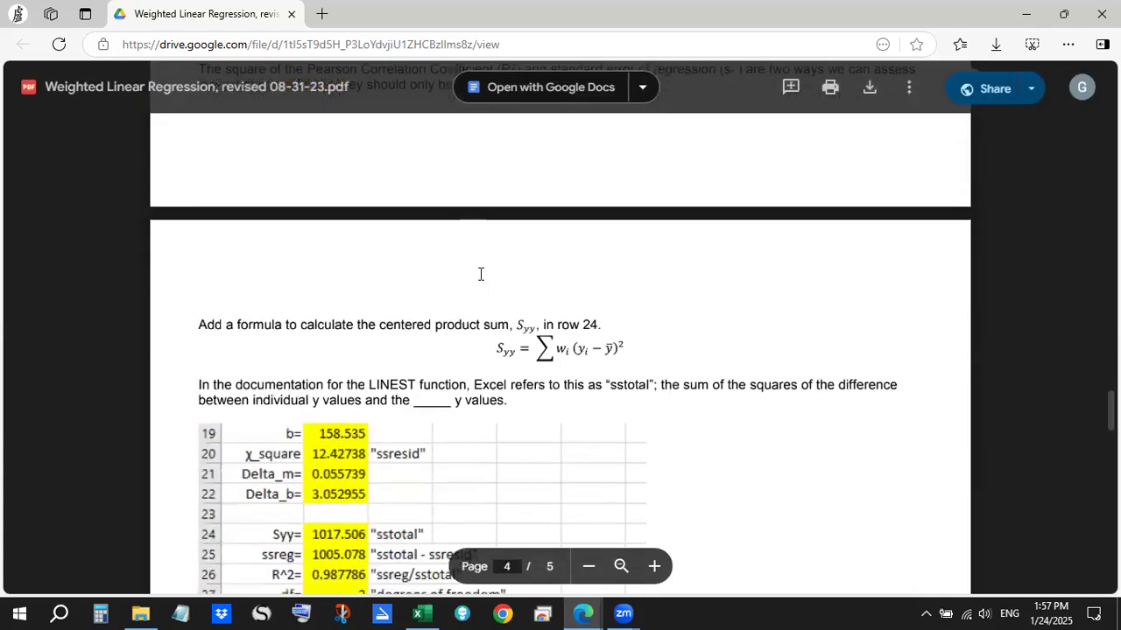
drag(497, 269, 612, 266)
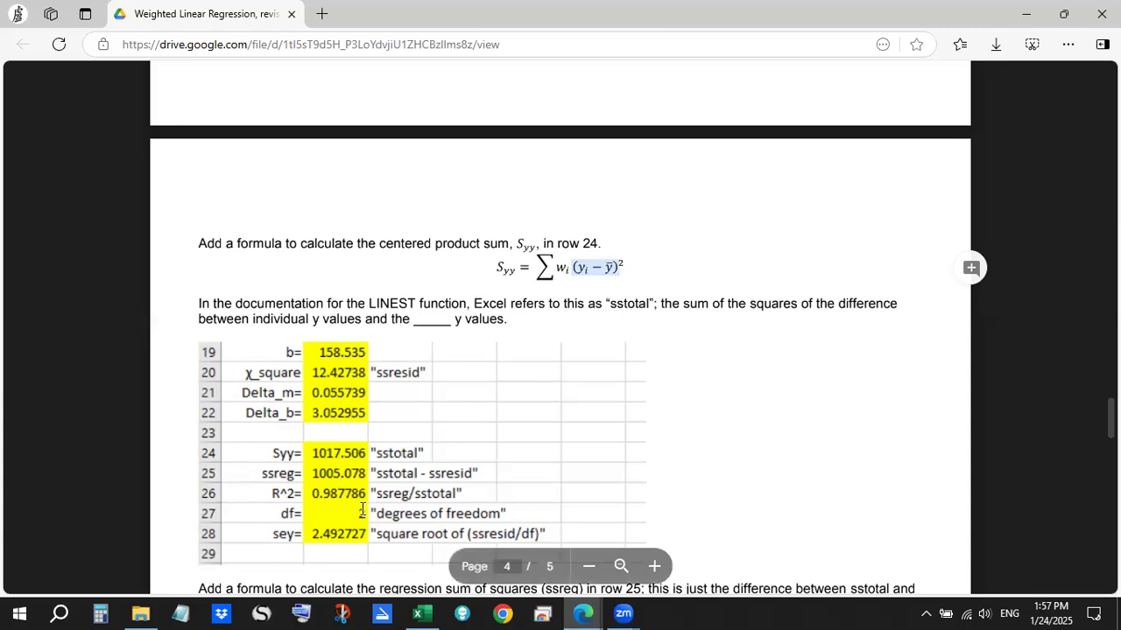
Step: Switch to the Excel template and start a SUMPRODUCT formula for Syy in B24 with the weights C4:C7 as its first array
click(421, 612)
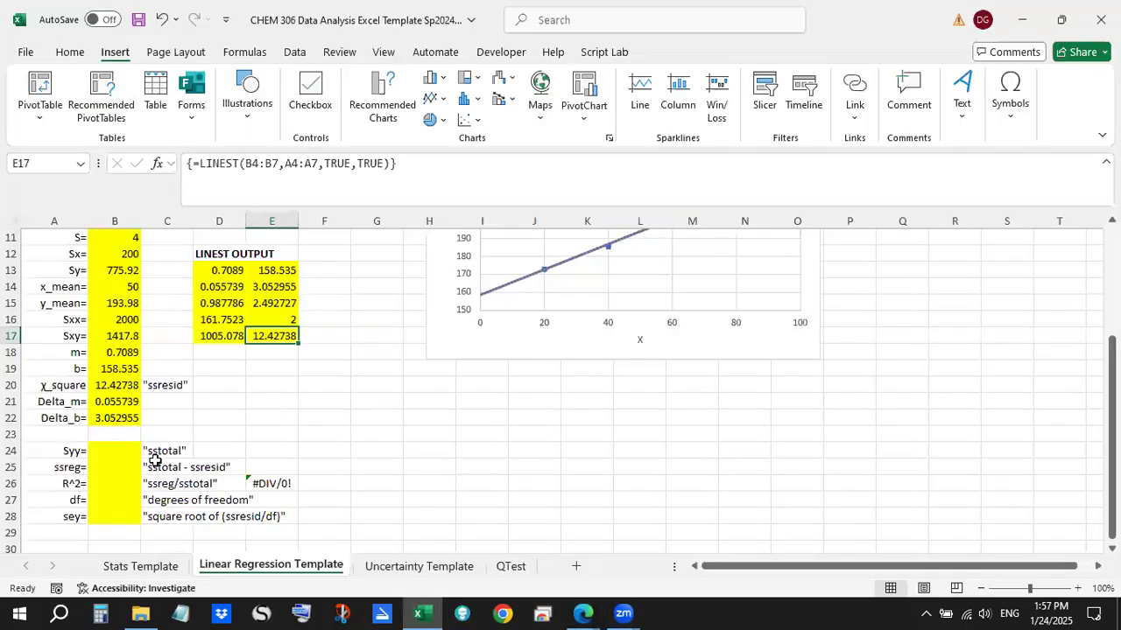
scroll(107, 499, up, 1)
click(114, 497)
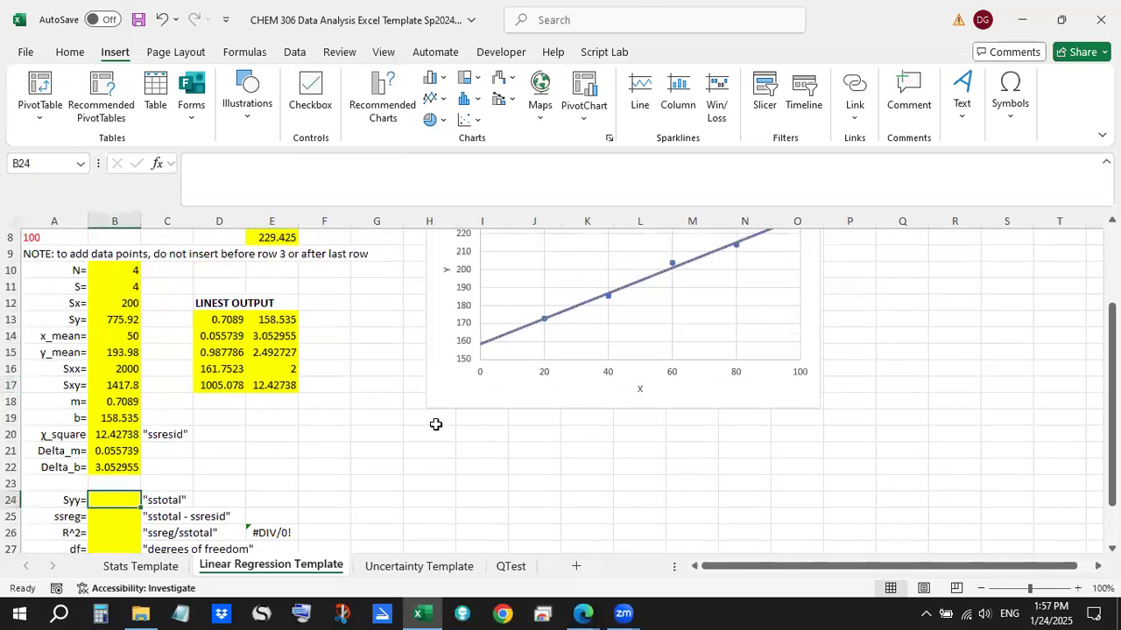
text(=s)
text(prod)
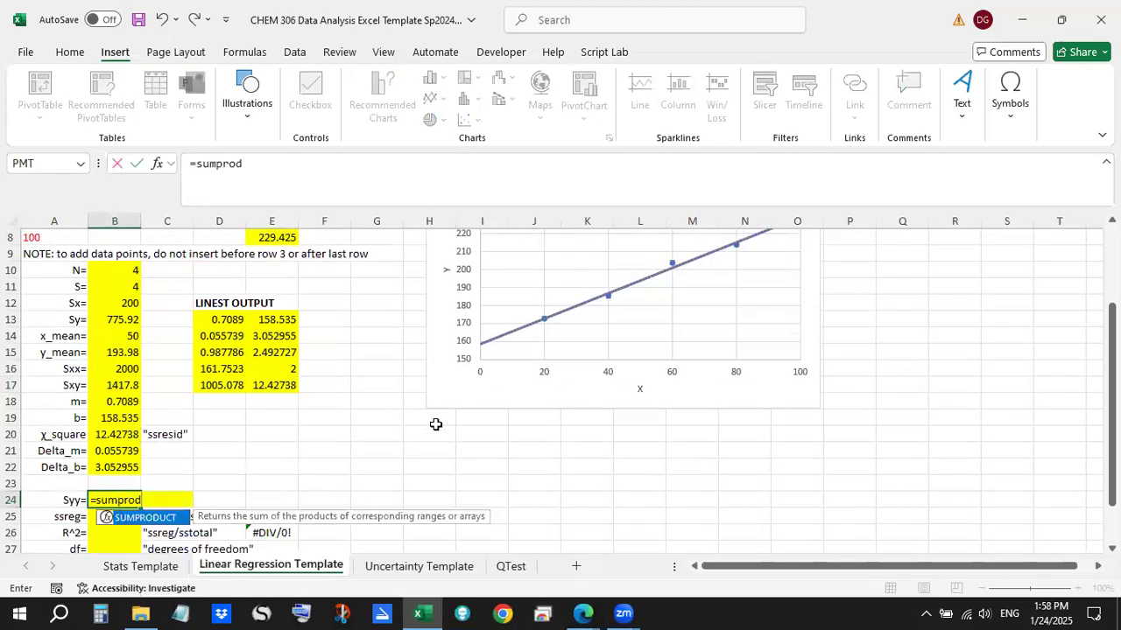
text(uct()
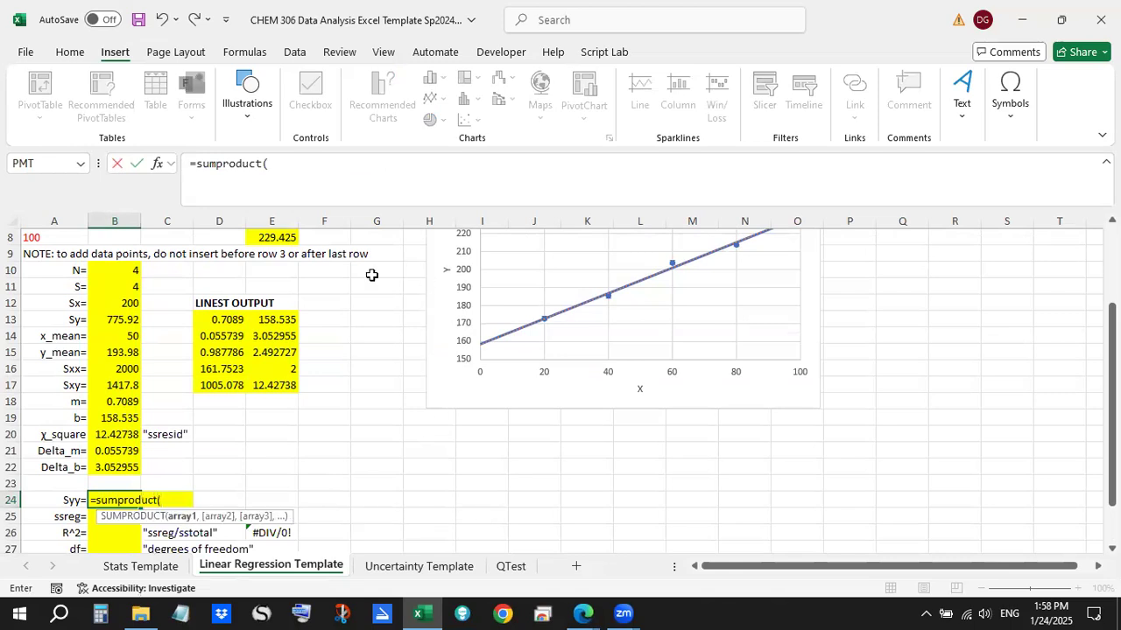
scroll(368, 289, up, 3)
drag(170, 287, 167, 336)
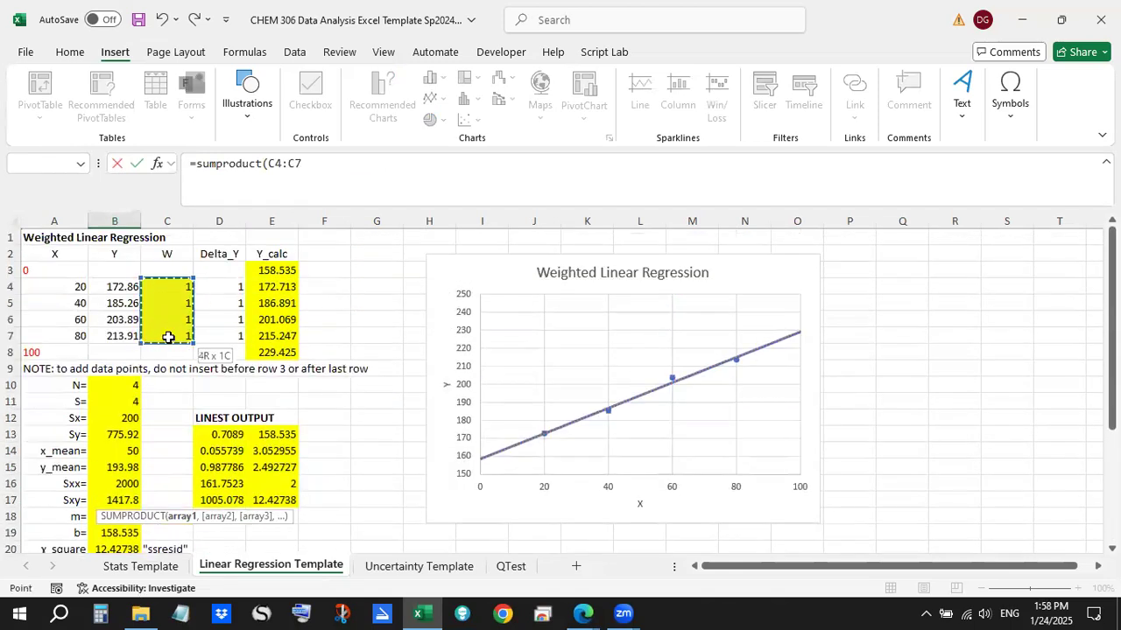
text(,)
Step: Complete the Syy formula in B24 with the squared deviations (B4:B7-$B$15)^2 as the second array
scroll(207, 357, down, 4)
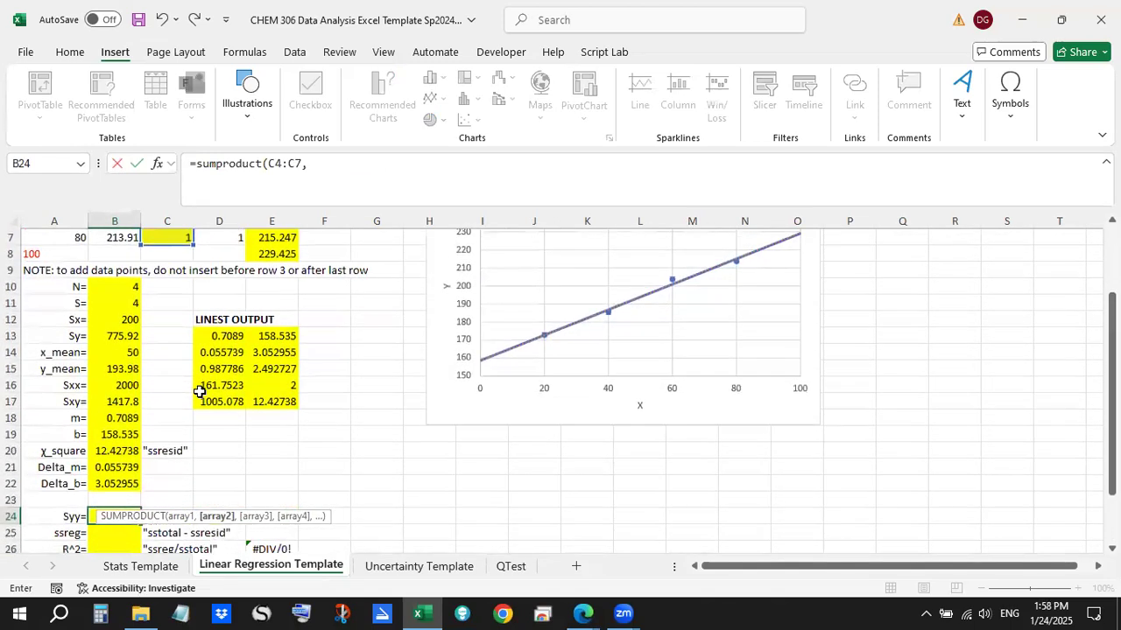
text(()
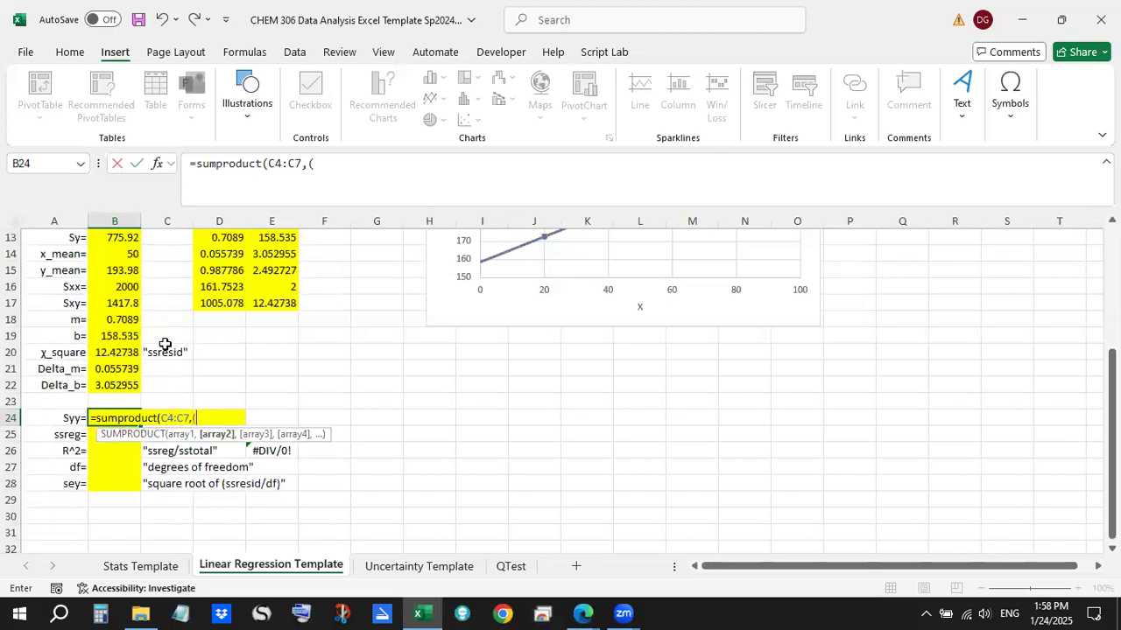
scroll(165, 344, up, 4)
drag(125, 286, 108, 343)
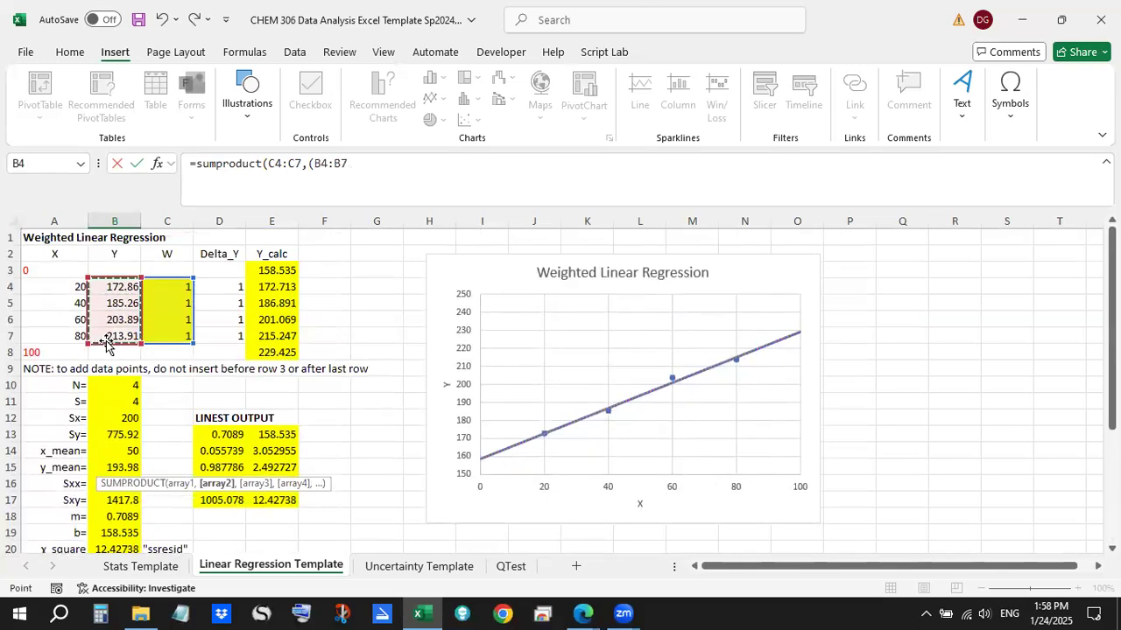
text(-)
scroll(126, 382, down, 2)
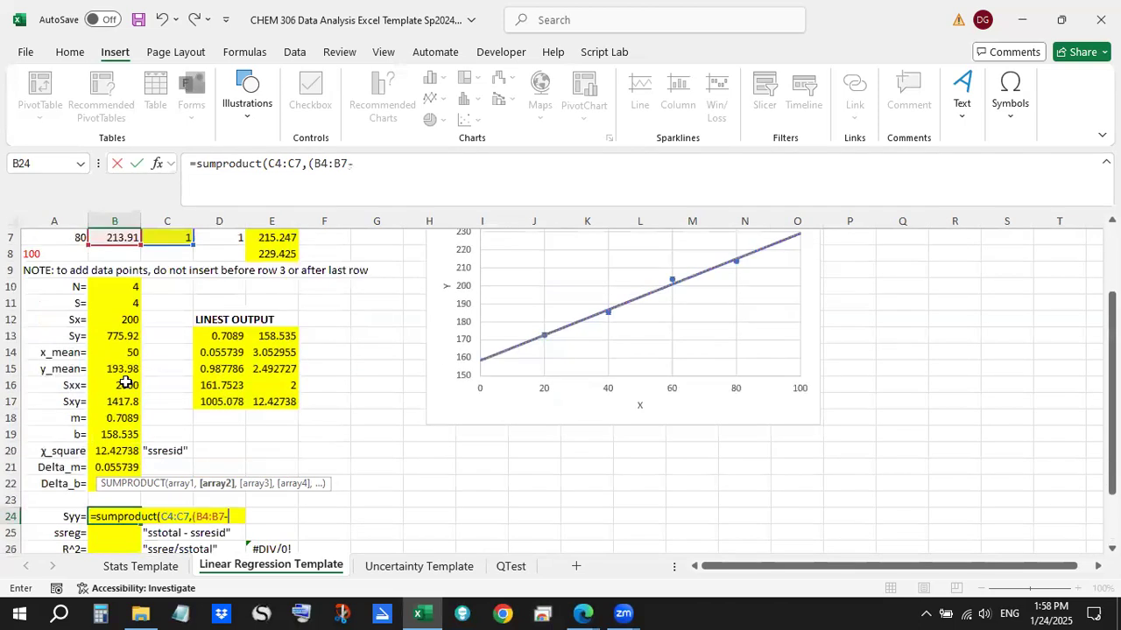
scroll(125, 383, down, 1)
click(129, 320)
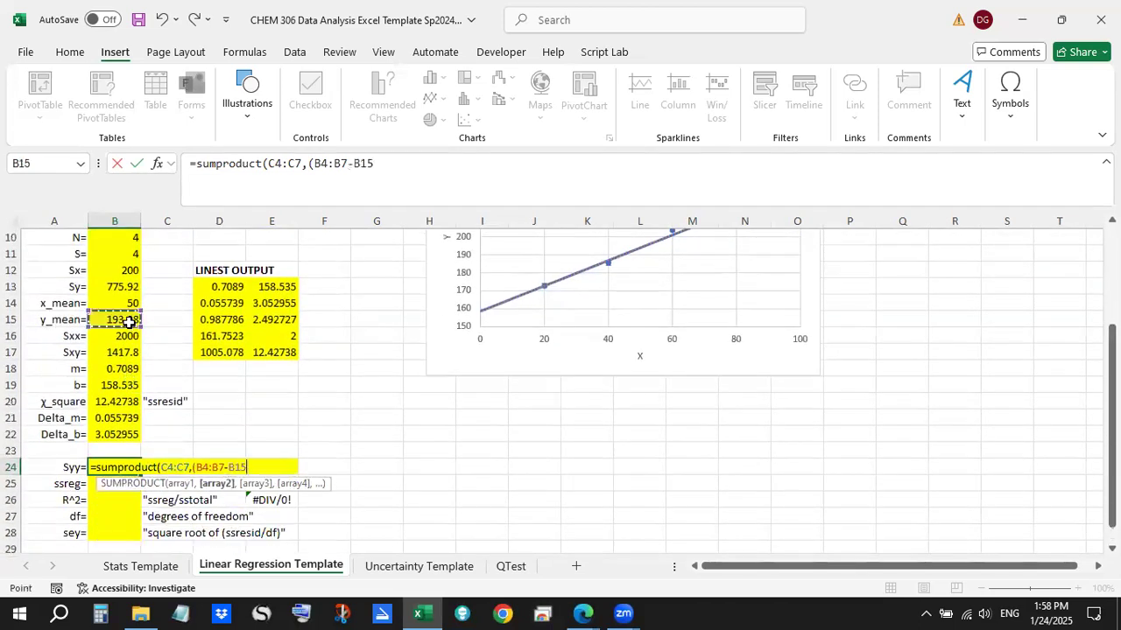
key(F4)
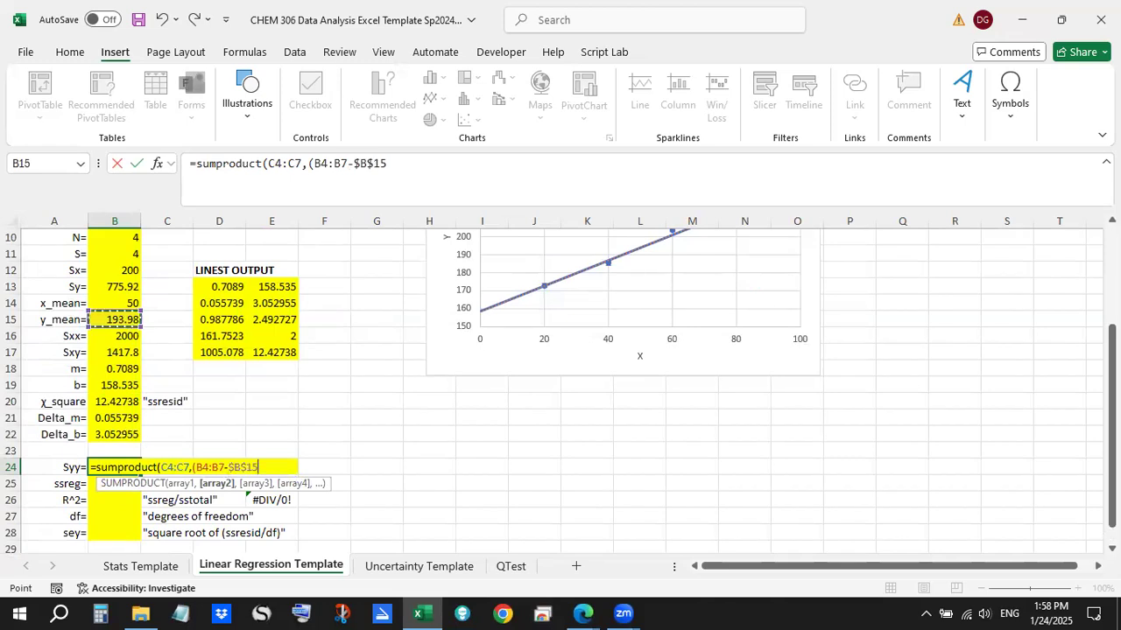
text()^2))
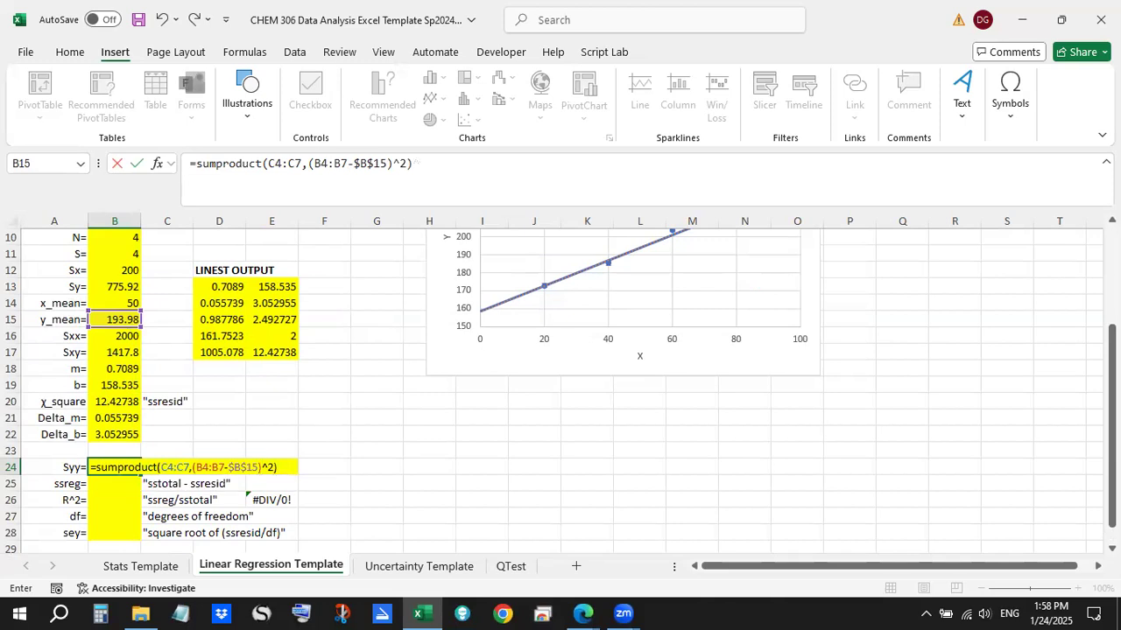
key(Return)
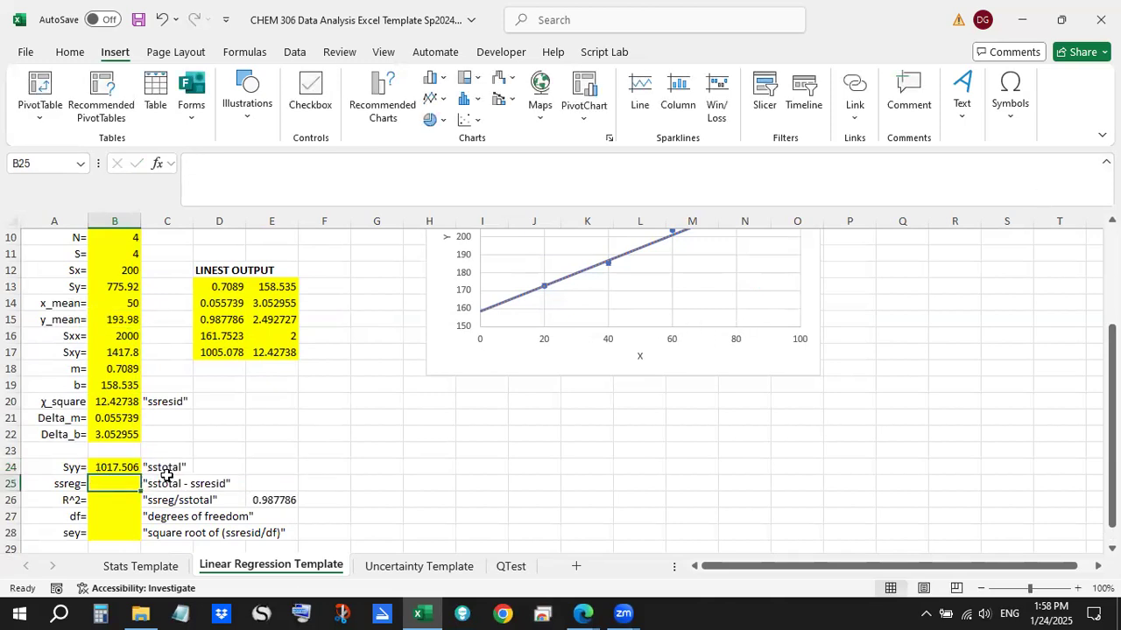
Step: Review the "sstotal" label in C24, the data above it and the Syy formula in B24
click(166, 469)
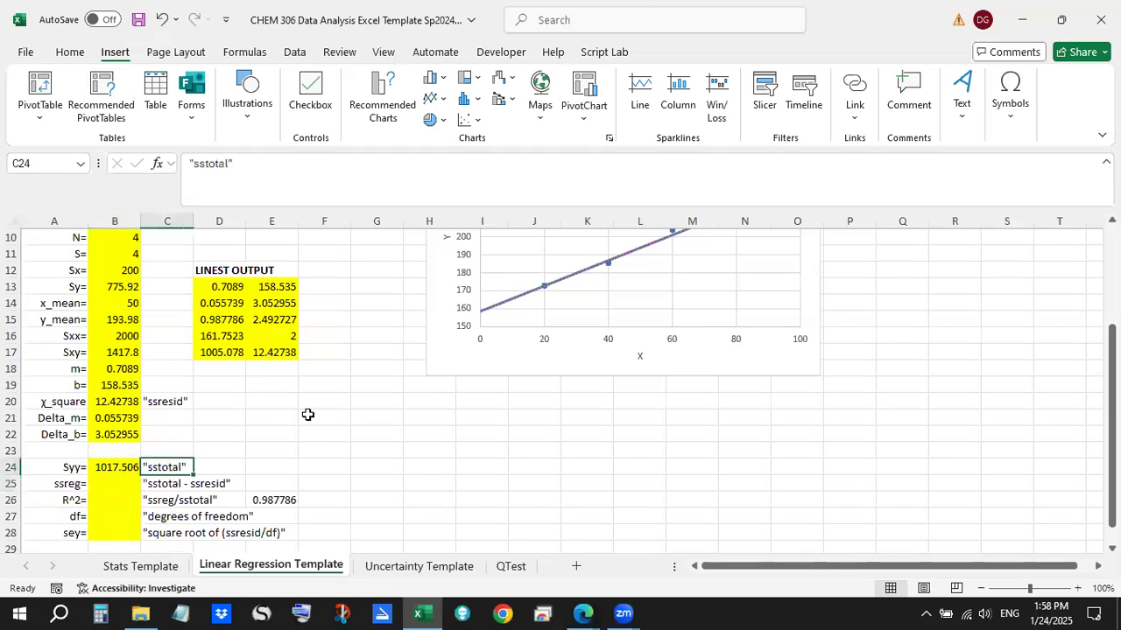
scroll(304, 415, up, 3)
scroll(304, 416, down, 2)
scroll(305, 416, down, 1)
click(129, 470)
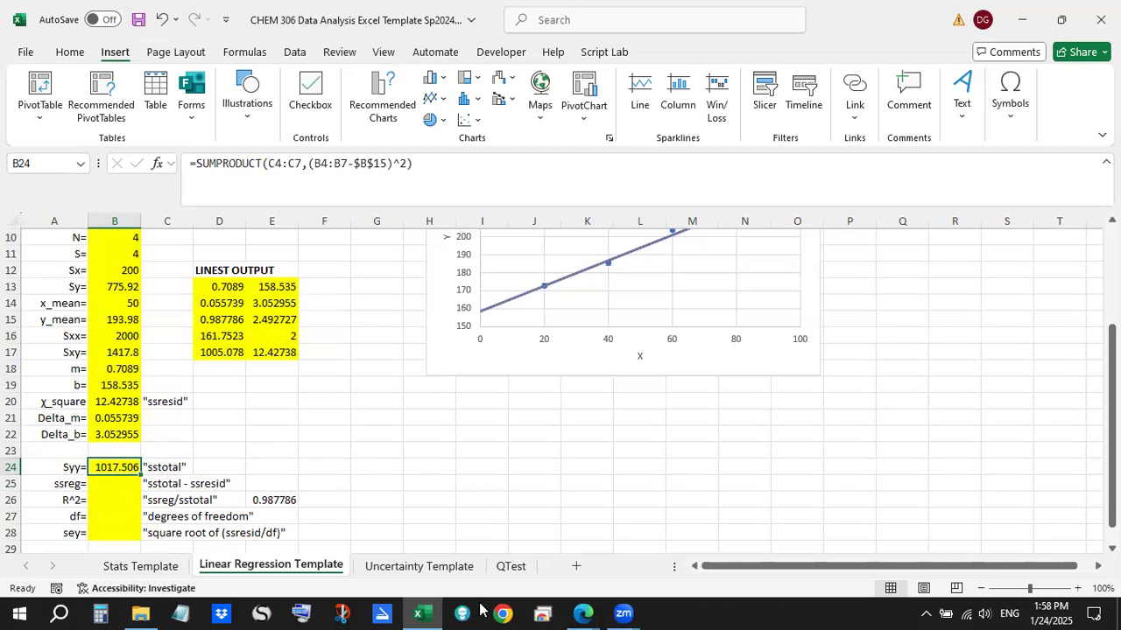
Step: Switch to the handout in Edge and read how to calculate the regression sum of squares (ssreg) in row 25
click(582, 613)
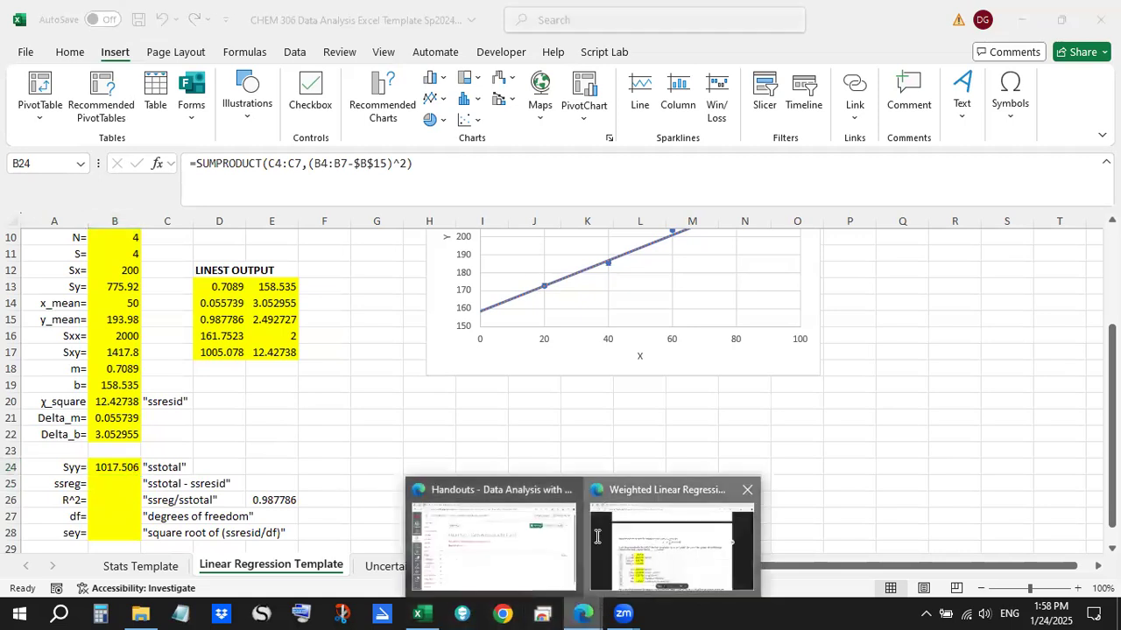
click(653, 553)
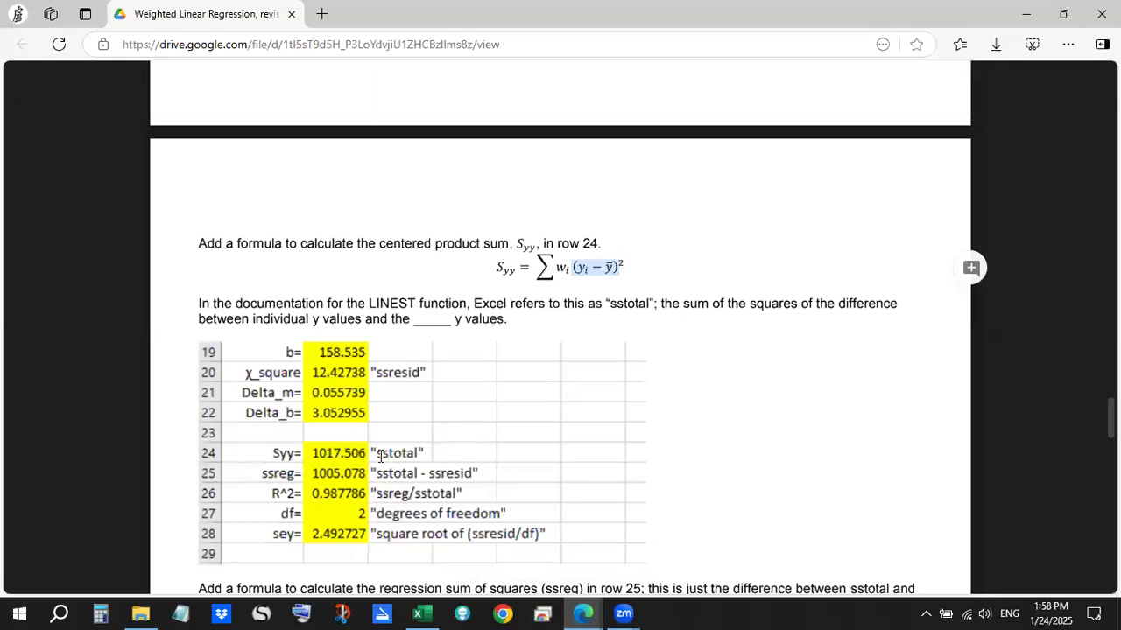
scroll(378, 453, down, 1)
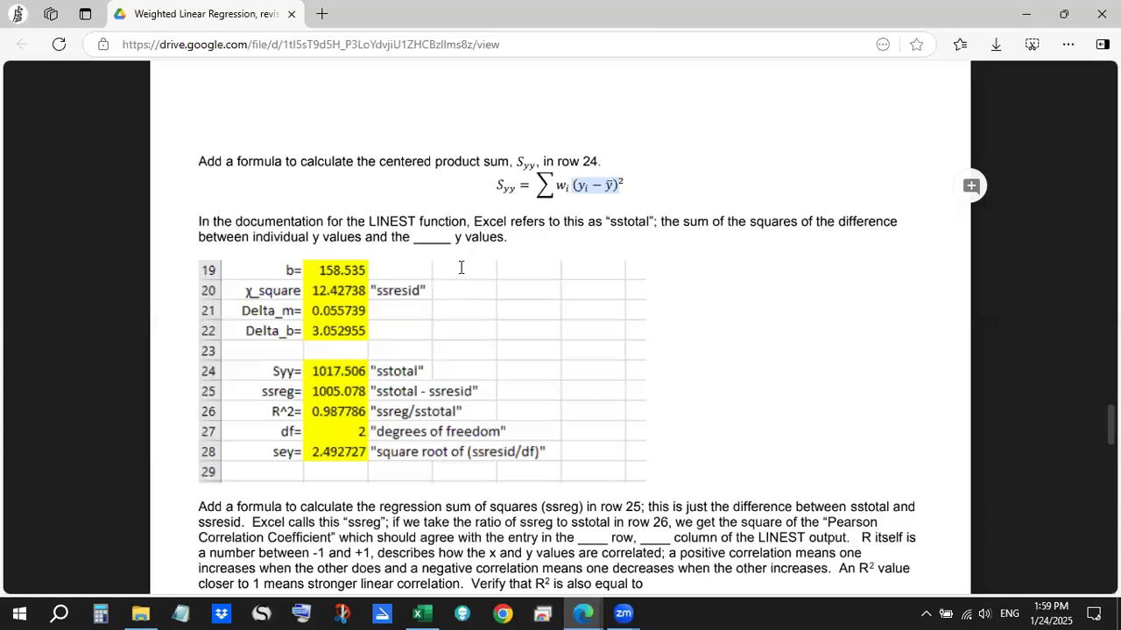
scroll(440, 362, down, 3)
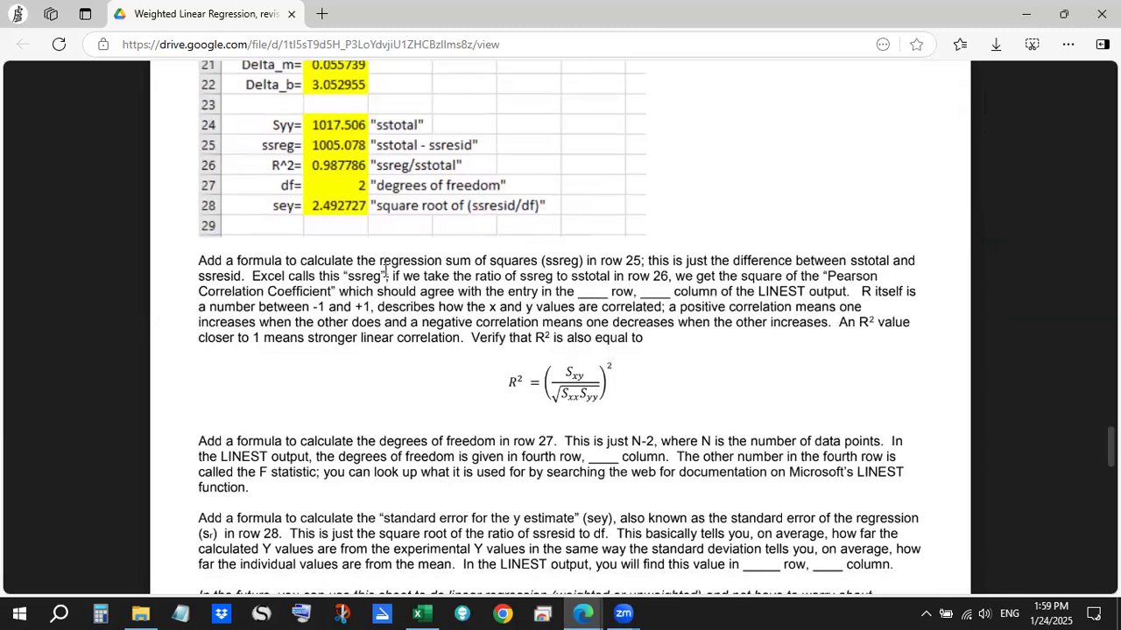
drag(379, 261, 583, 261)
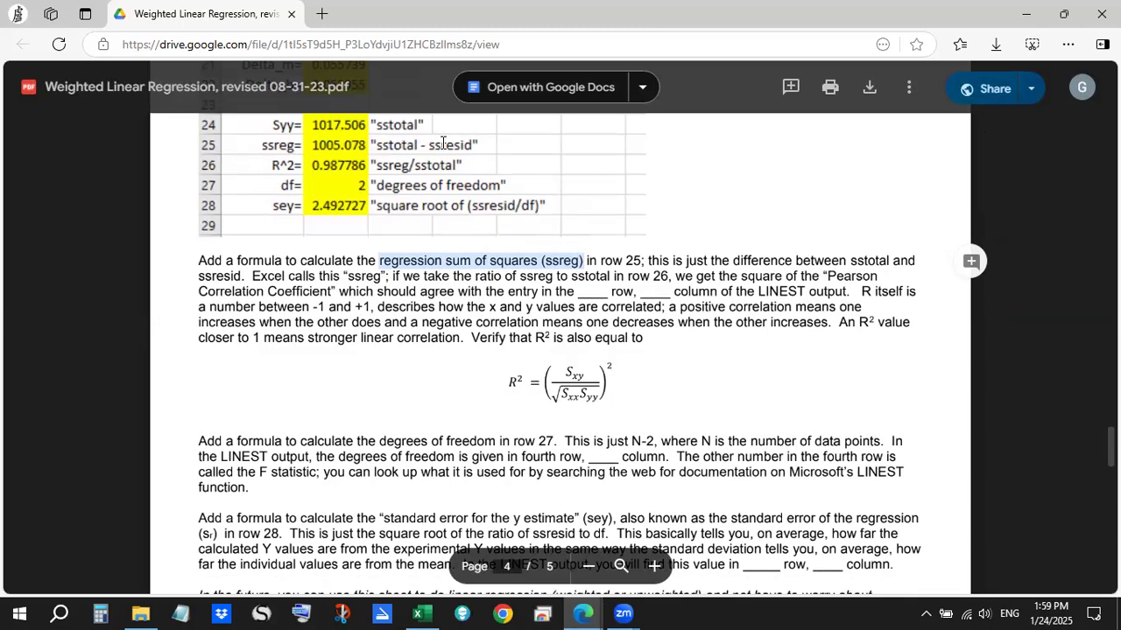
Step: Switch back to Excel and calculate ssreg in B25 as sstotal minus ssresid with =B24-B20
click(415, 613)
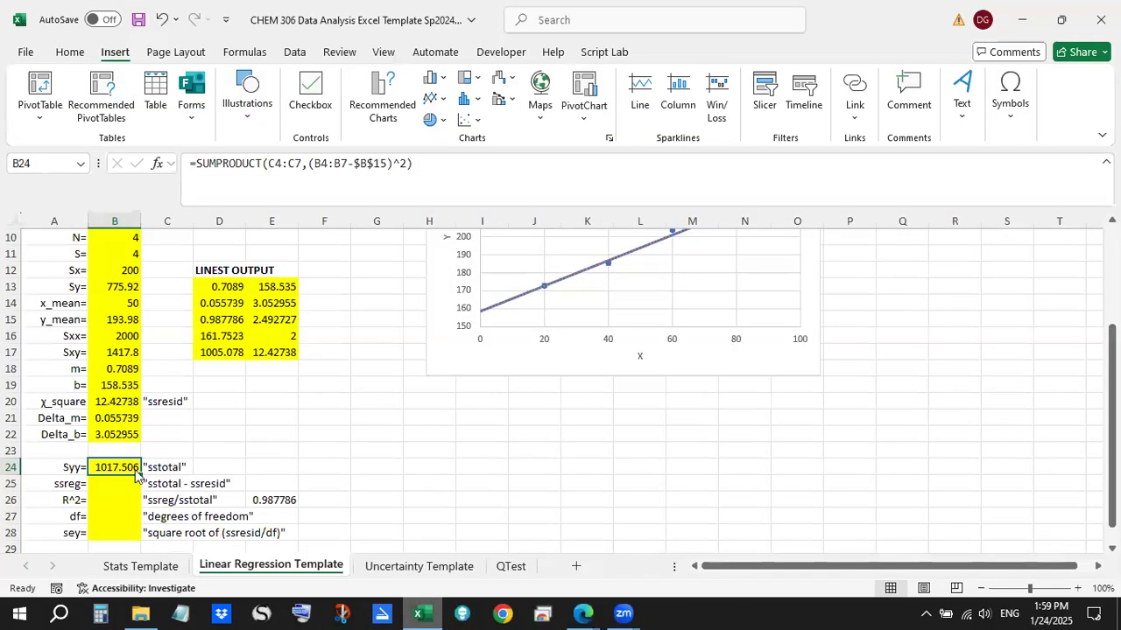
click(104, 483)
scroll(290, 437, down, 2)
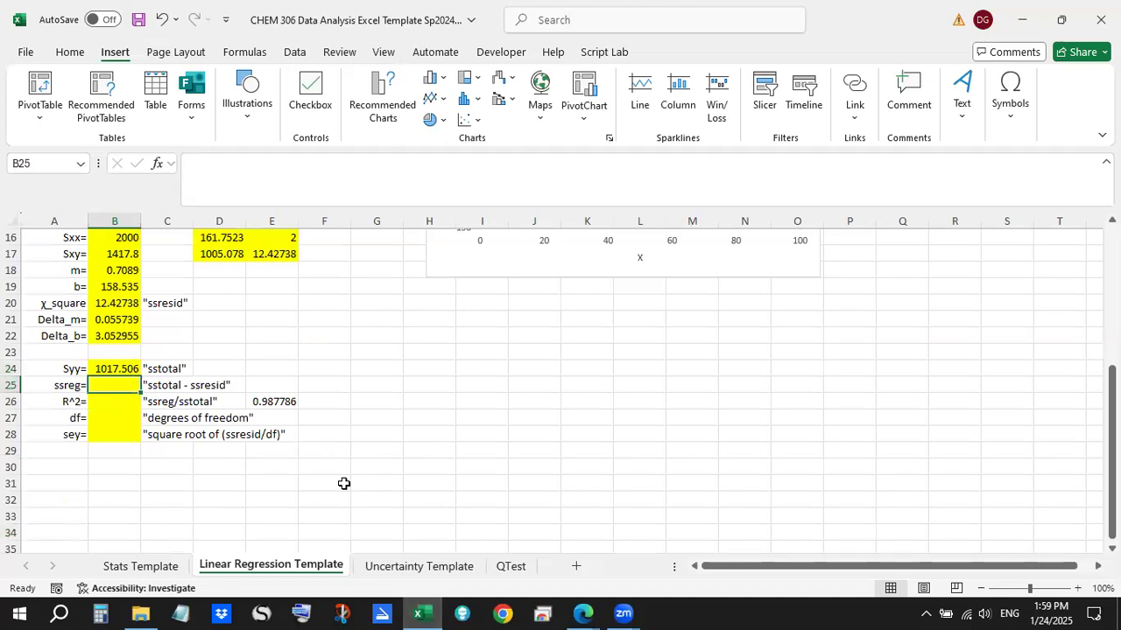
text(=)
click(127, 368)
text(-)
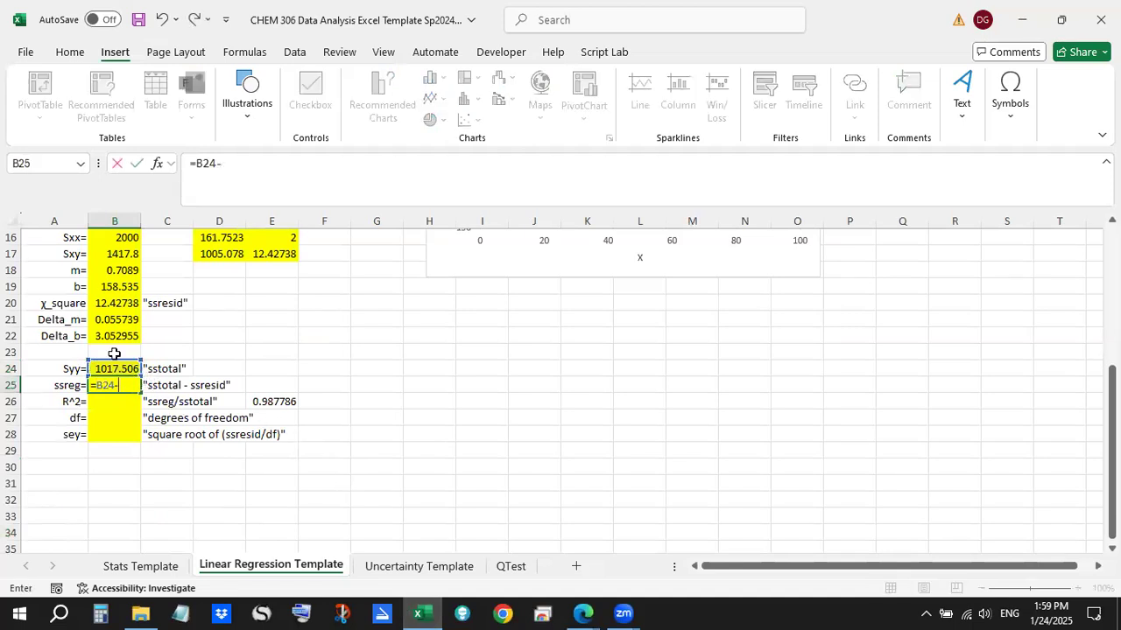
click(118, 301)
key(Return)
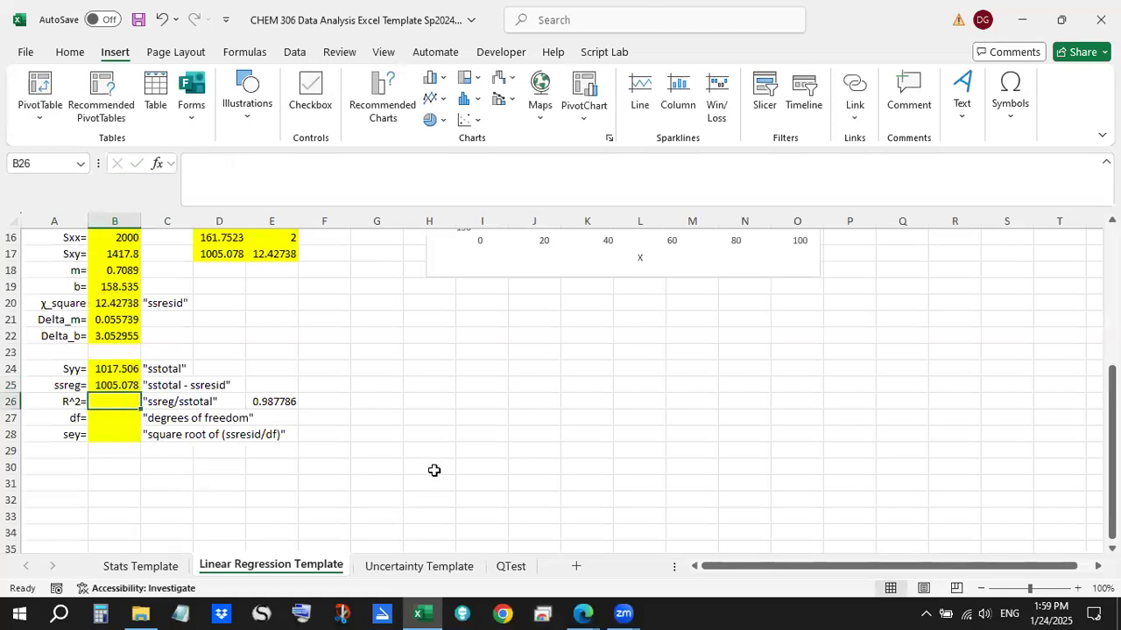
Step: Switch to the handout in Edge and read the explanation of R² as the ratio of ssreg to sstotal
click(584, 613)
click(638, 546)
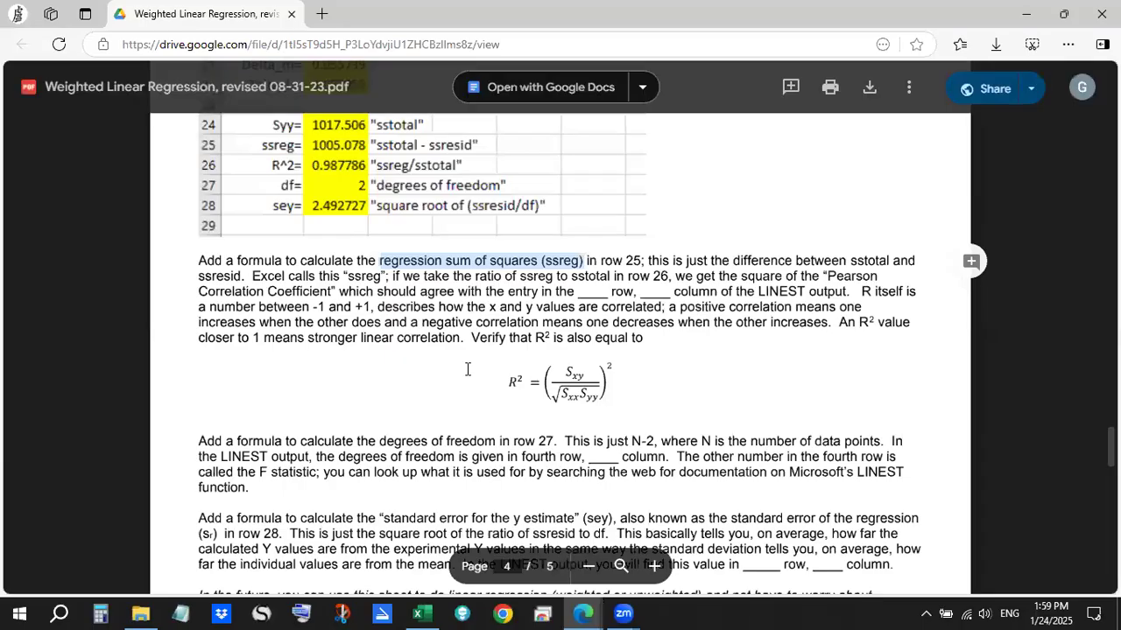
scroll(468, 369, up, 2)
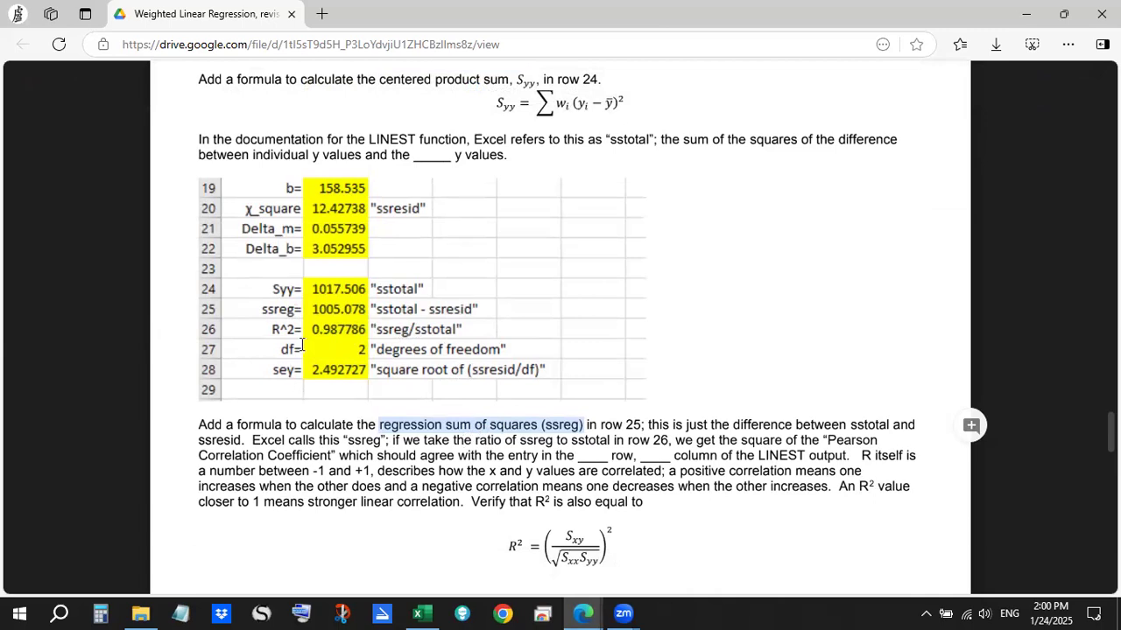
Step: Return to Excel and calculate R^2 in B26 as ssreg divided by sstotal with =B25/B24
click(418, 613)
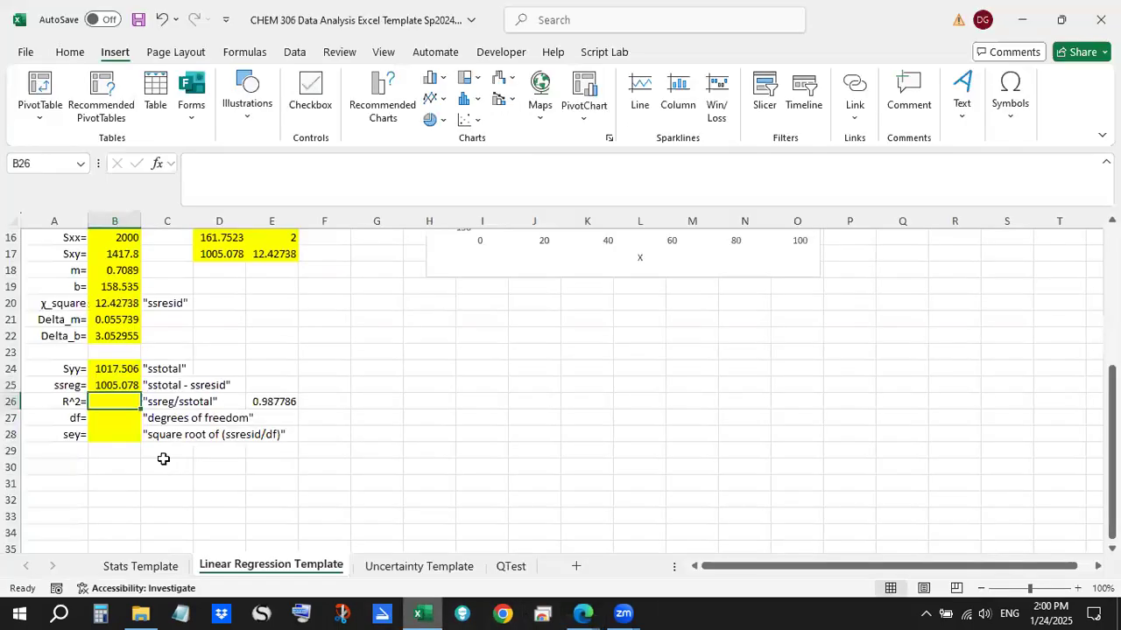
text(=)
click(128, 386)
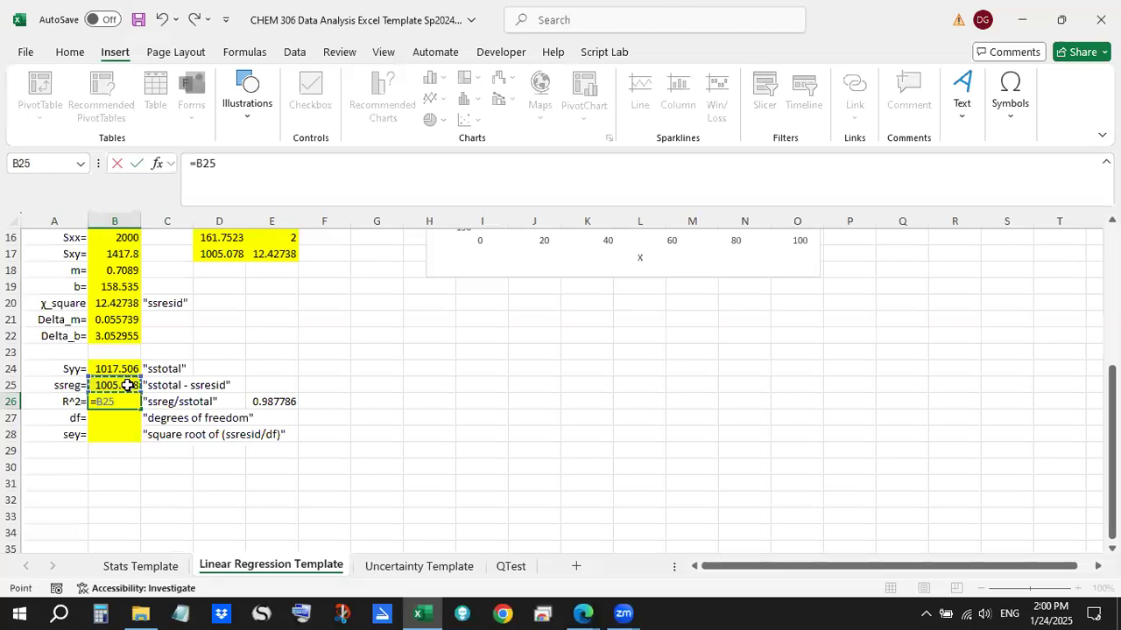
text(/)
click(122, 369)
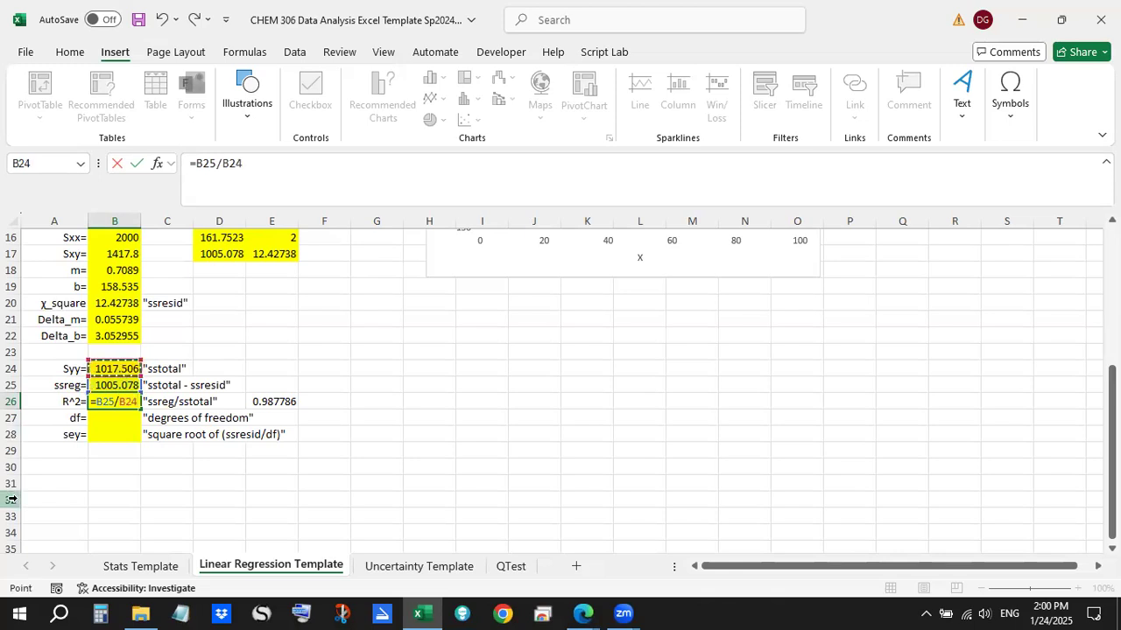
key(Return)
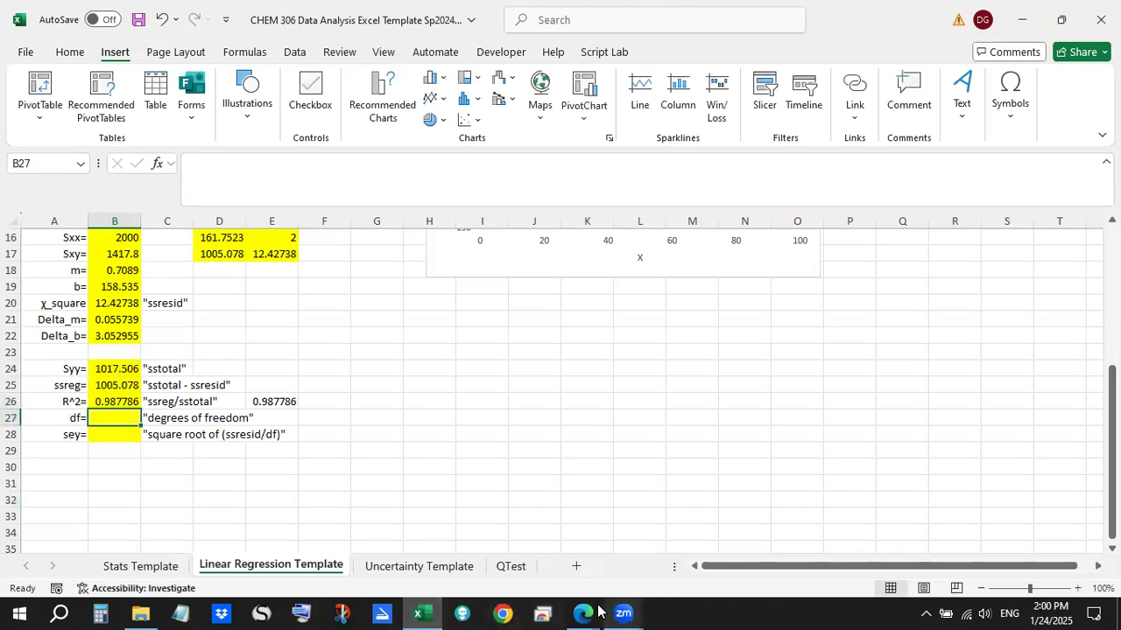
Step: Switch to the handout in Edge and highlight "standard error of regression" in the passage on assessing goodness of fit
click(583, 612)
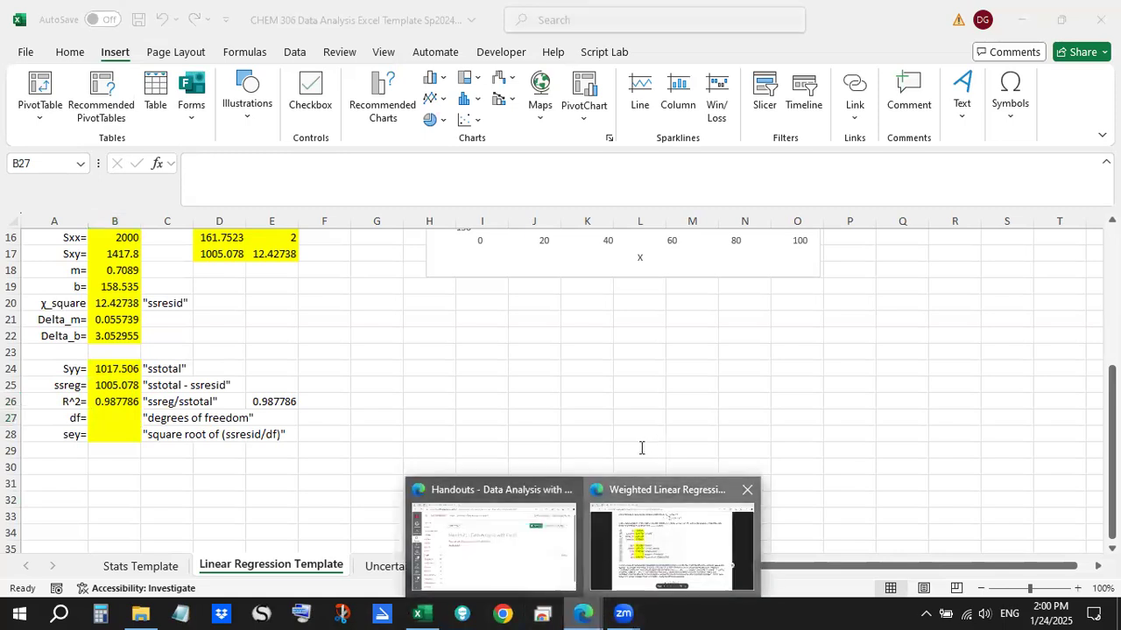
click(647, 535)
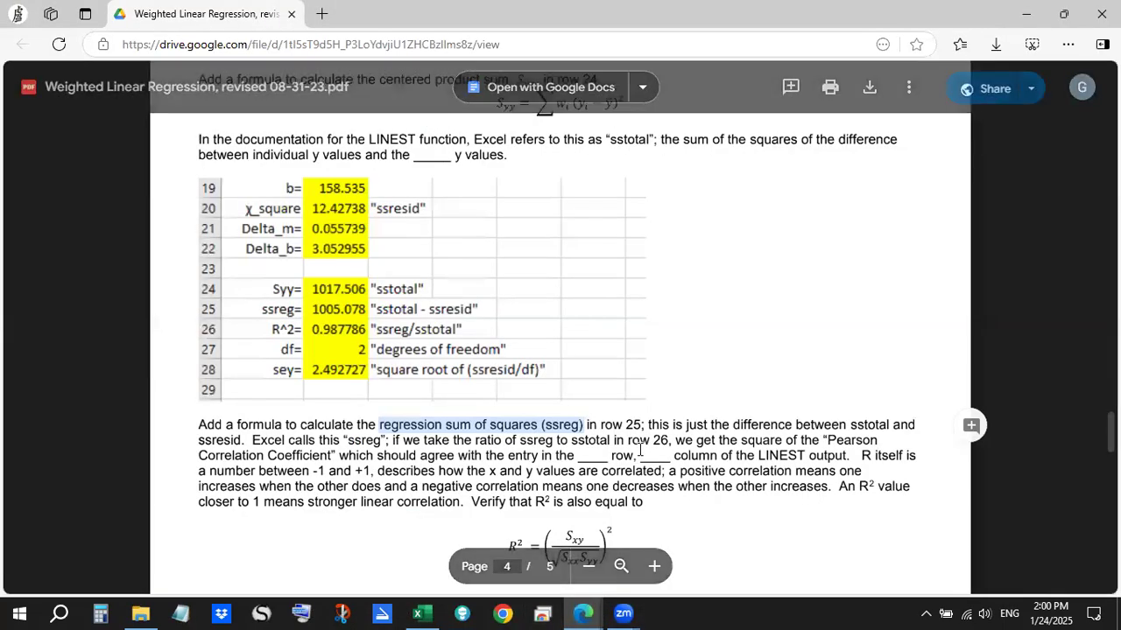
scroll(628, 440, up, 5)
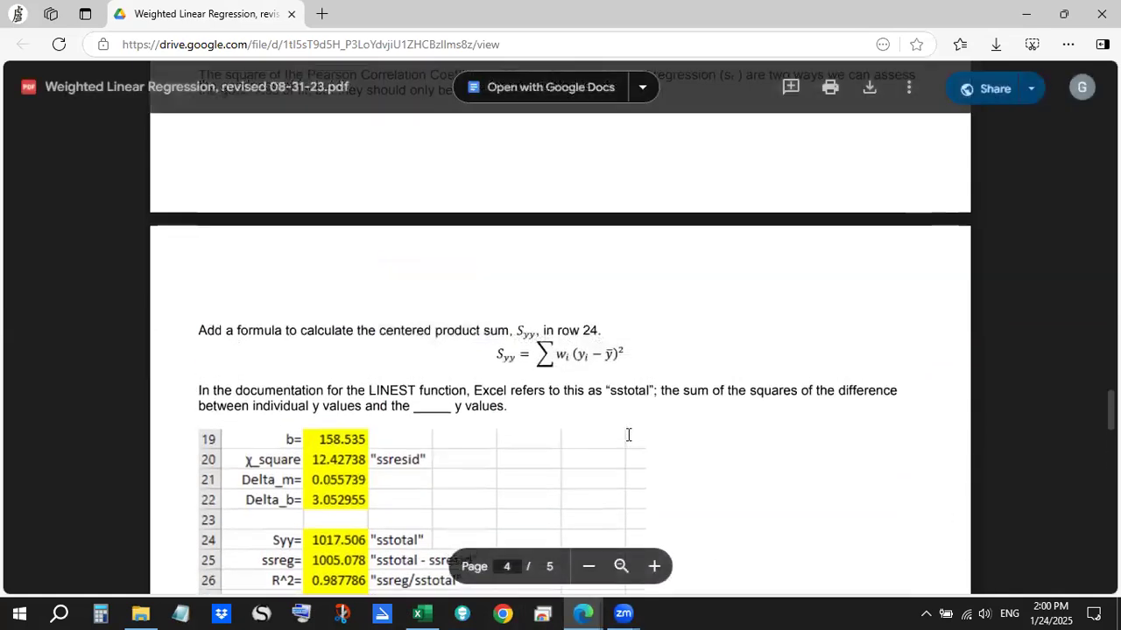
drag(554, 237, 729, 234)
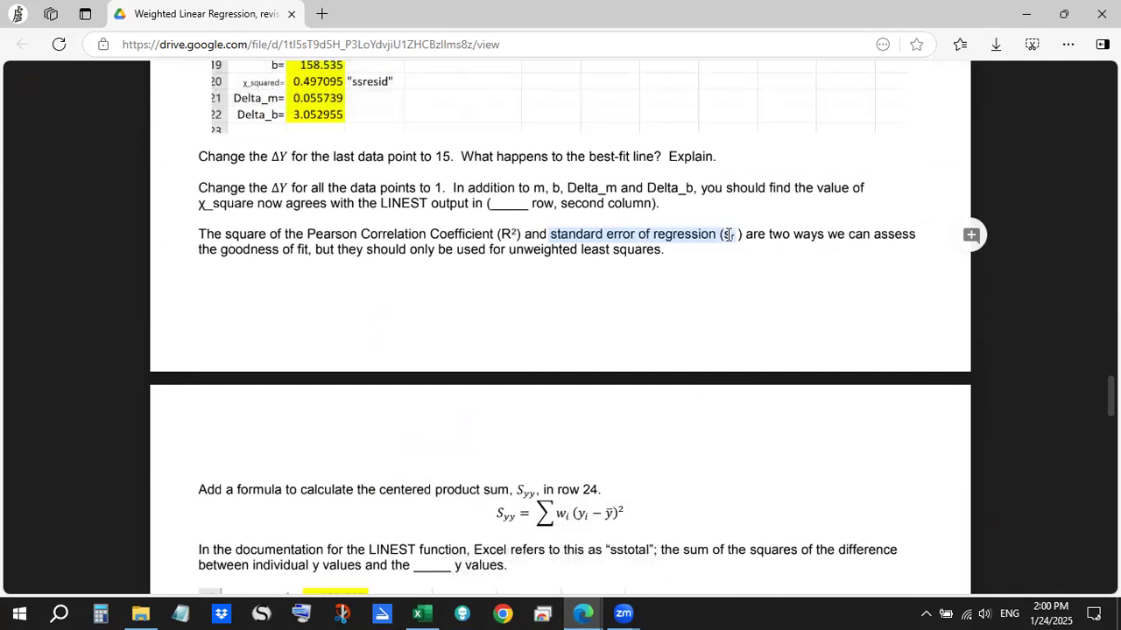
scroll(668, 300, down, 5)
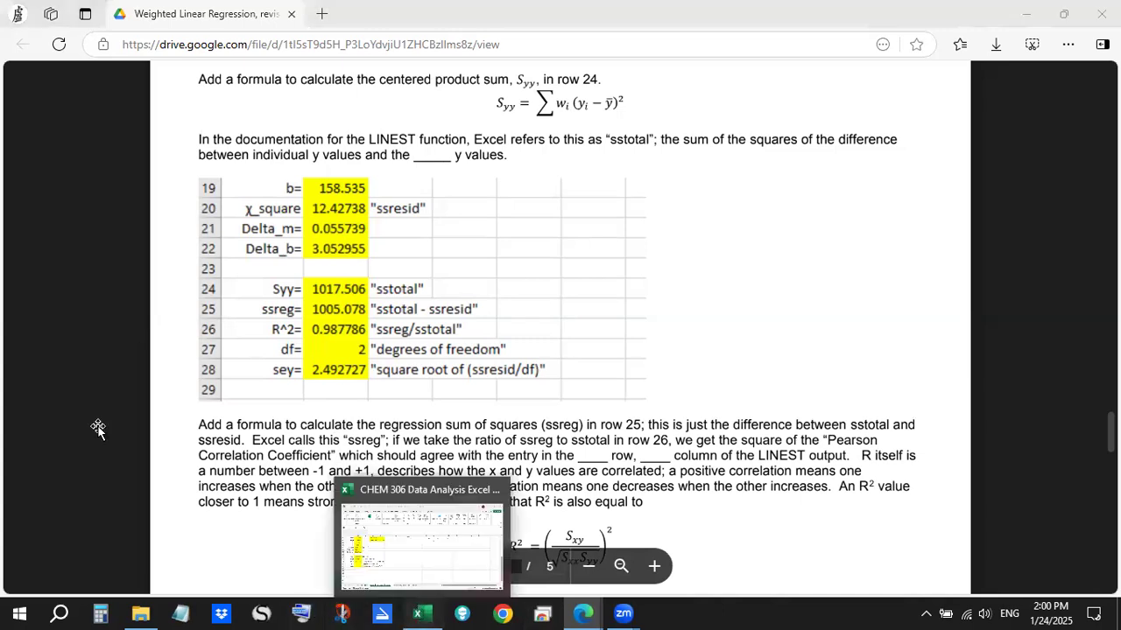
Step: Return to Excel, compare R^2 in B26 with the LINEST output entry in D15, and select the df cell B27
scroll(353, 389, up, 2)
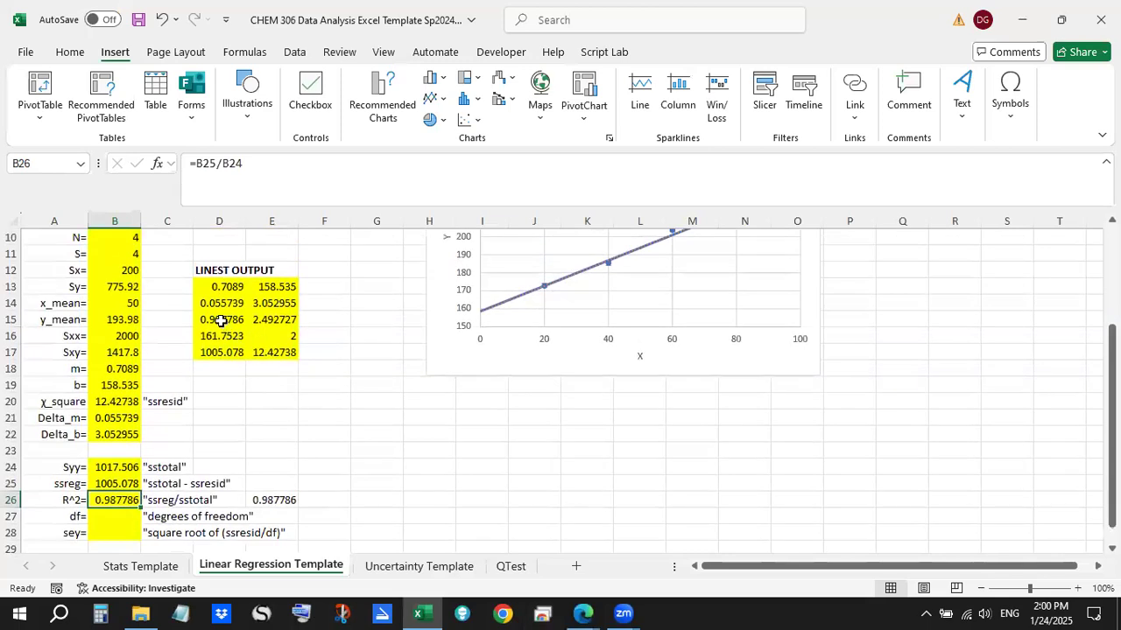
click(221, 320)
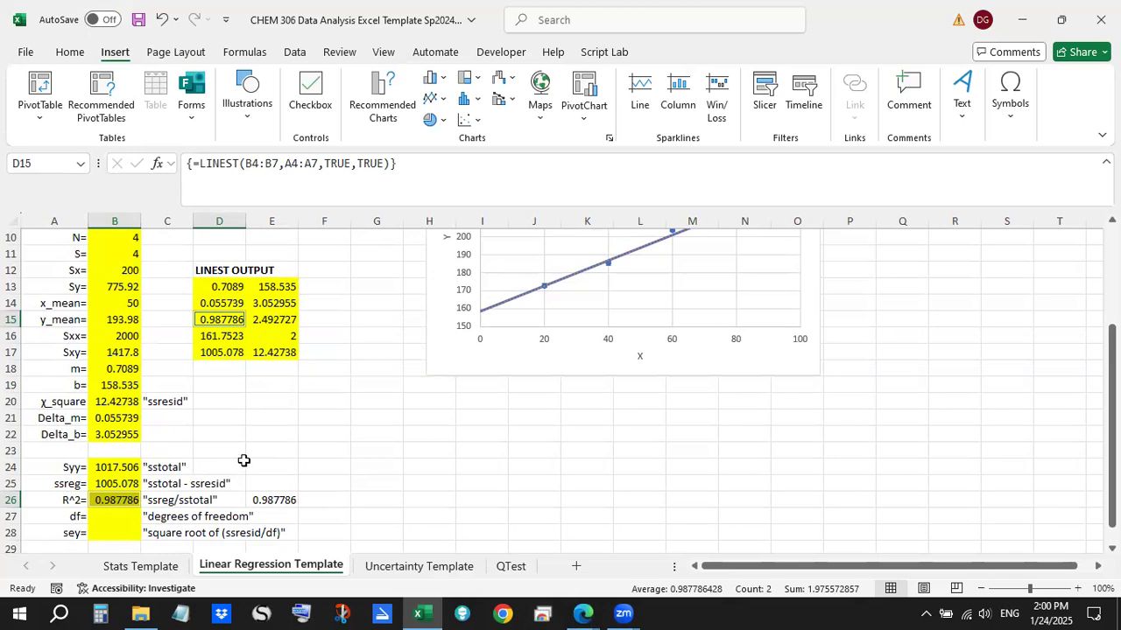
scroll(243, 461, down, 1)
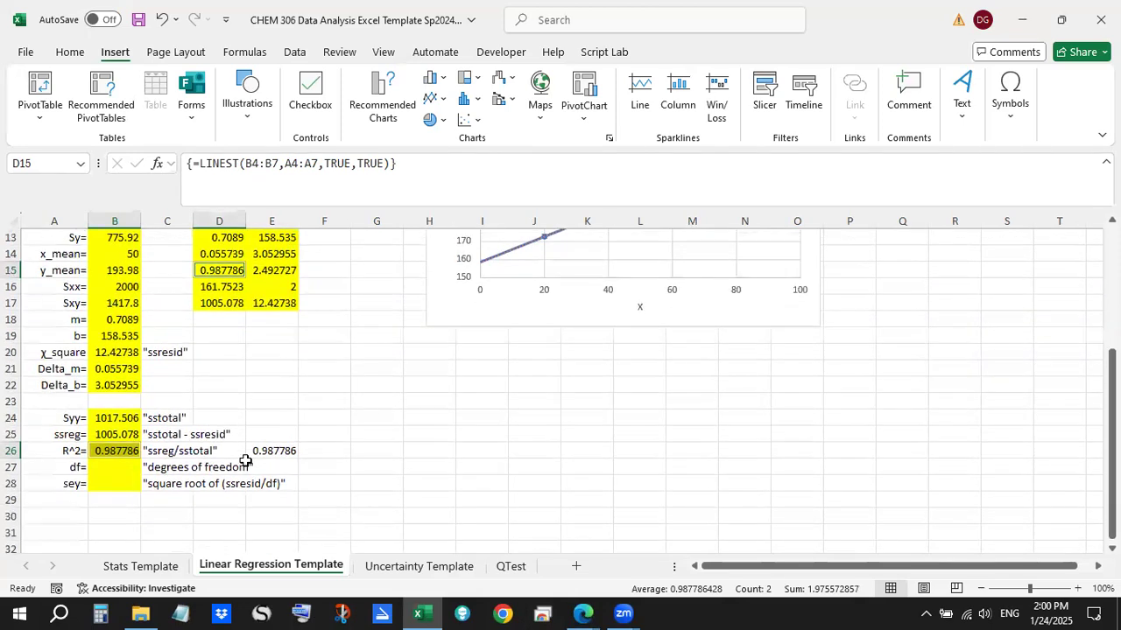
click(136, 470)
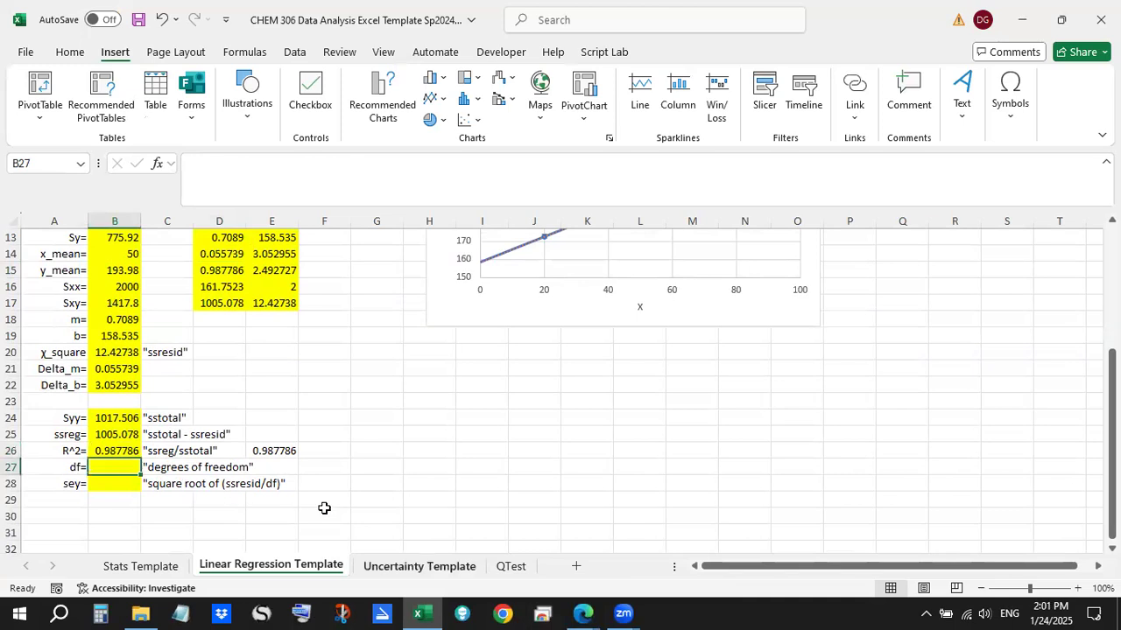
Step: Switch to the handout in Edge and review the goodness-of-fit passage and the example values for rows 24 to 28
mouse_move(584, 613)
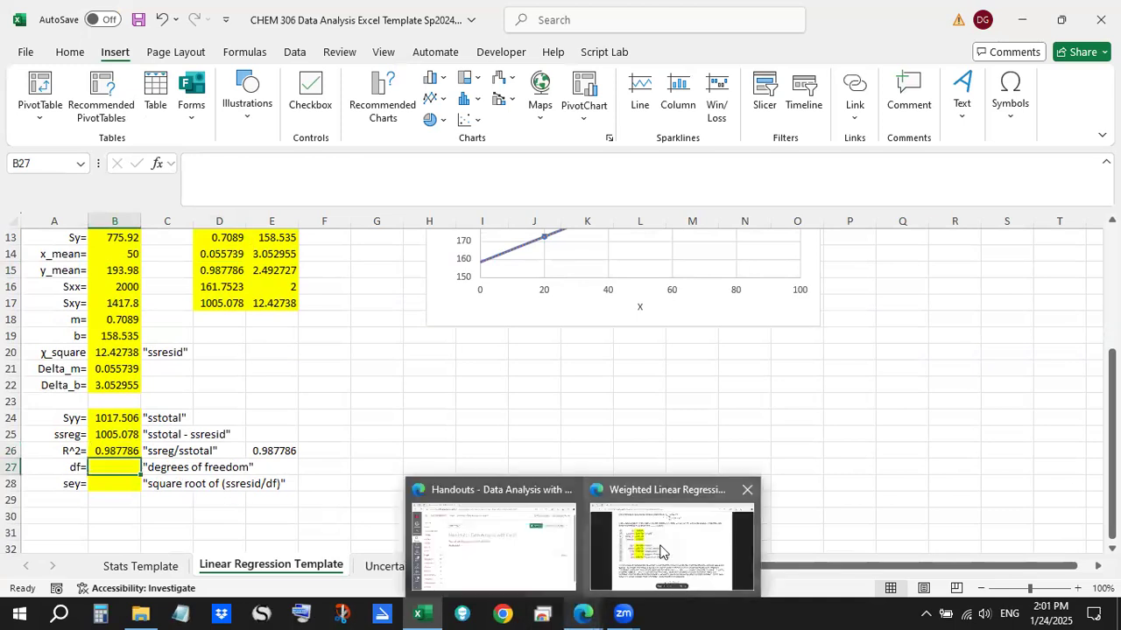
click(660, 525)
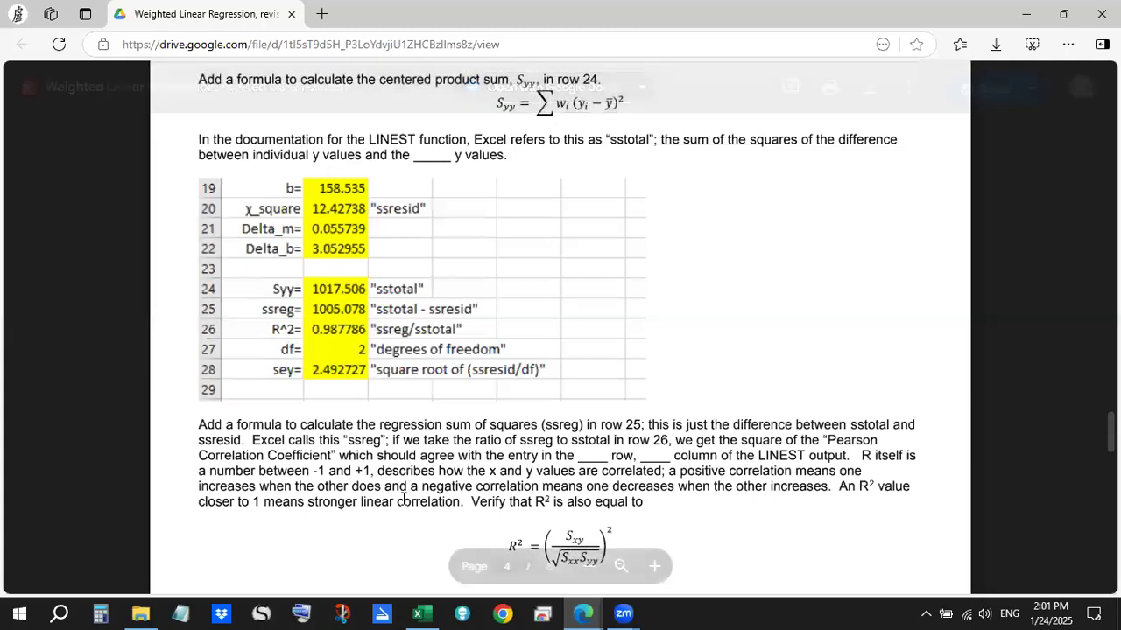
mouse_move(584, 613)
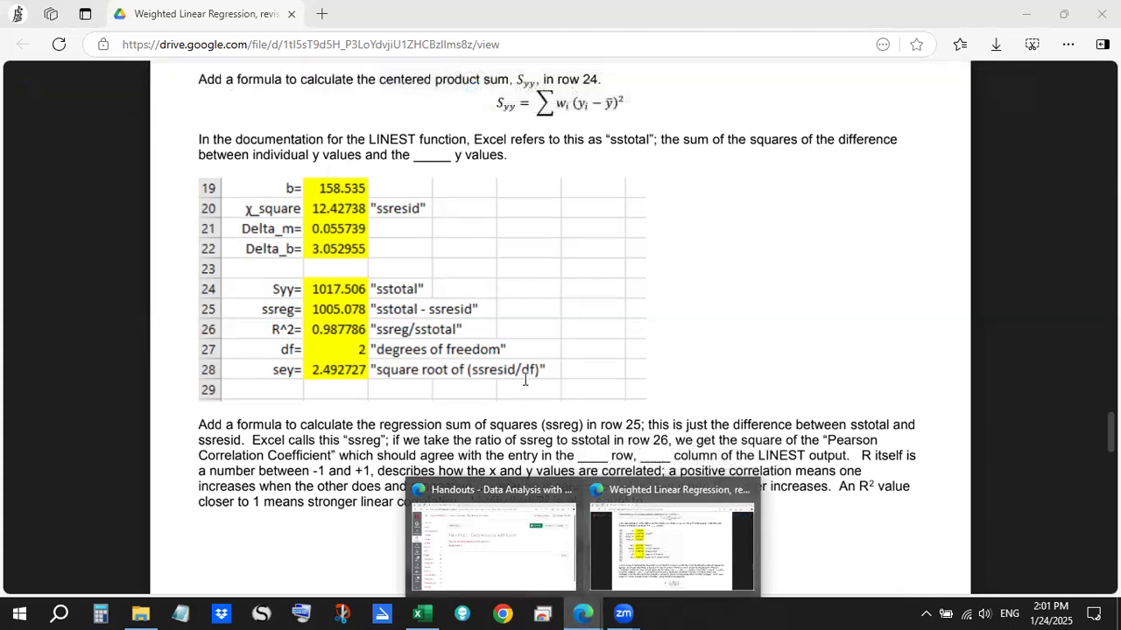
scroll(591, 359, up, 5)
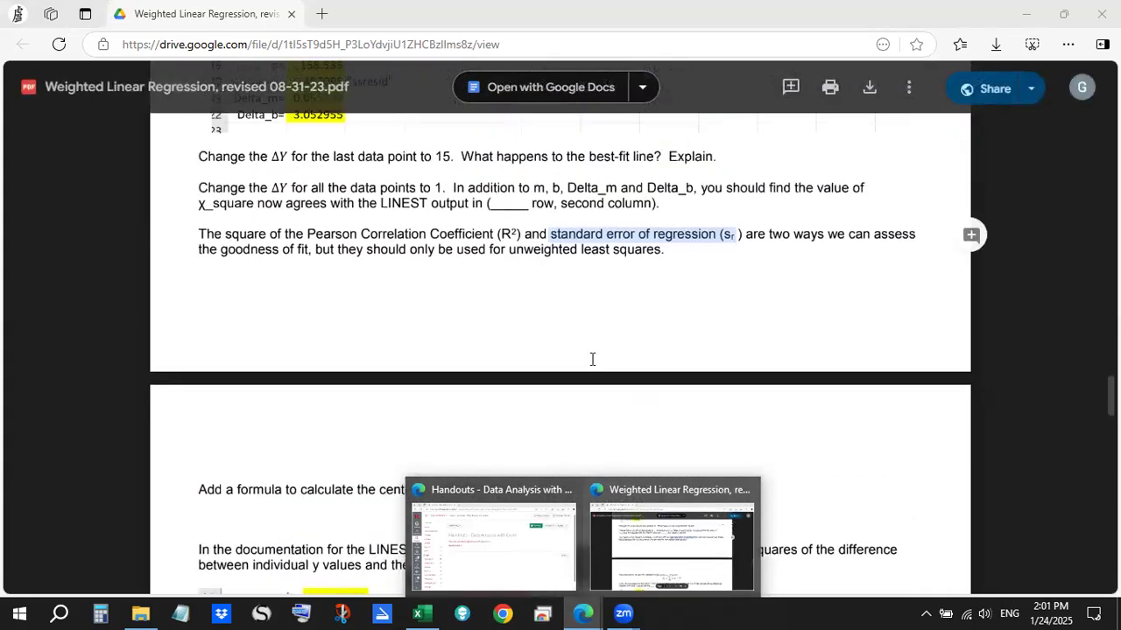
scroll(591, 359, down, 6)
scroll(587, 366, up, 6)
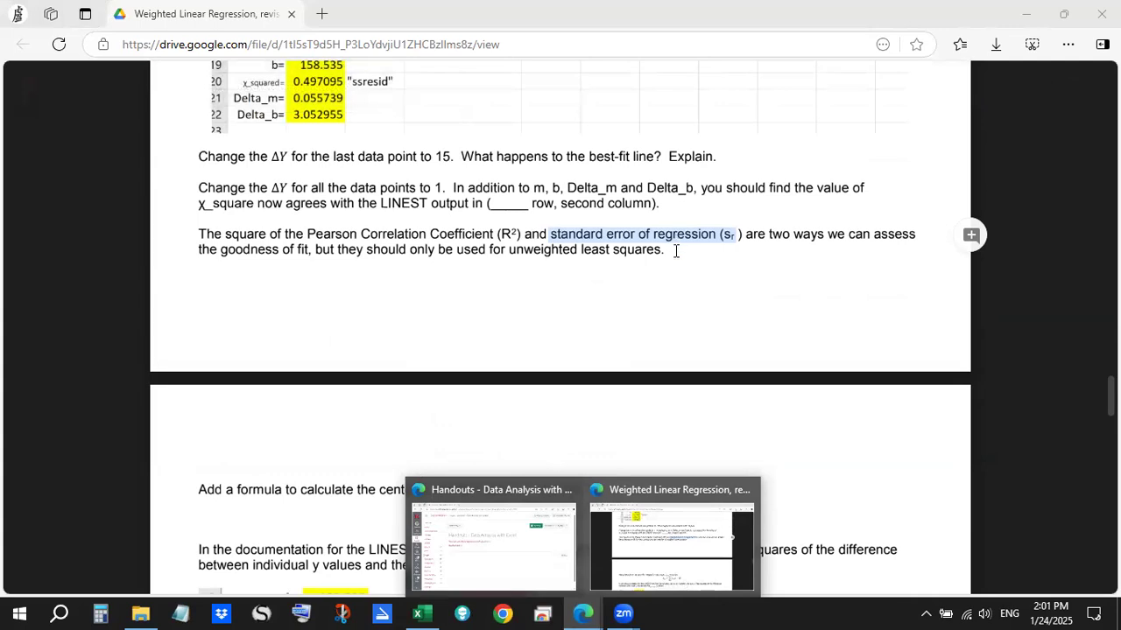
scroll(667, 265, down, 3)
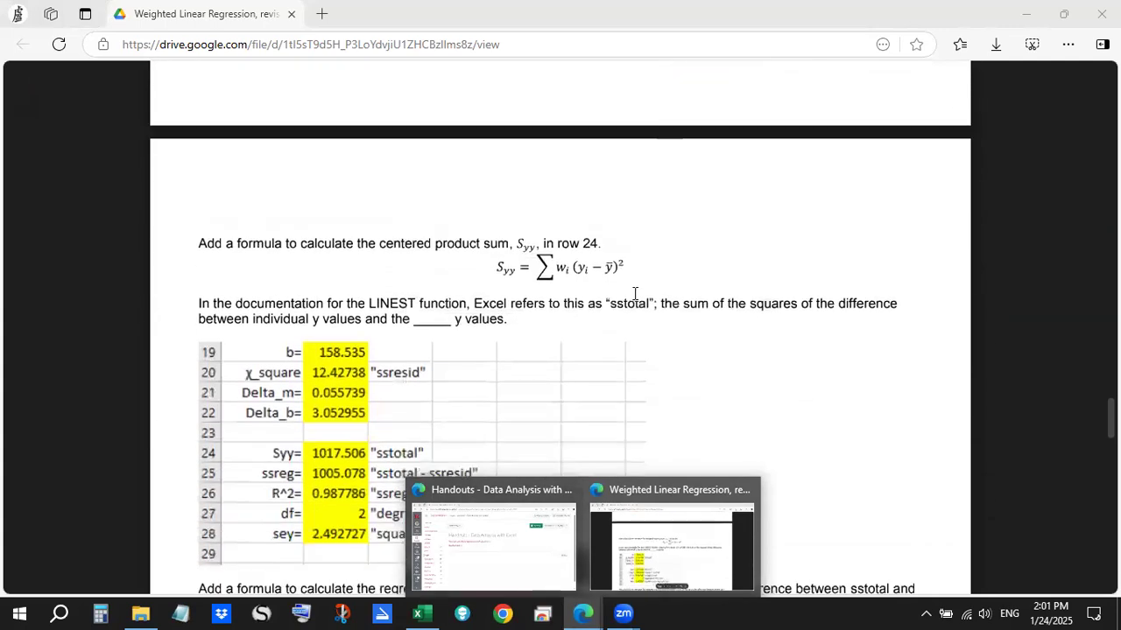
scroll(622, 301, down, 2)
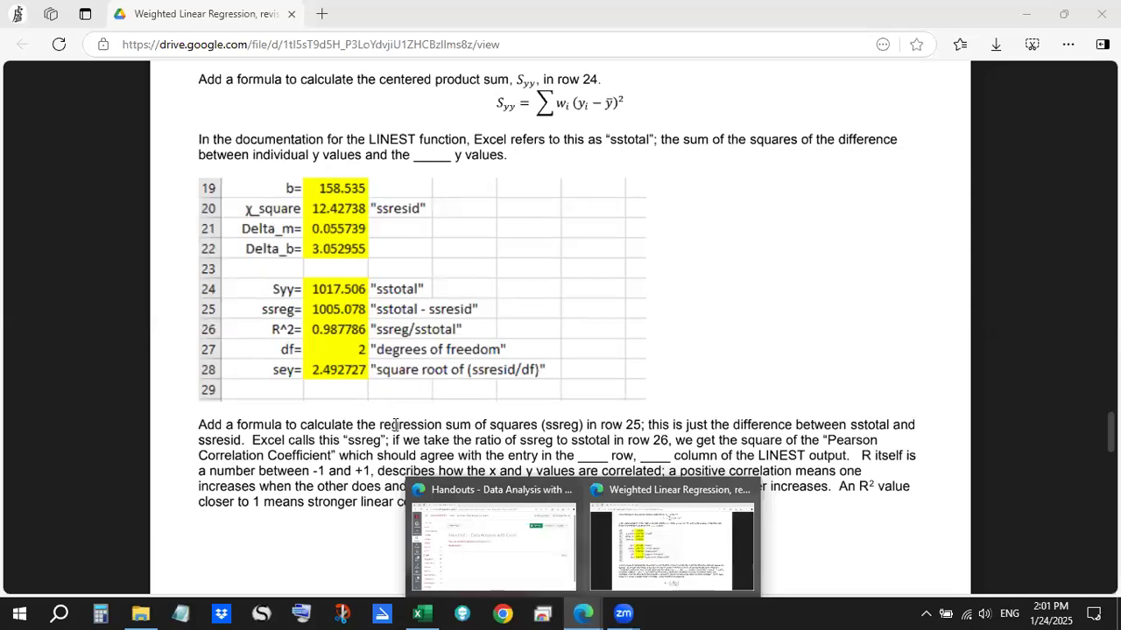
Step: Return to Excel, calculate the degrees of freedom in B27 as N minus 2 with =B10-2, and check the formula's reference
click(425, 613)
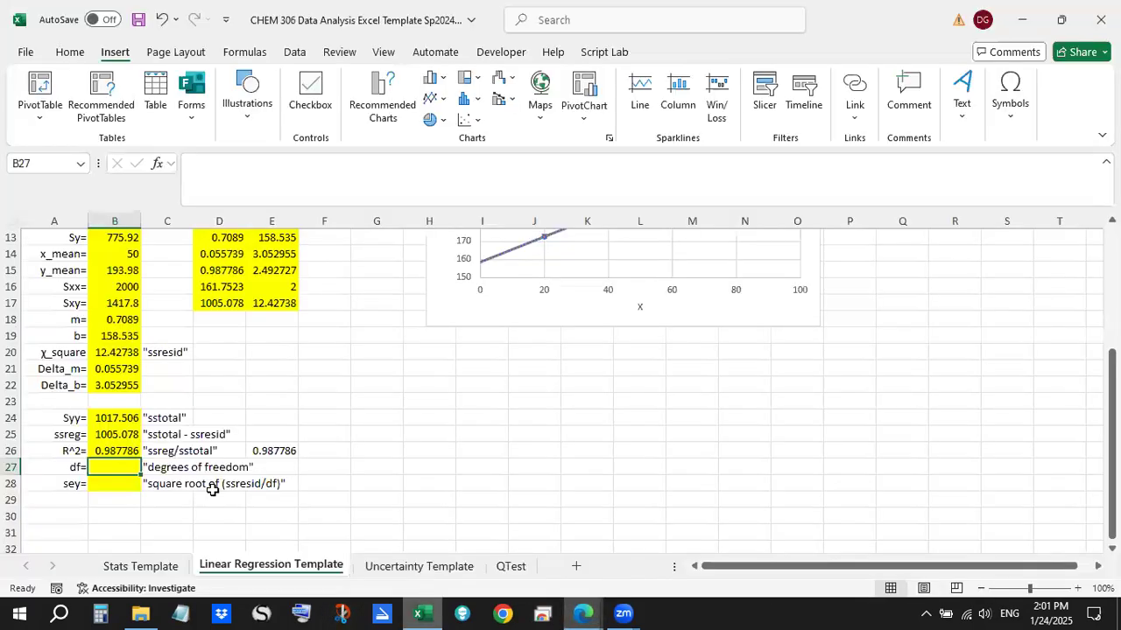
text(=)
scroll(123, 280, up, 2)
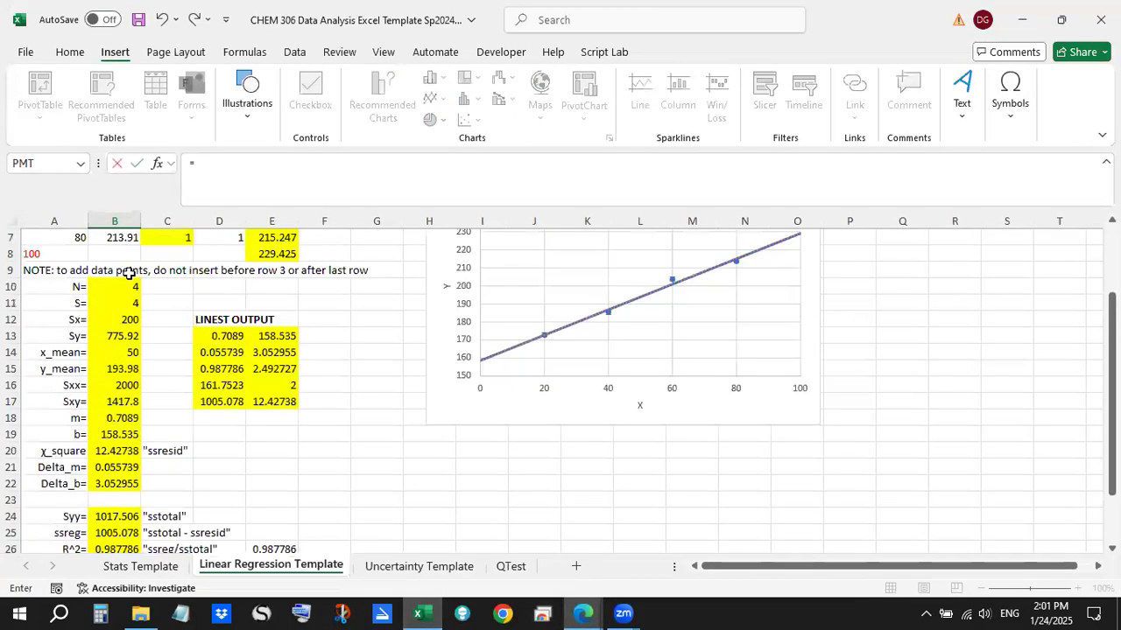
click(124, 282)
text(-2)
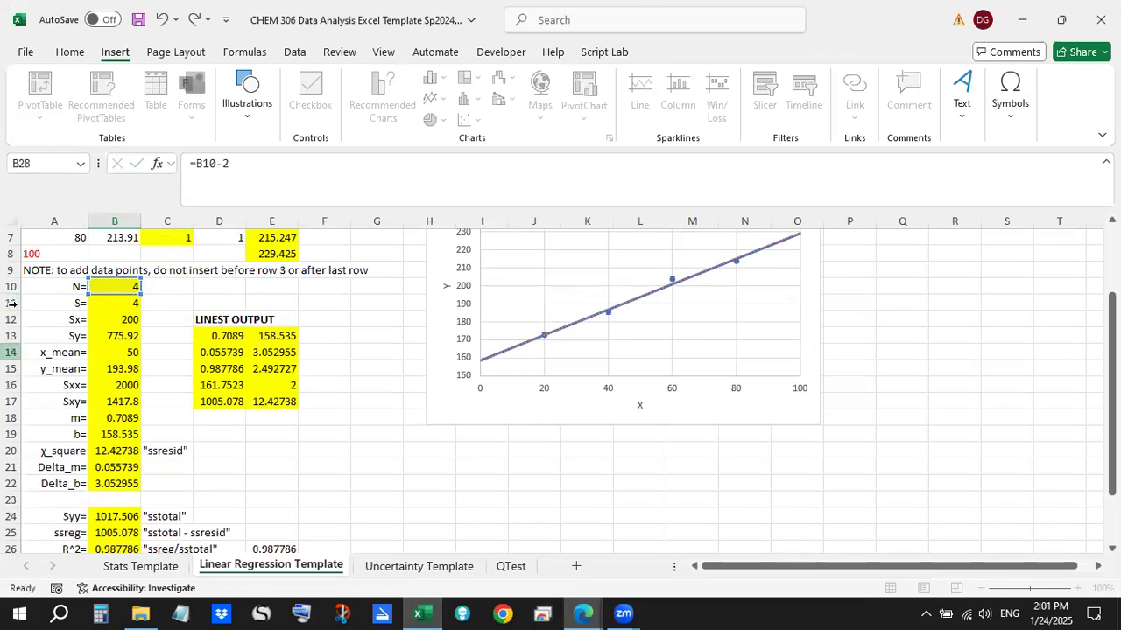
key(Return)
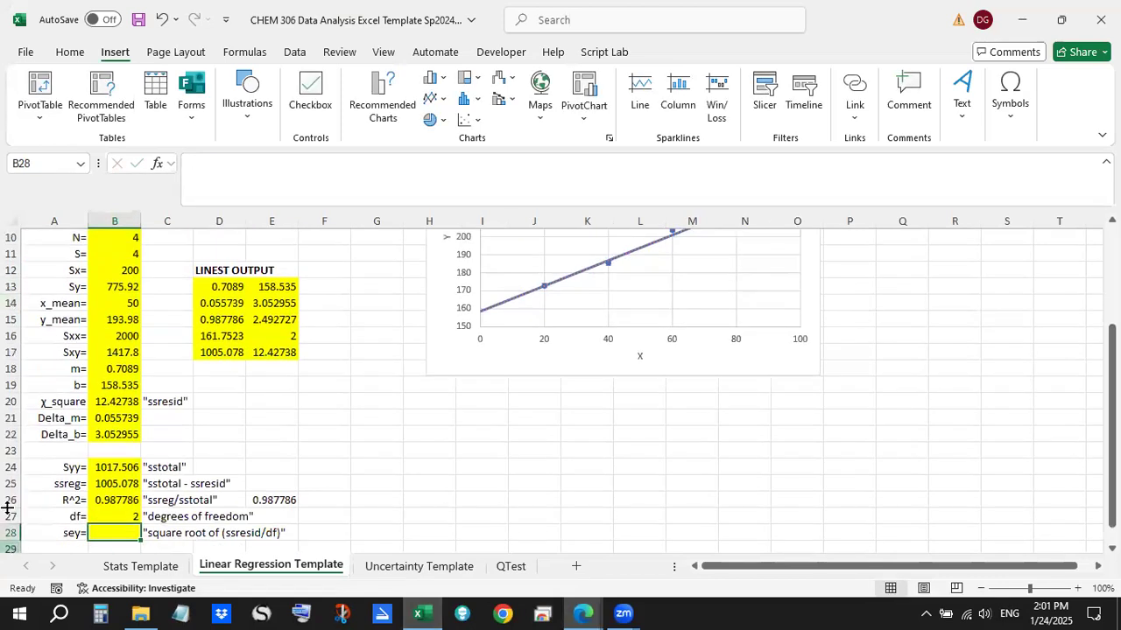
key(Up)
key(F2)
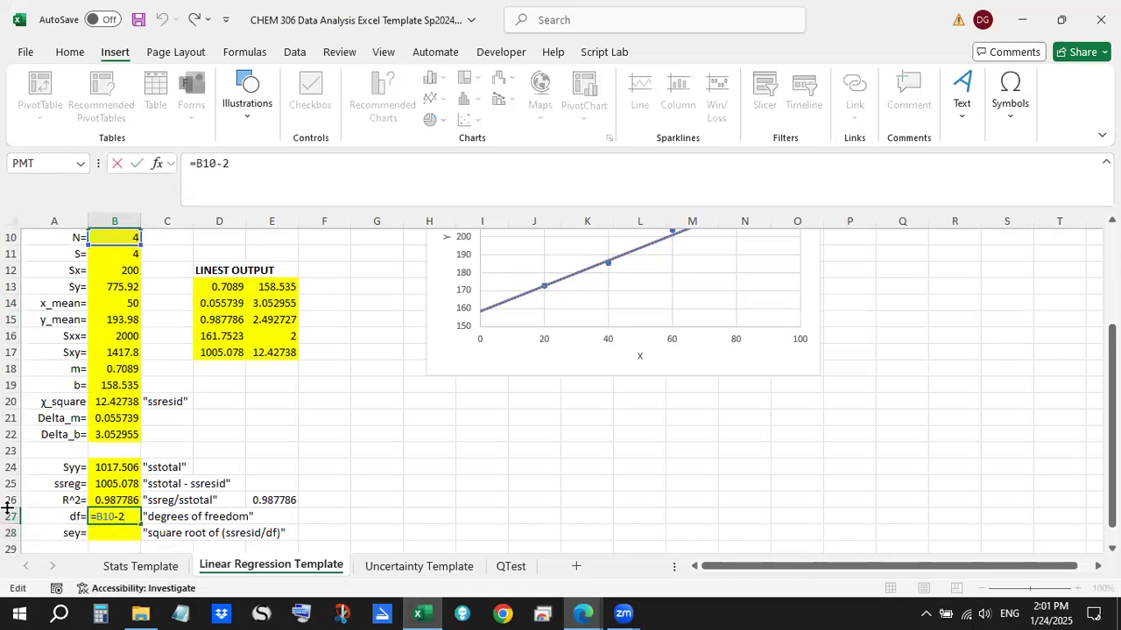
key(Return)
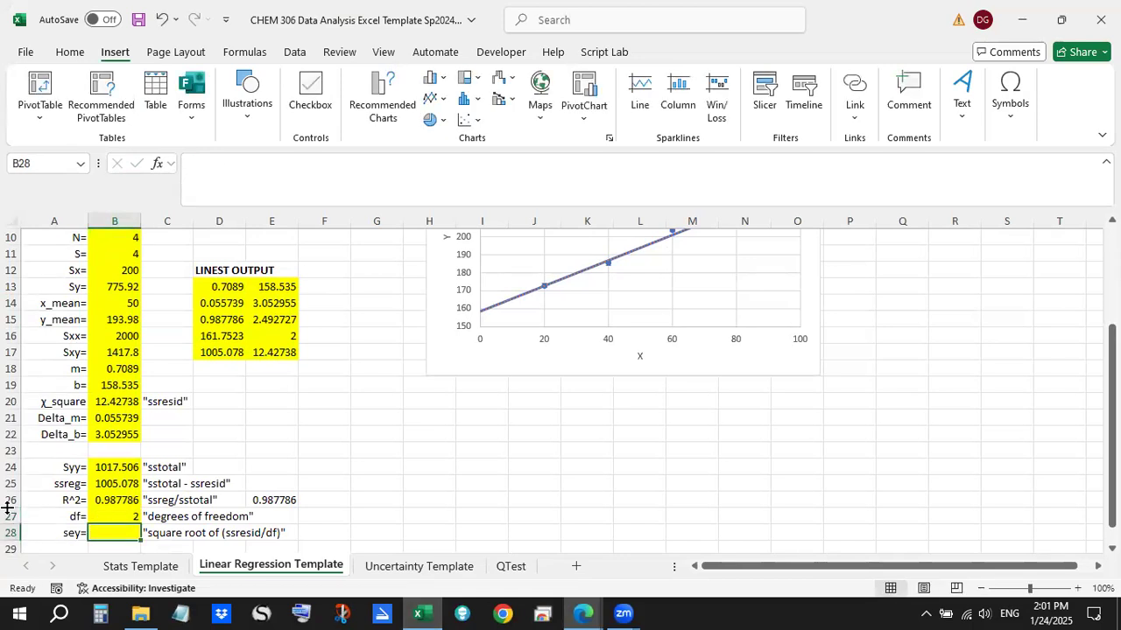
Step: Calculate sey in B28 as the square root of ssresid divided by df with =SQRT(B20/B27)
text(=sqrt()
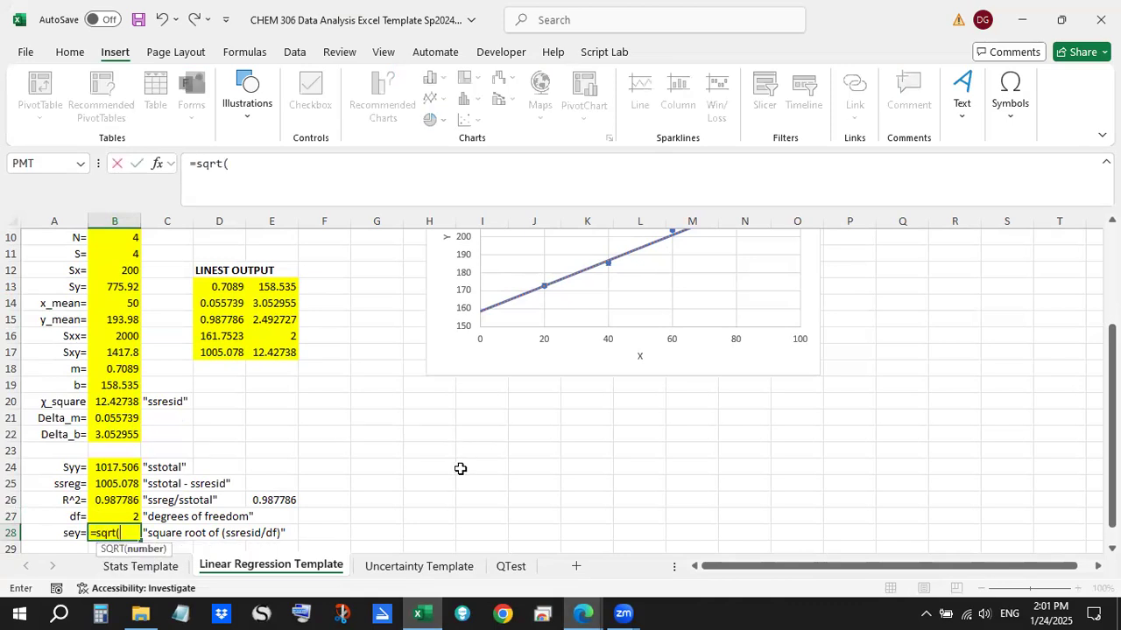
scroll(455, 464, down, 1)
scroll(447, 461, down, 1)
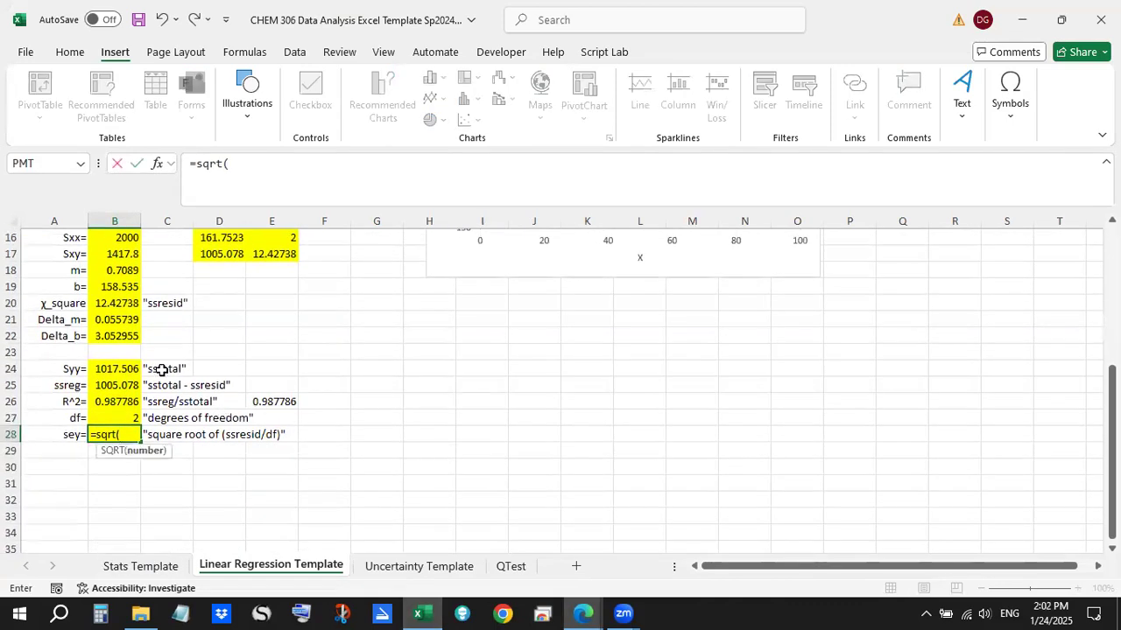
click(126, 304)
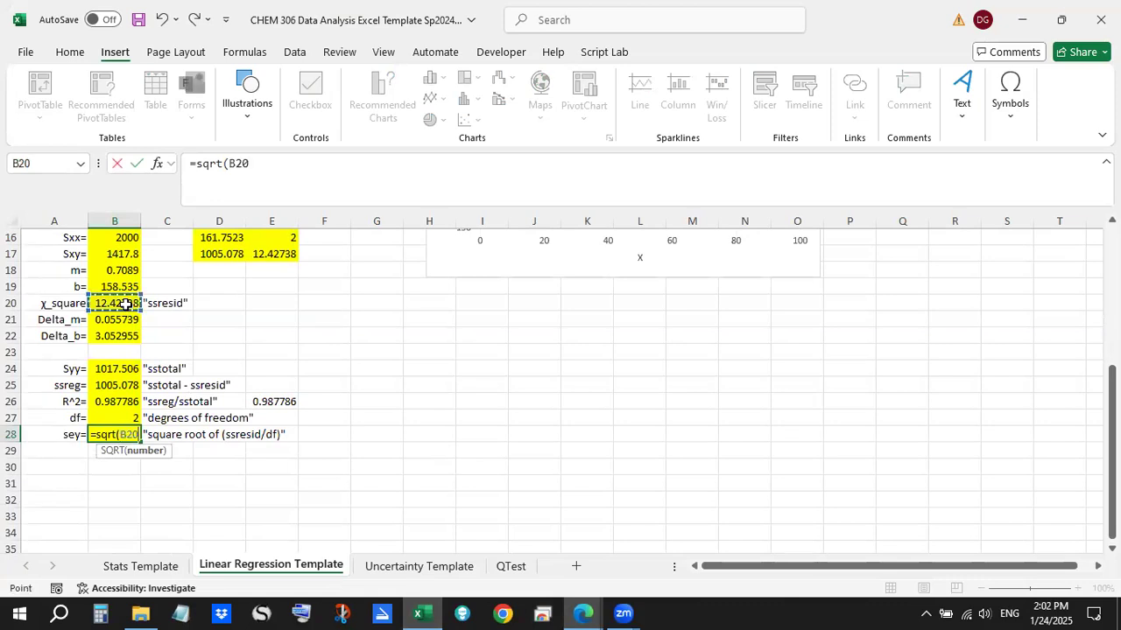
text(/)
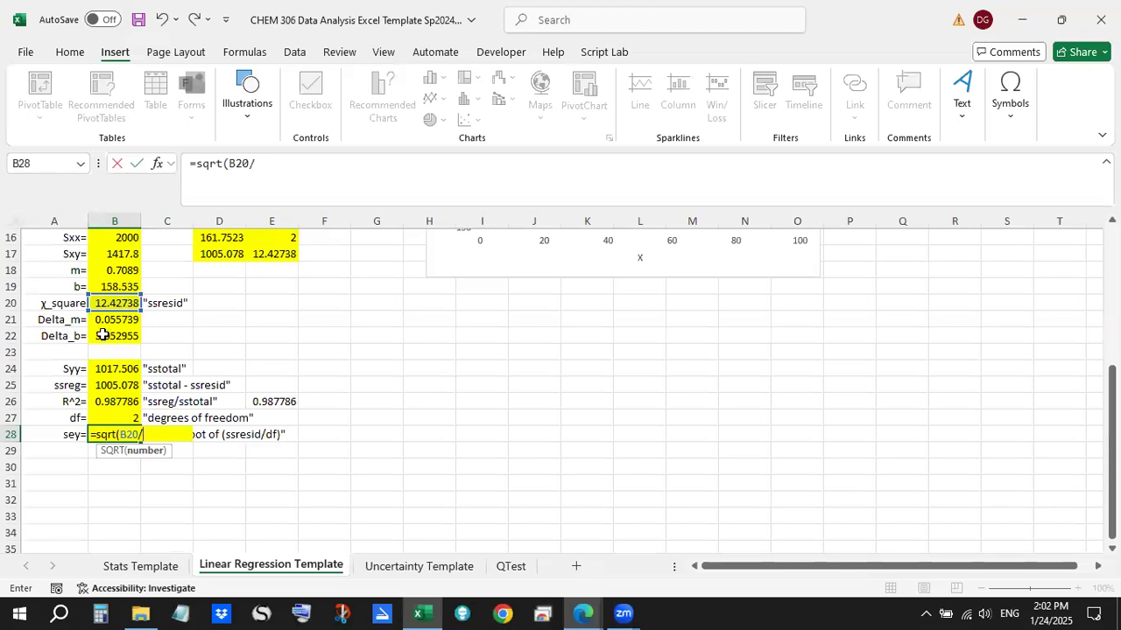
click(126, 418)
text())
key(Return)
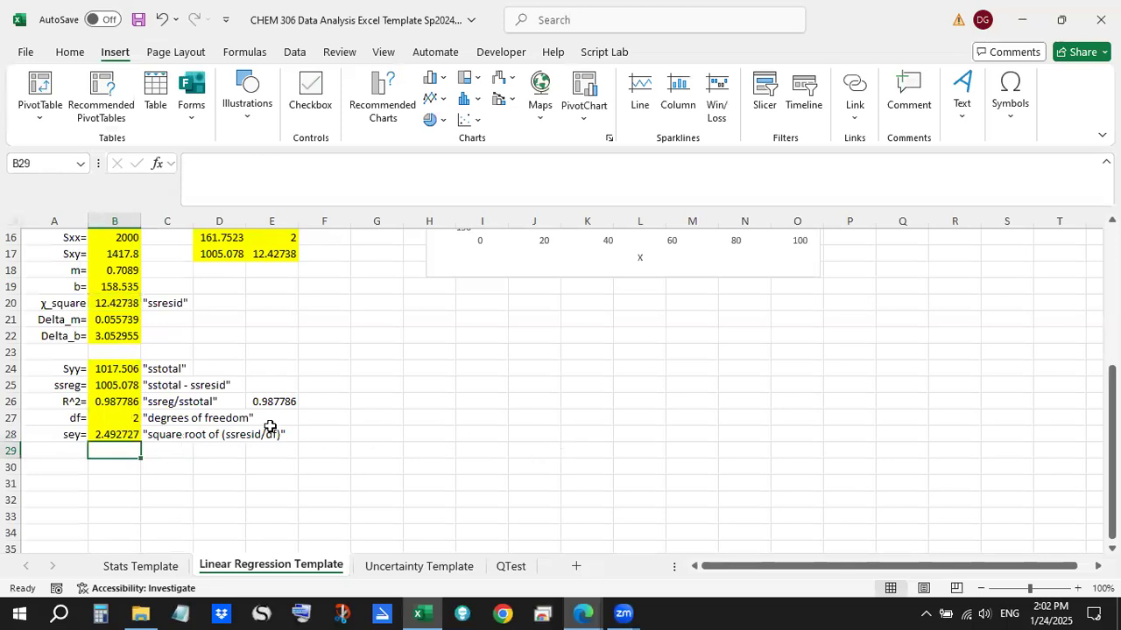
Step: Compare sey in B28 with the LINEST output entry in E15 by selecting both cells
scroll(262, 416, up, 1)
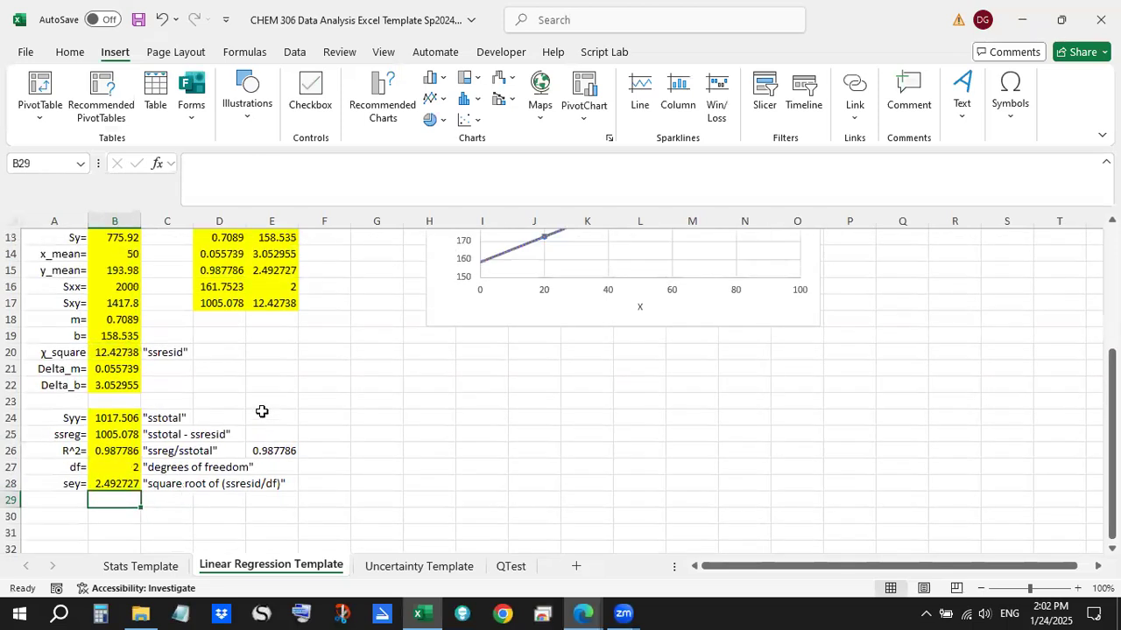
click(277, 276)
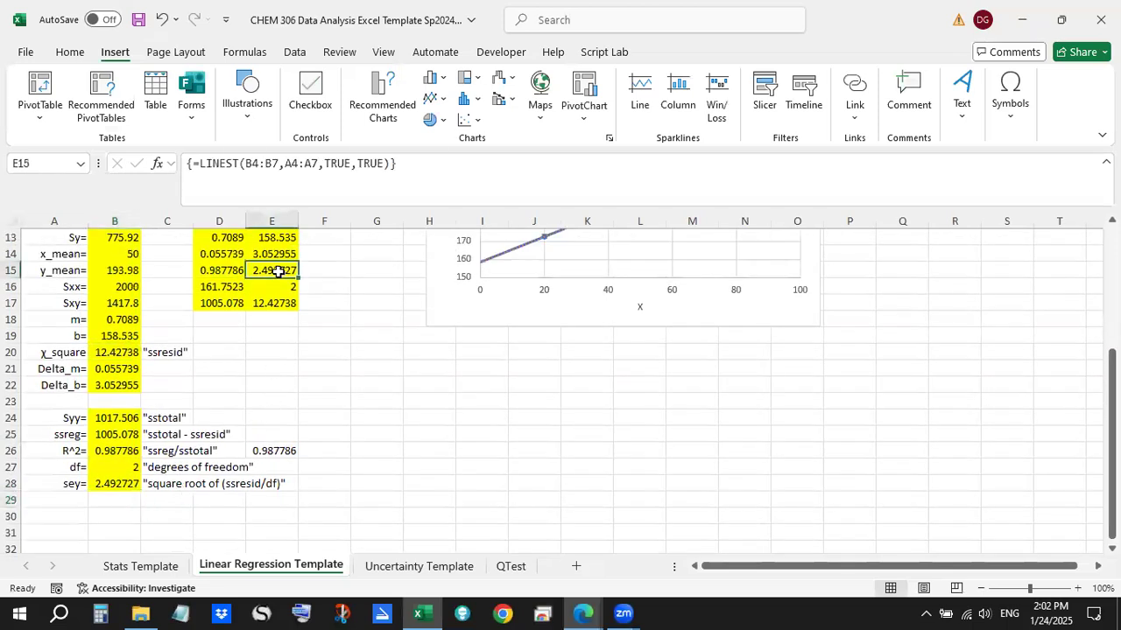
ctrl+click(107, 482)
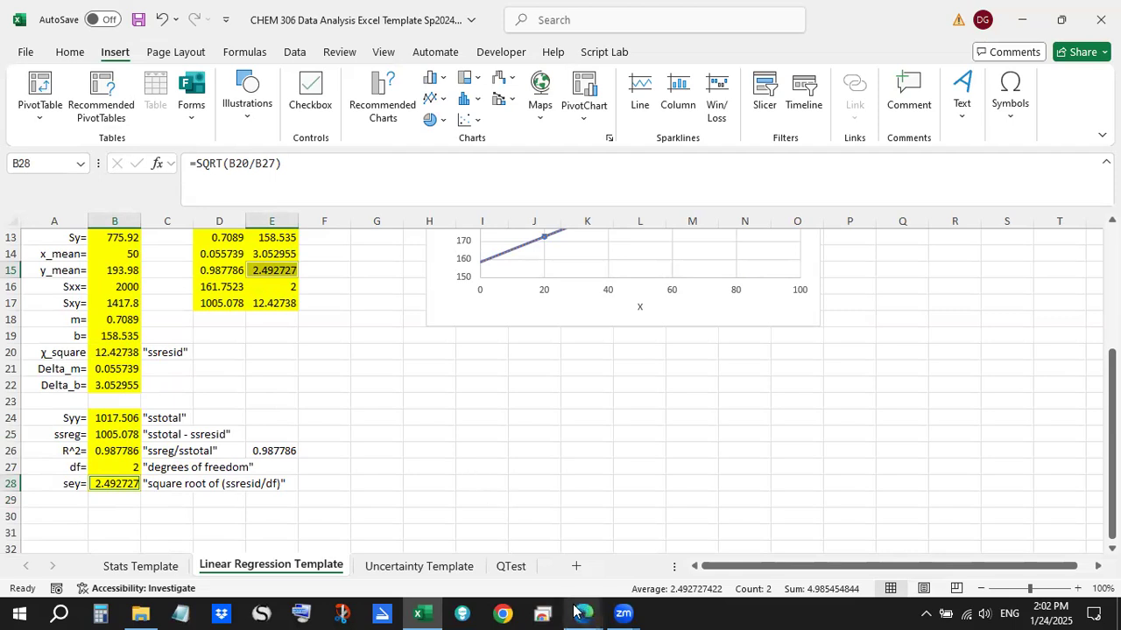
Step: Switch to the handout in Edge and highlight "standard error for the y estimate" in the paragraph explaining sey in row 28
mouse_move(578, 611)
click(623, 490)
scroll(620, 464, up, 8)
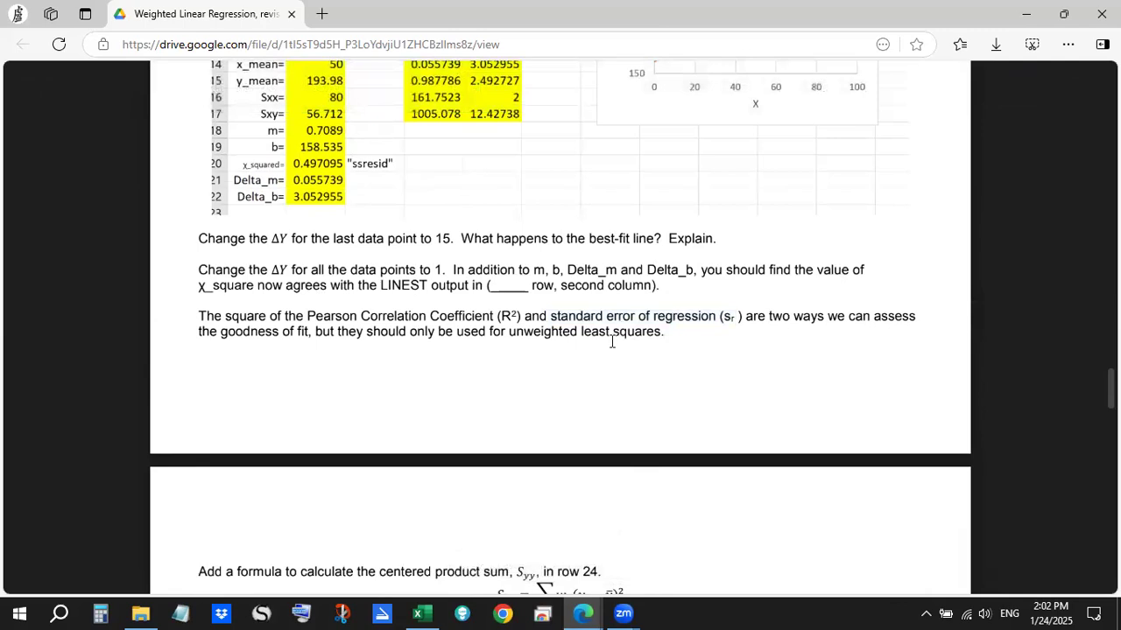
scroll(612, 342, down, 10)
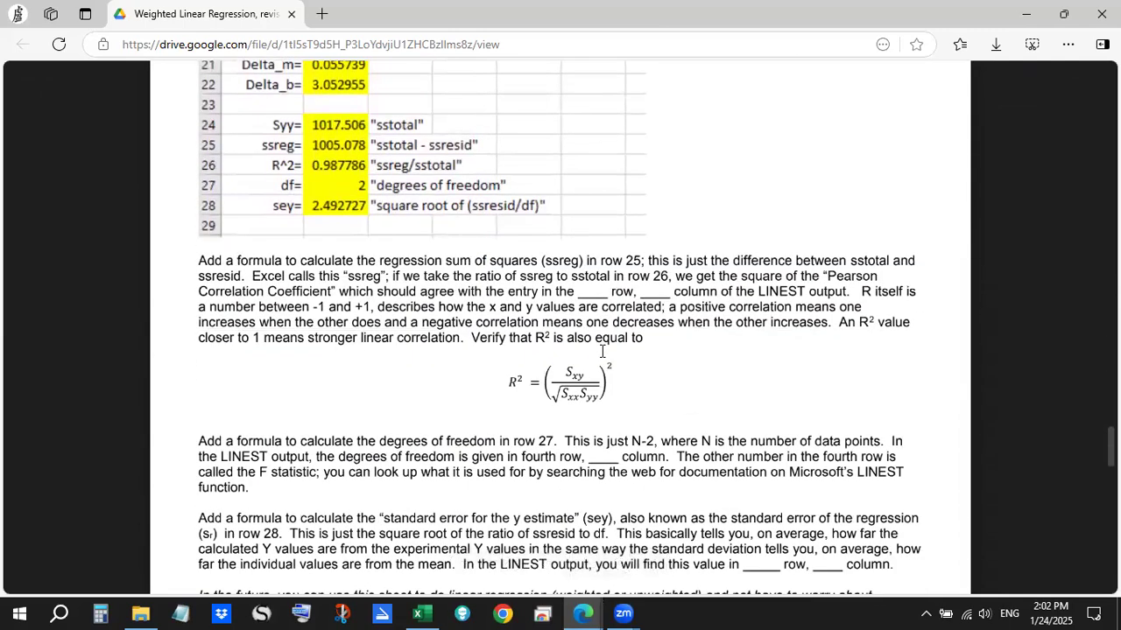
scroll(601, 351, down, 2)
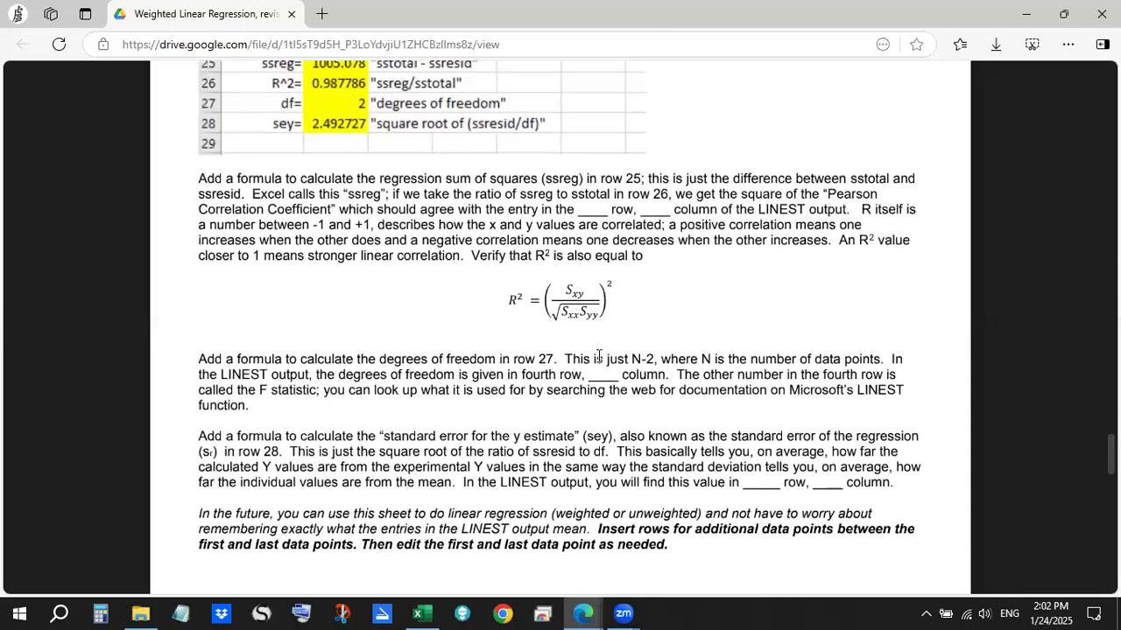
scroll(598, 356, down, 2)
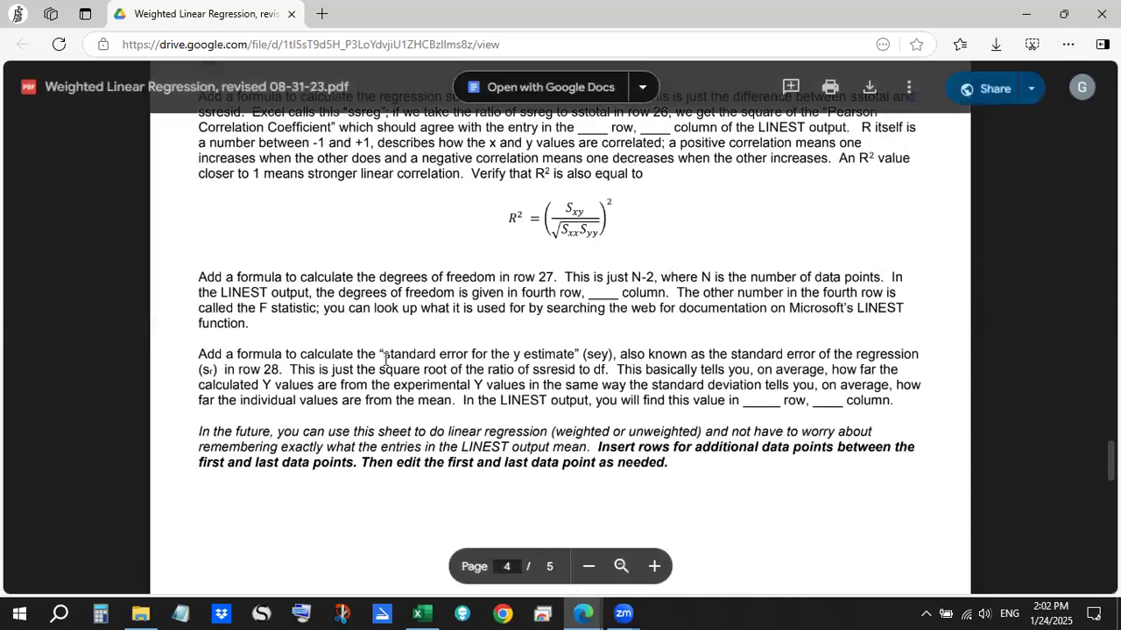
drag(397, 359, 540, 353)
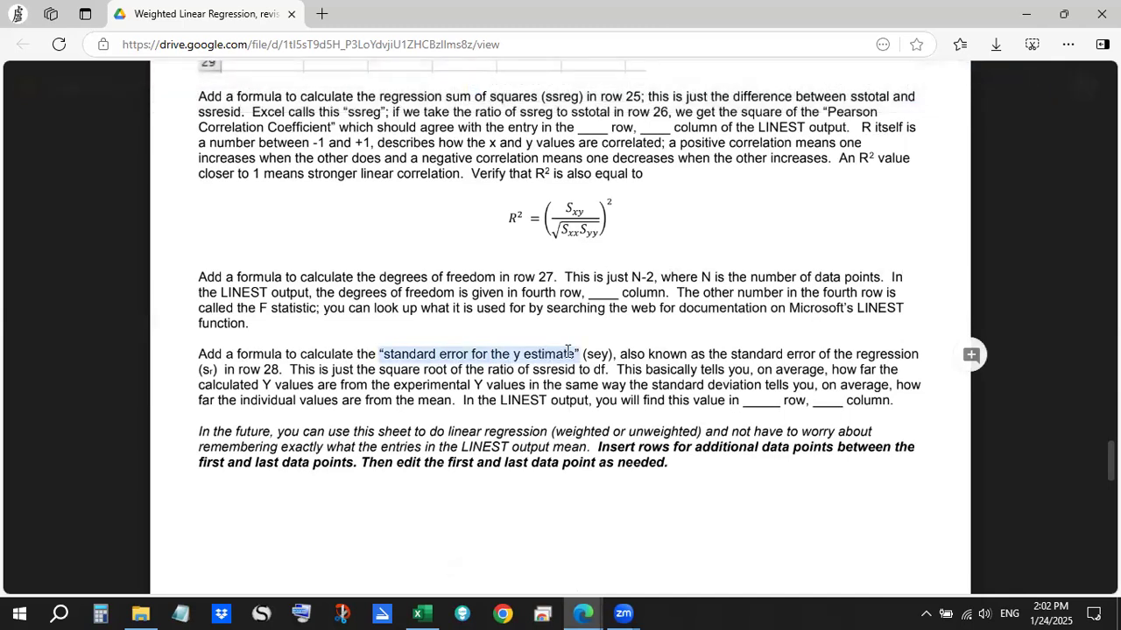
Step: Read the handout paragraph on sey, highlighting its abbreviation, its alternative name standard error of the regression, and the ratio of ssresid to df
drag(600, 354, 606, 353)
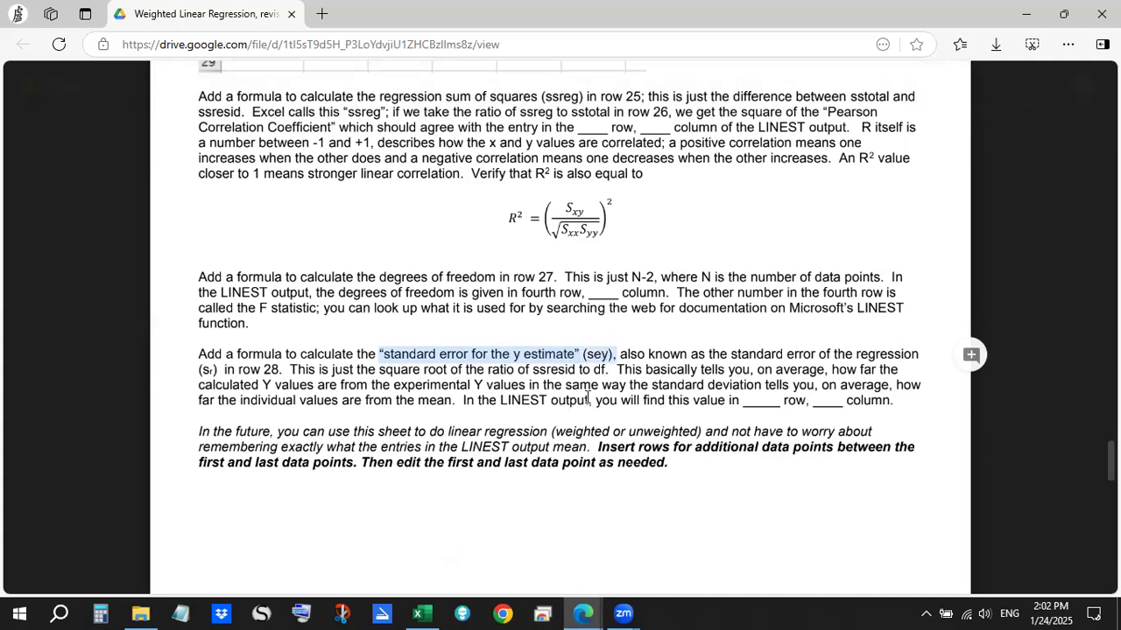
drag(733, 354, 232, 370)
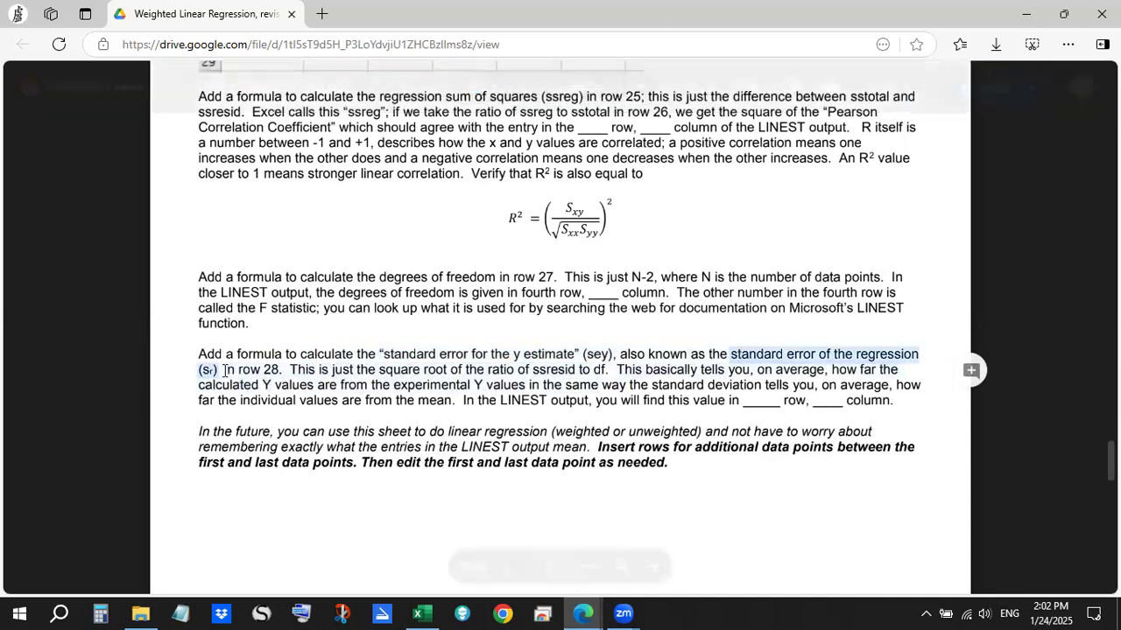
click(334, 375)
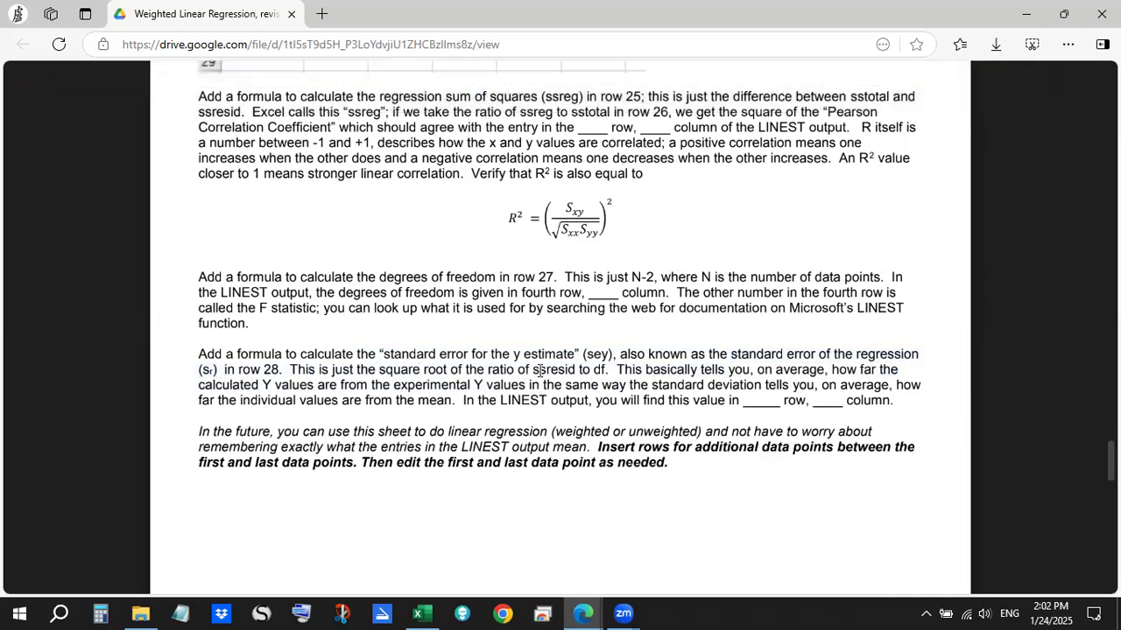
drag(540, 370, 617, 366)
double_click(668, 370)
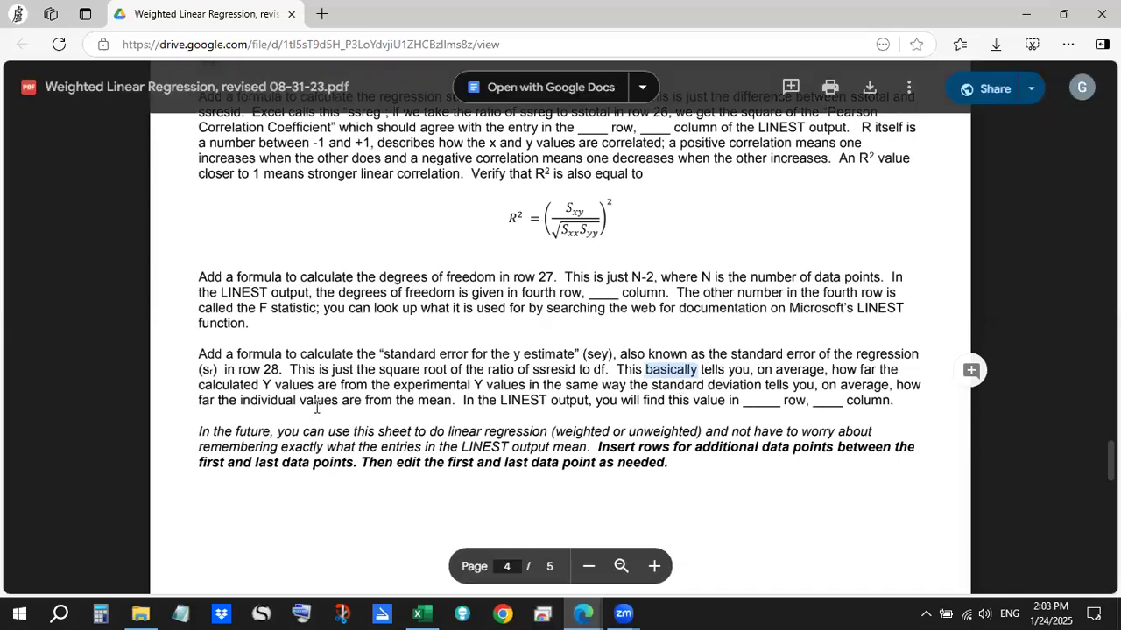
scroll(370, 399, down, 1)
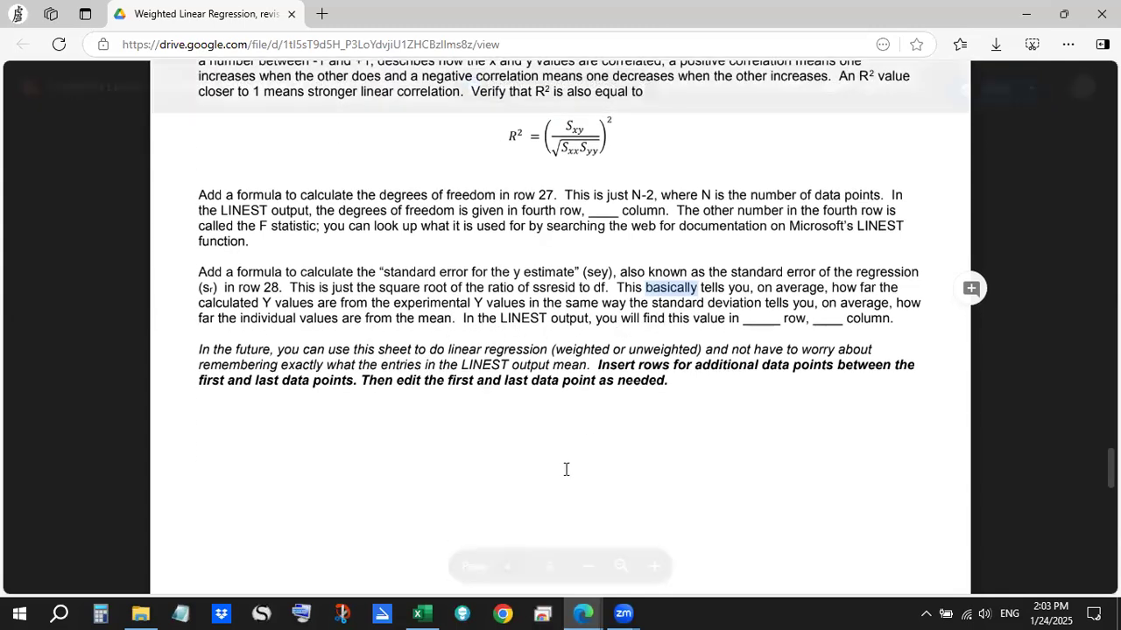
Step: Return to Excel and examine the LINEST output entries in E15, D15, E17 and E16 against the calculated statistics
click(418, 613)
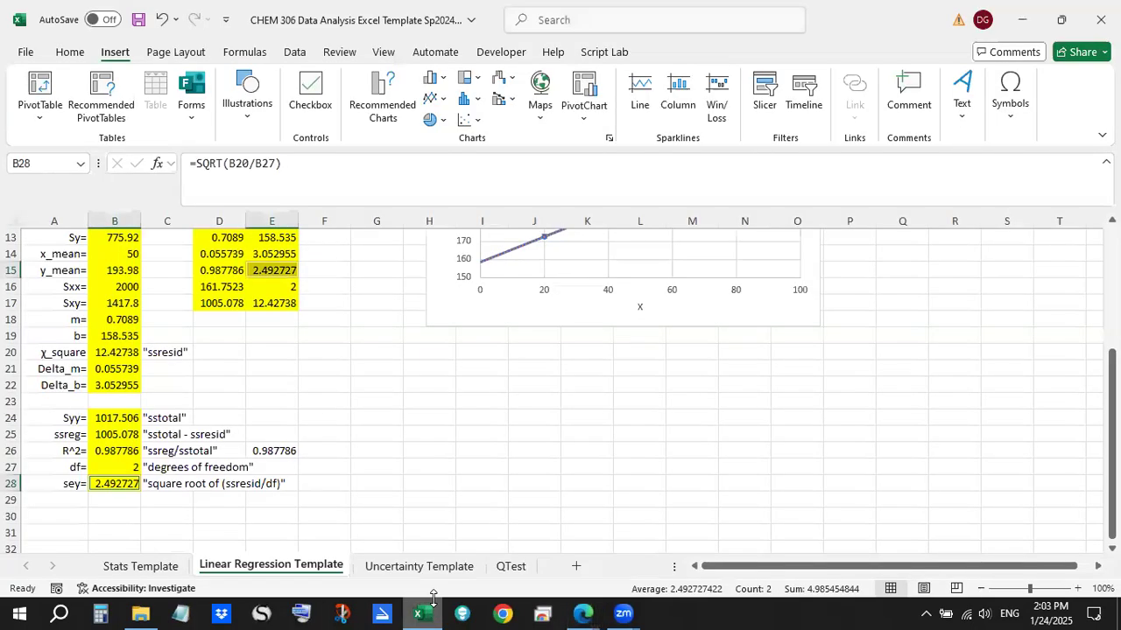
click(274, 271)
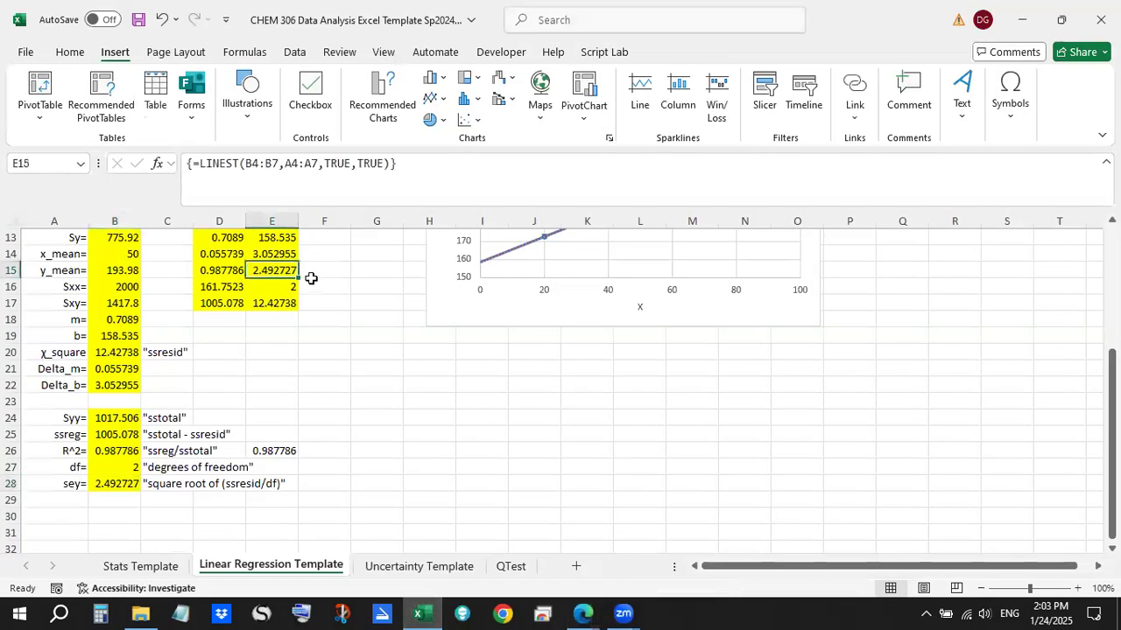
scroll(306, 276, up, 1)
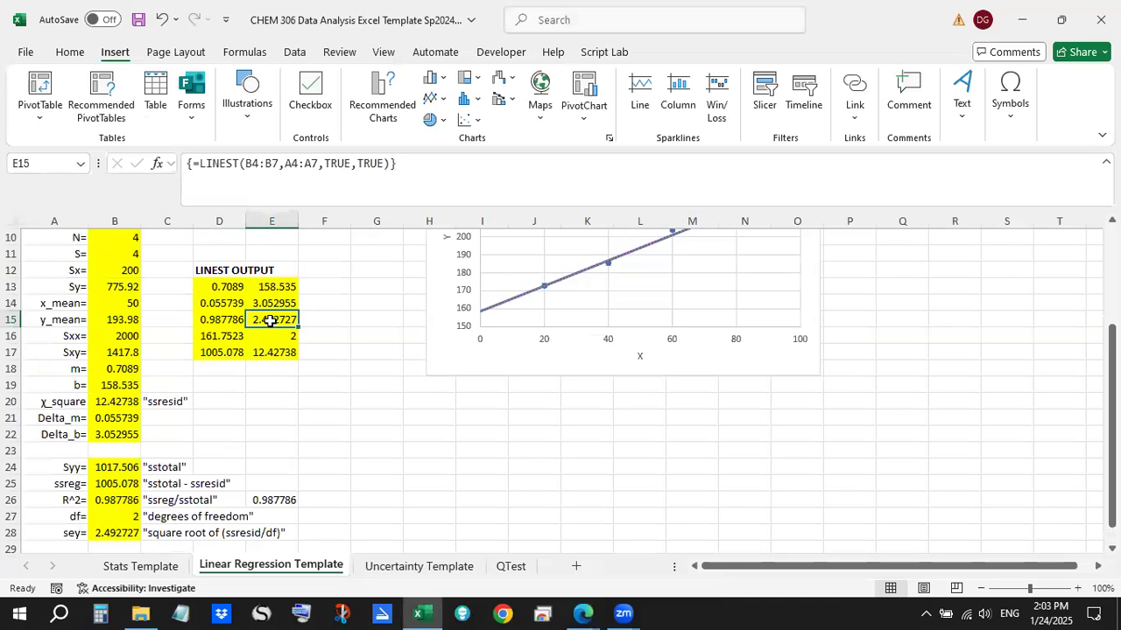
click(232, 323)
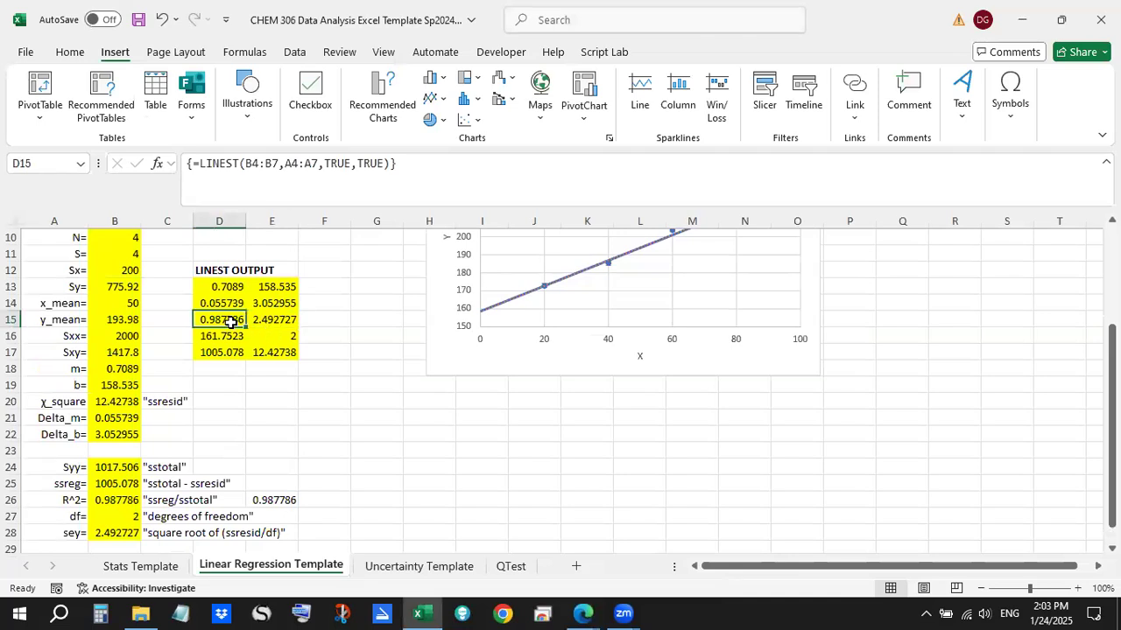
click(287, 320)
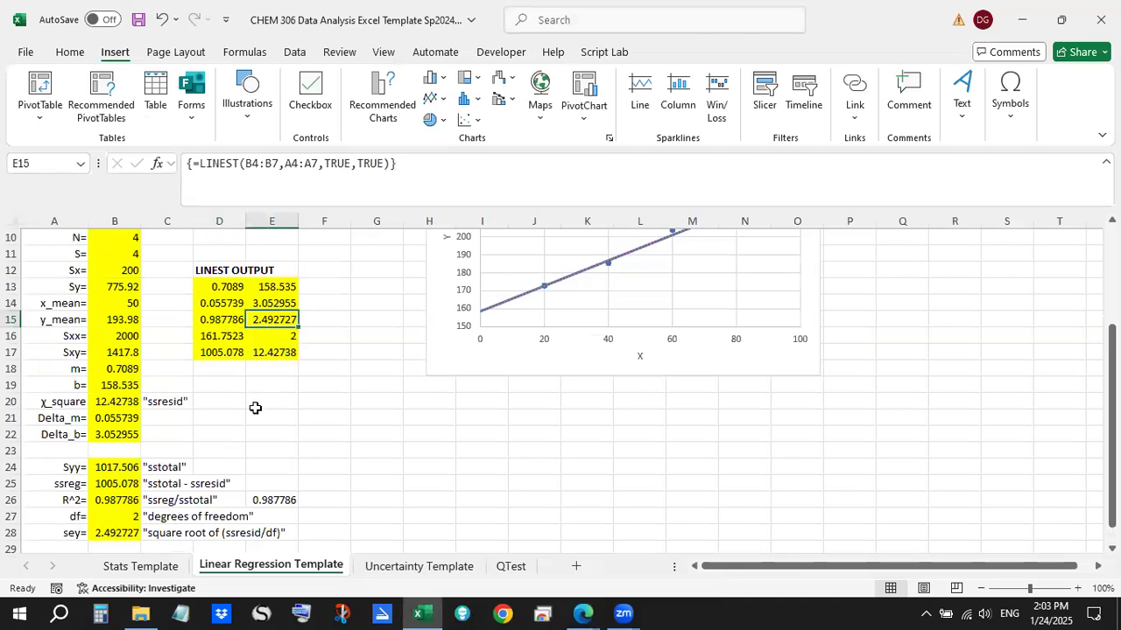
click(269, 353)
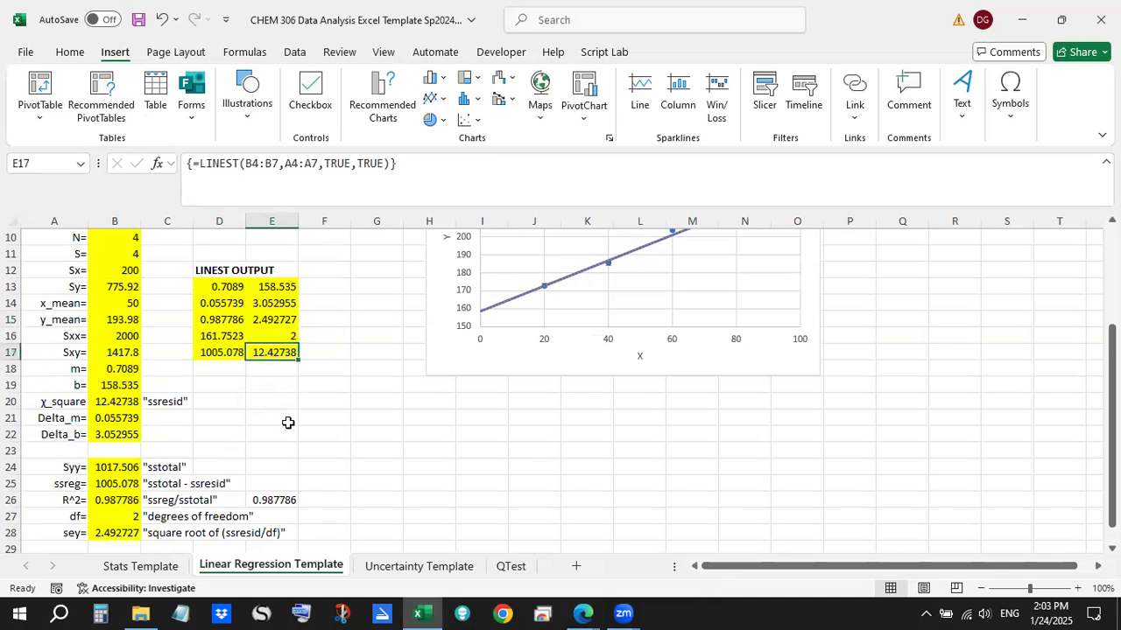
click(287, 334)
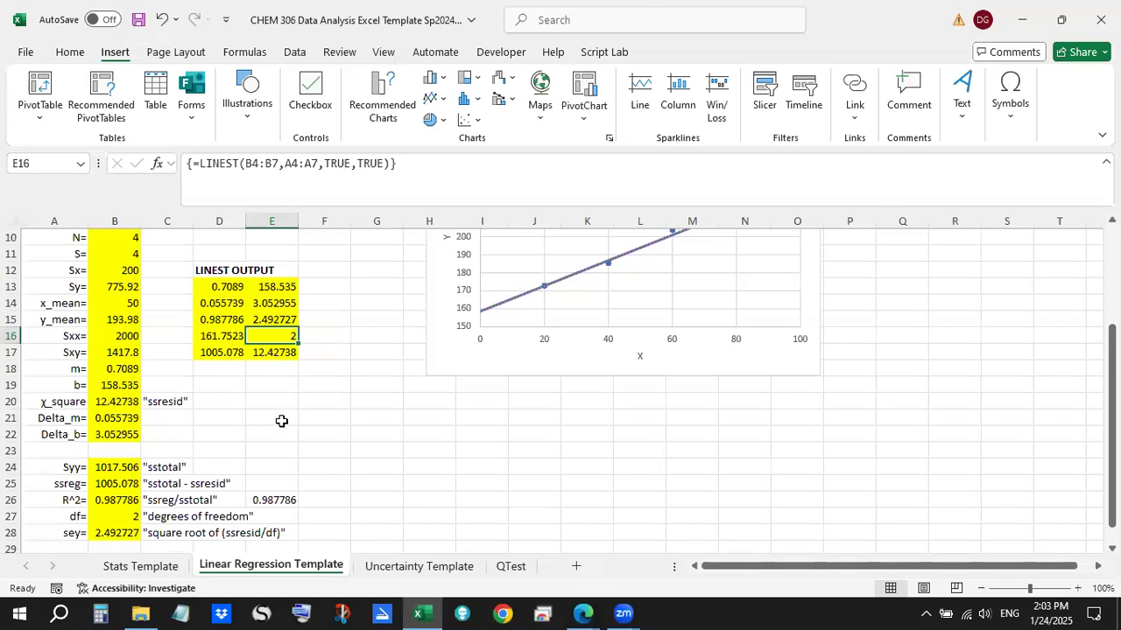
scroll(281, 422, down, 2)
scroll(315, 485, up, 1)
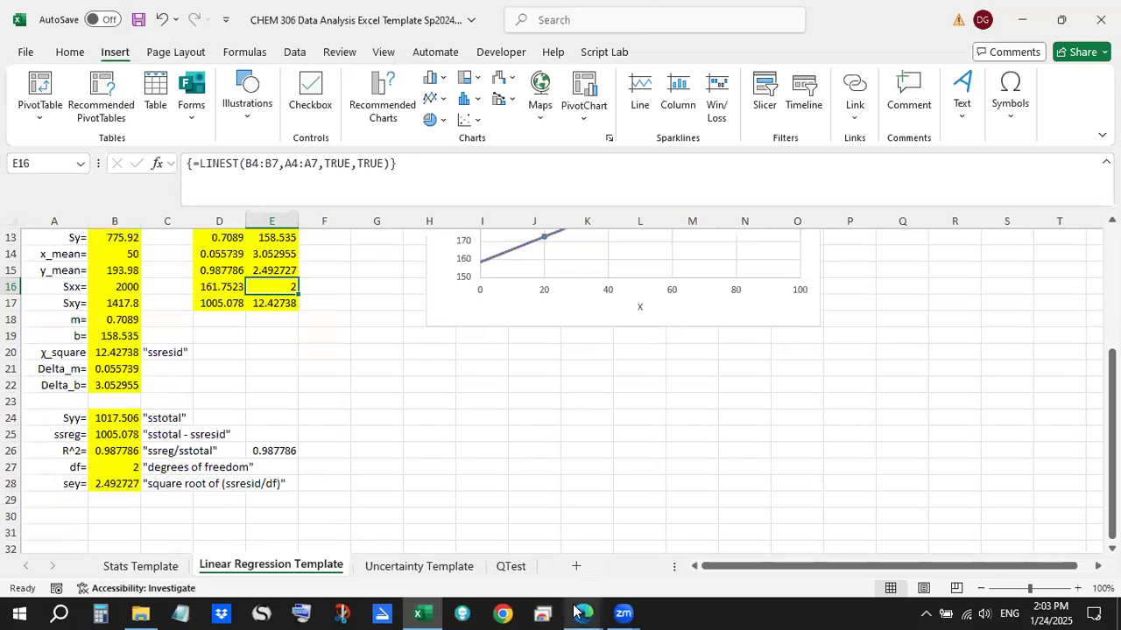
Step: Set the fitted line's endpoint X values to 10 in A3 and 90 in A8
scroll(423, 481, up, 2)
scroll(423, 481, up, 2)
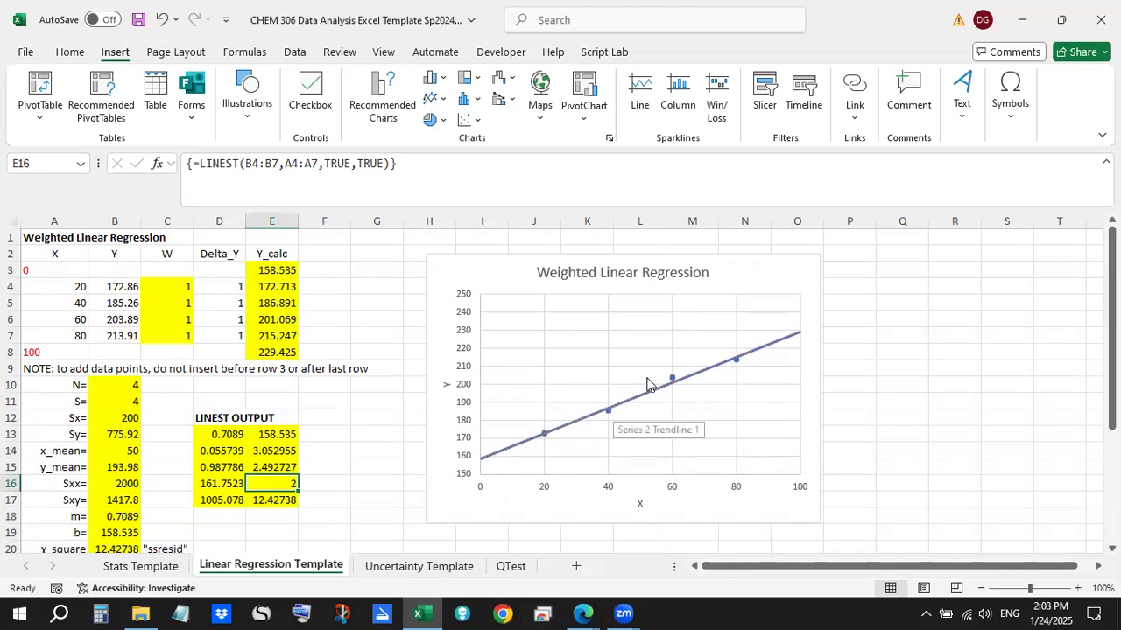
click(586, 291)
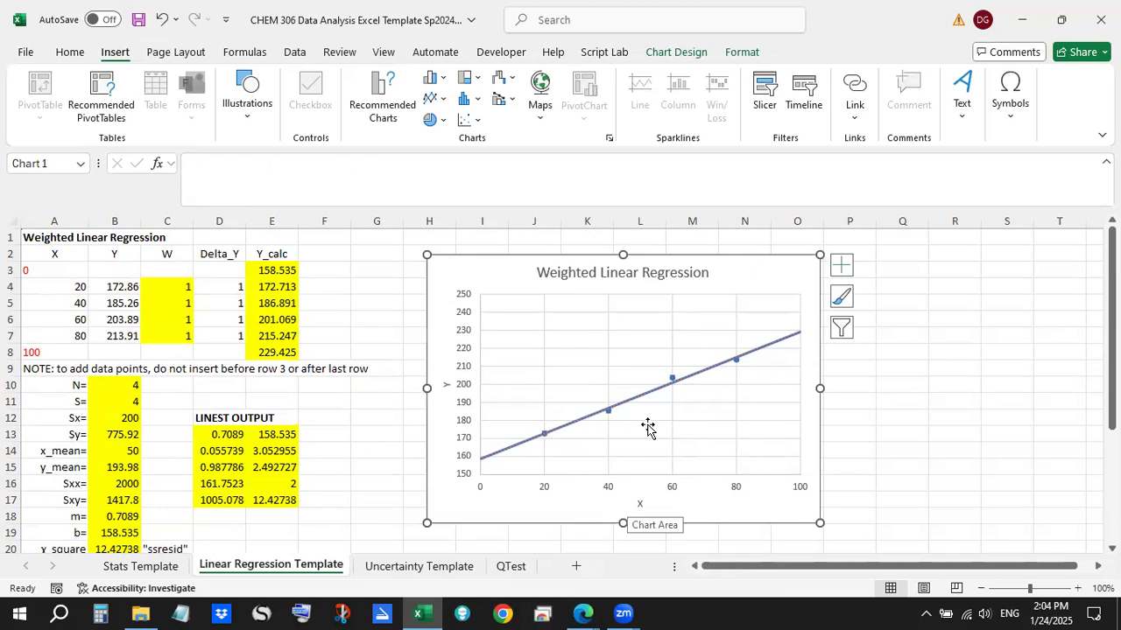
click(68, 275)
click(51, 350)
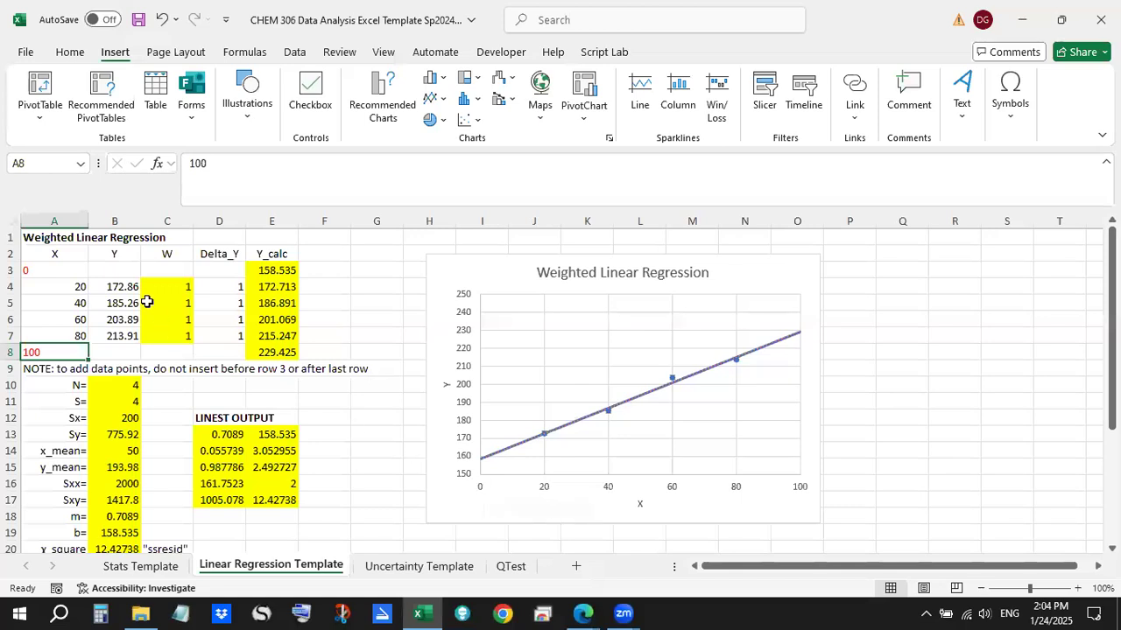
click(62, 274)
text(10)
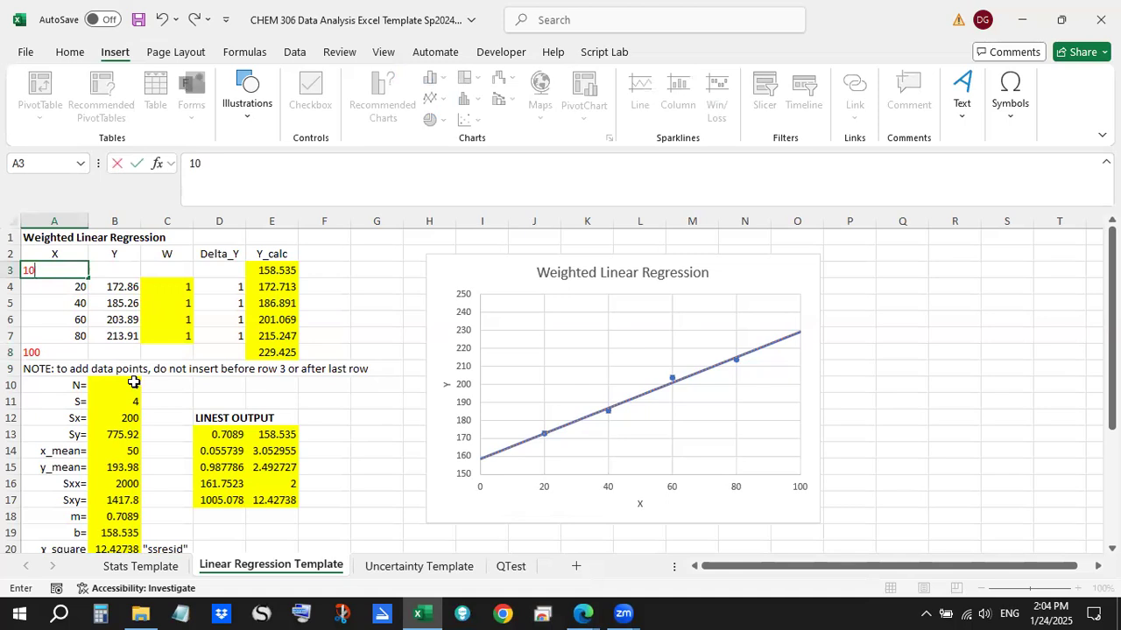
key(Down)
key(Down)
key(Down)
key(Down)
key(Down)
text(90)
key(Return)
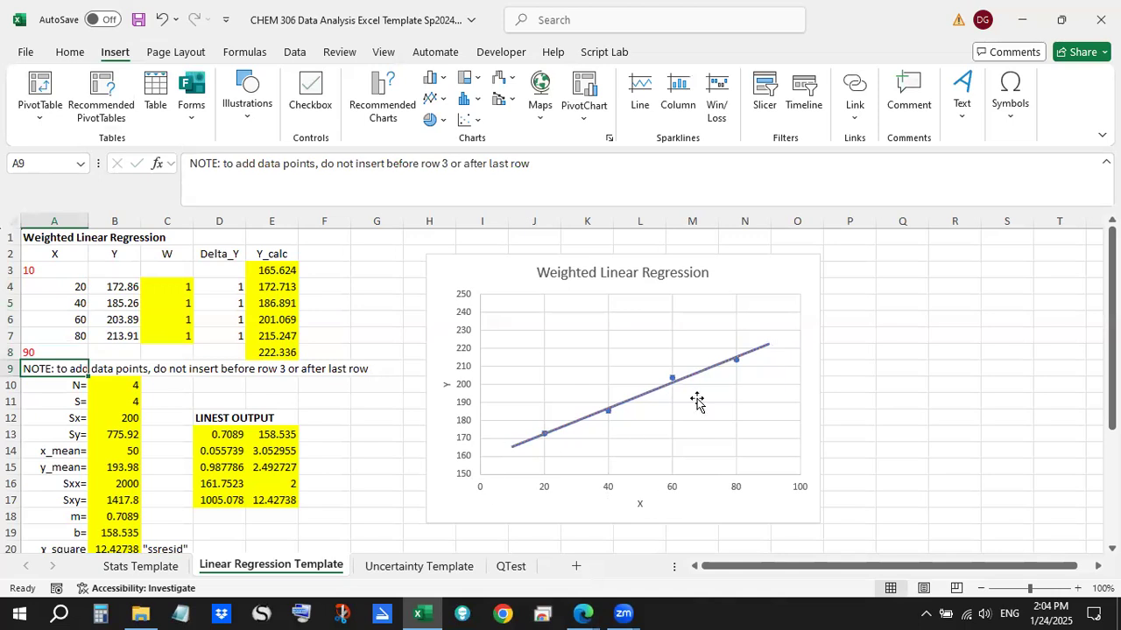
Step: Set the fitted line's upper endpoint X value in A8 to 150
click(56, 353)
text(150)
key(Return)
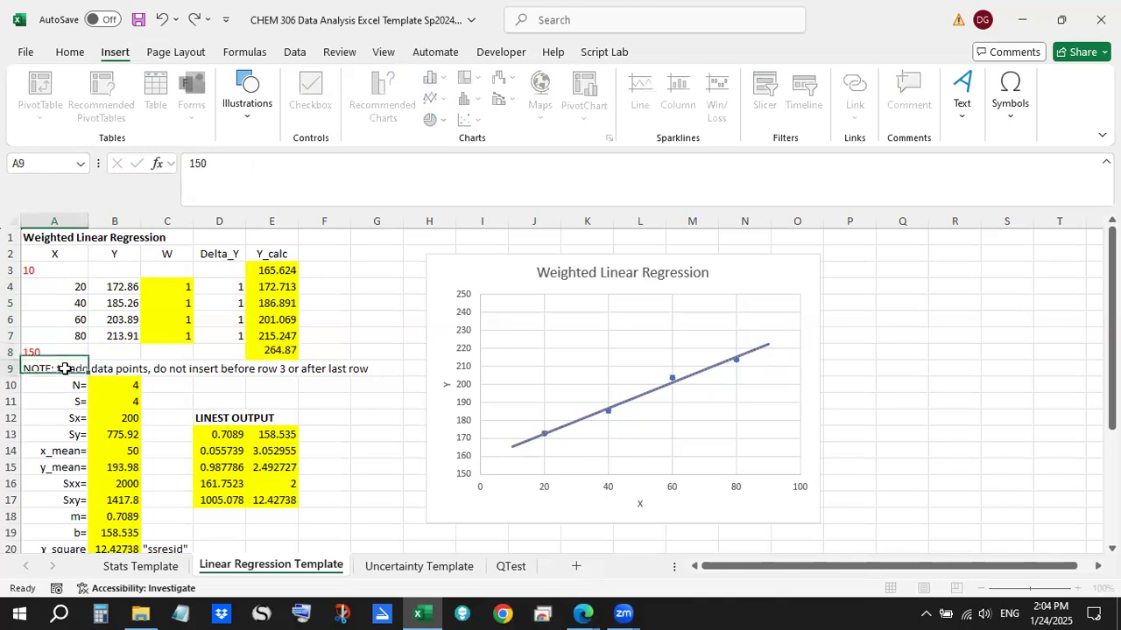
Step: Set the maximum bound of the chart's X axis to 150 and close the axis formatting options
double_click(801, 489)
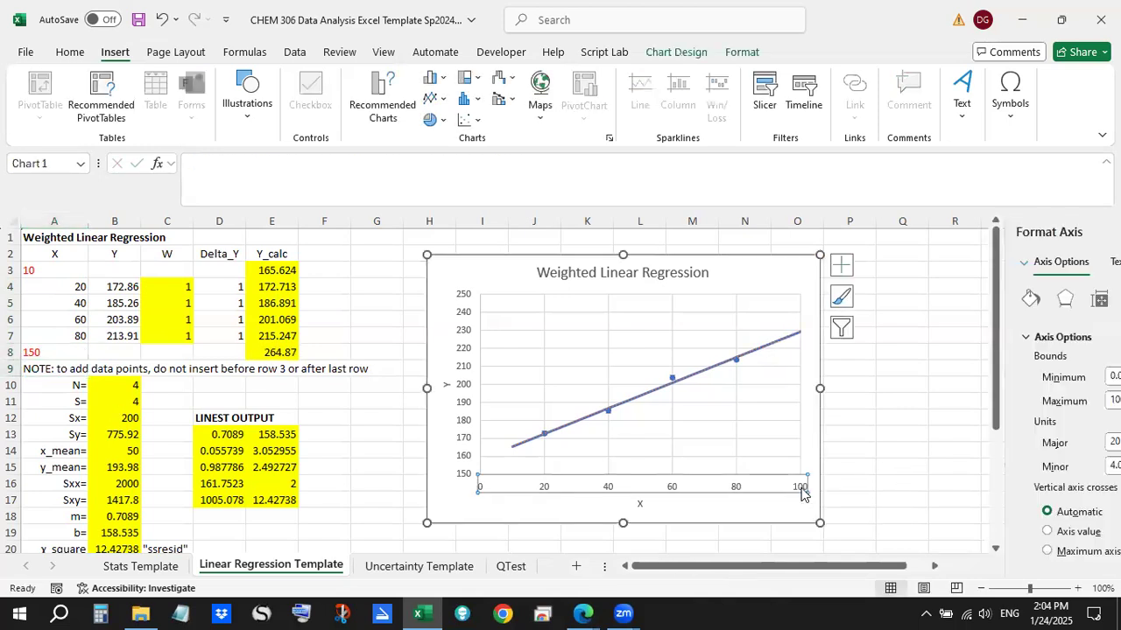
click(1022, 401)
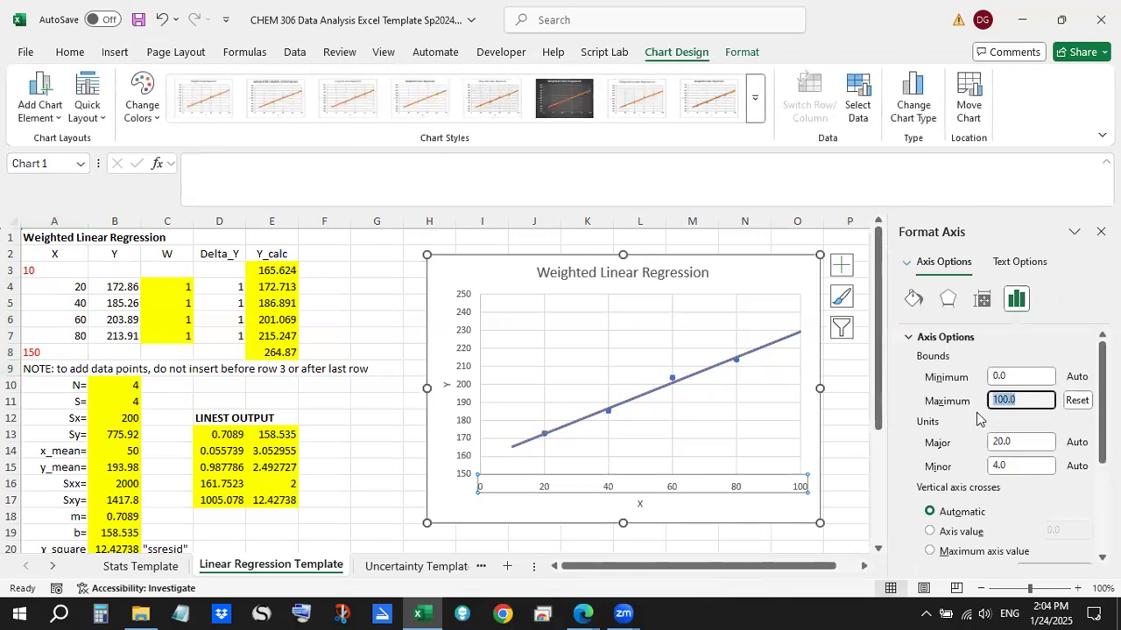
text(50)
click(1101, 232)
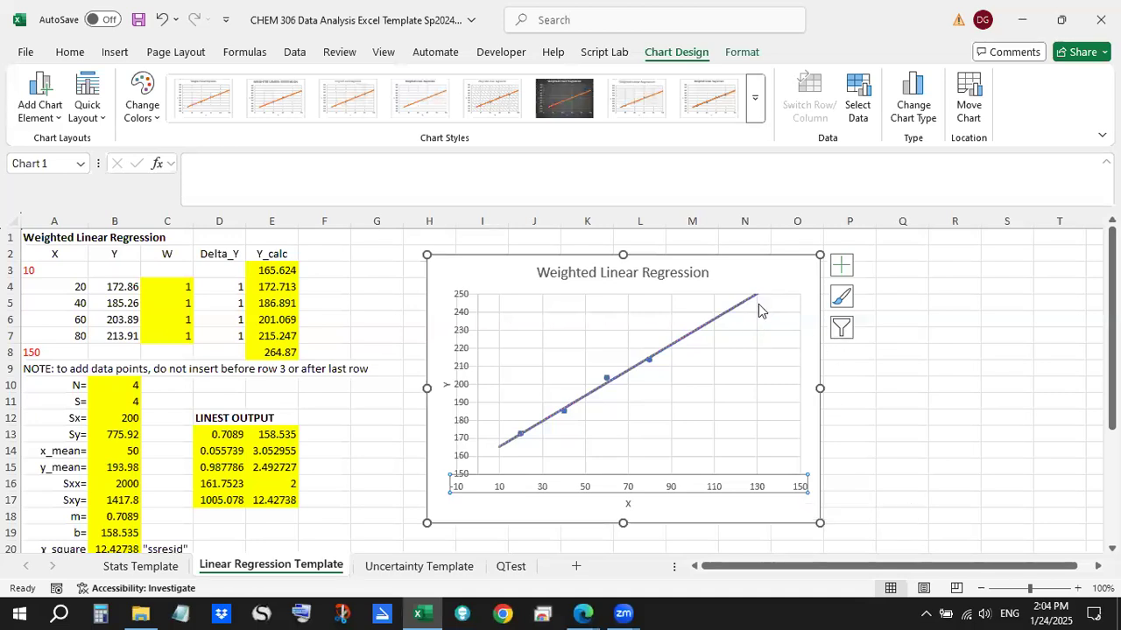
Step: Check the Y_calc endpoint in E8 and set the chart's Y axis maximum to 300
click(271, 352)
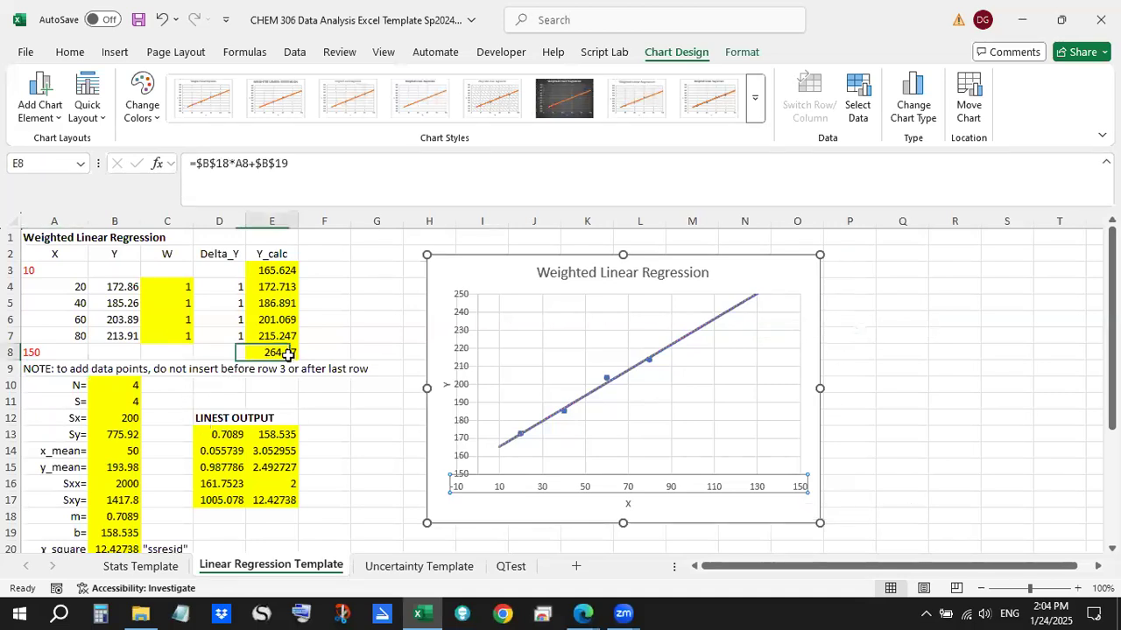
double_click(464, 298)
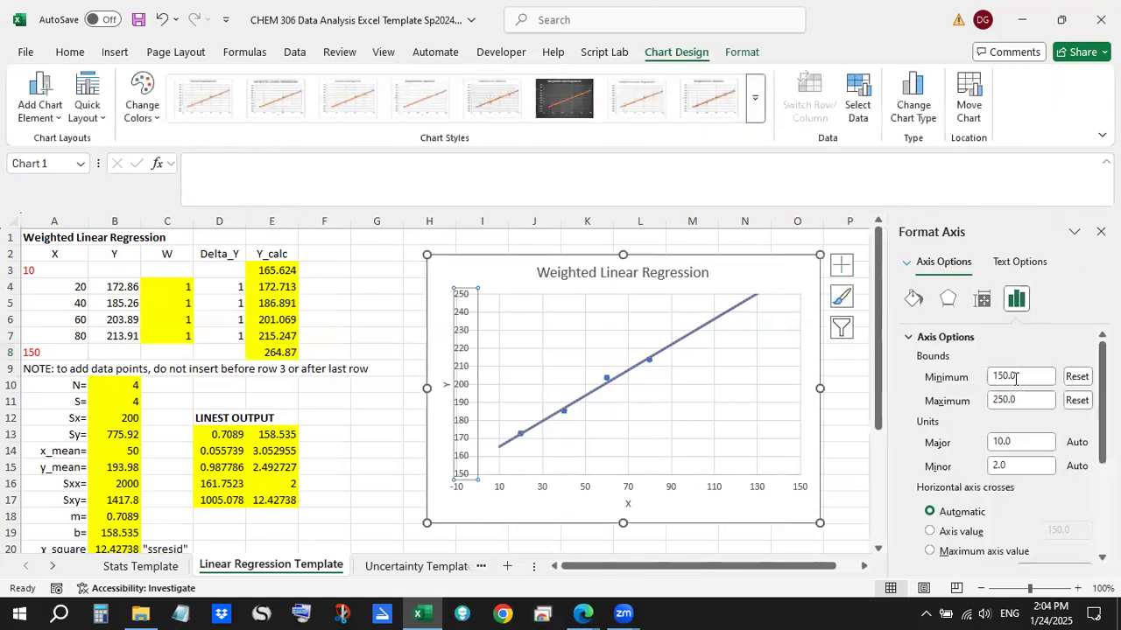
double_click(1020, 401)
text(300)
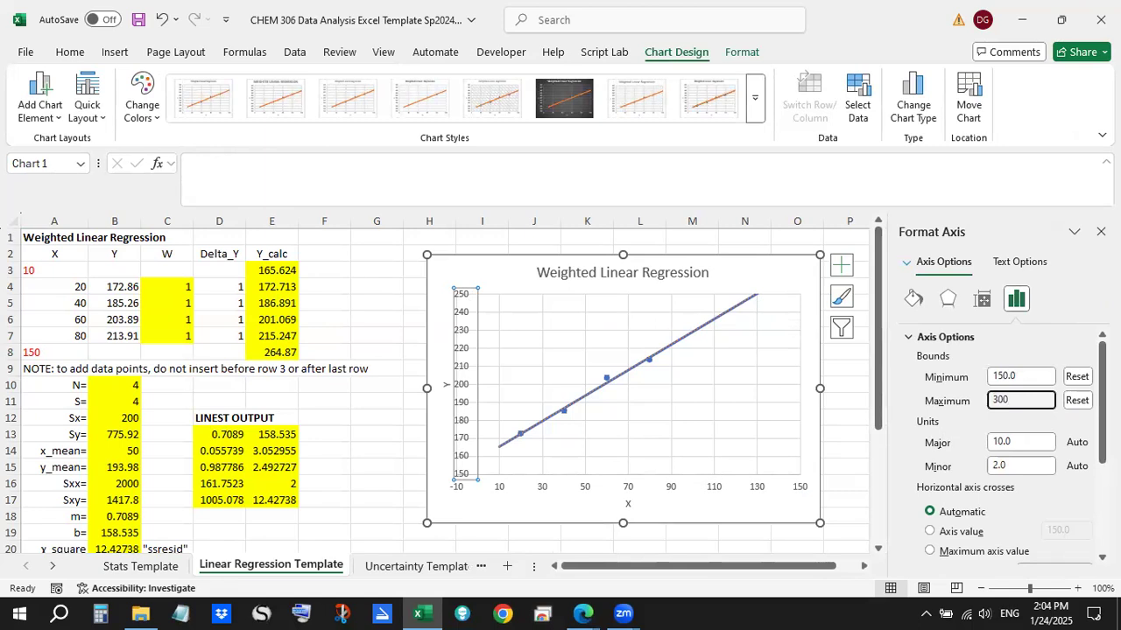
key(Return)
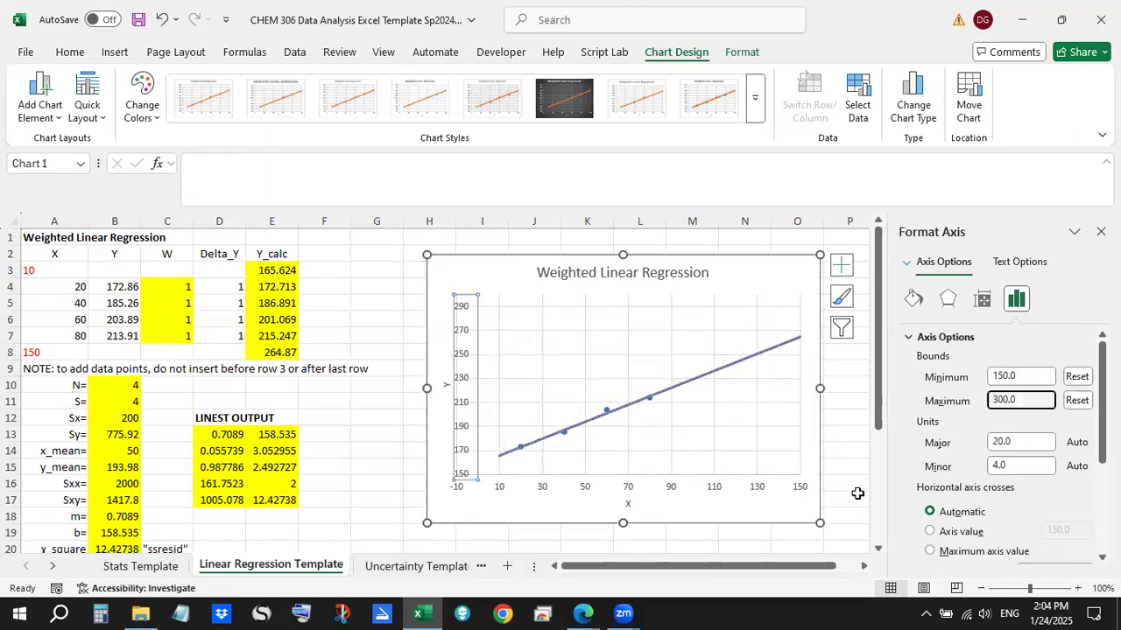
click(845, 418)
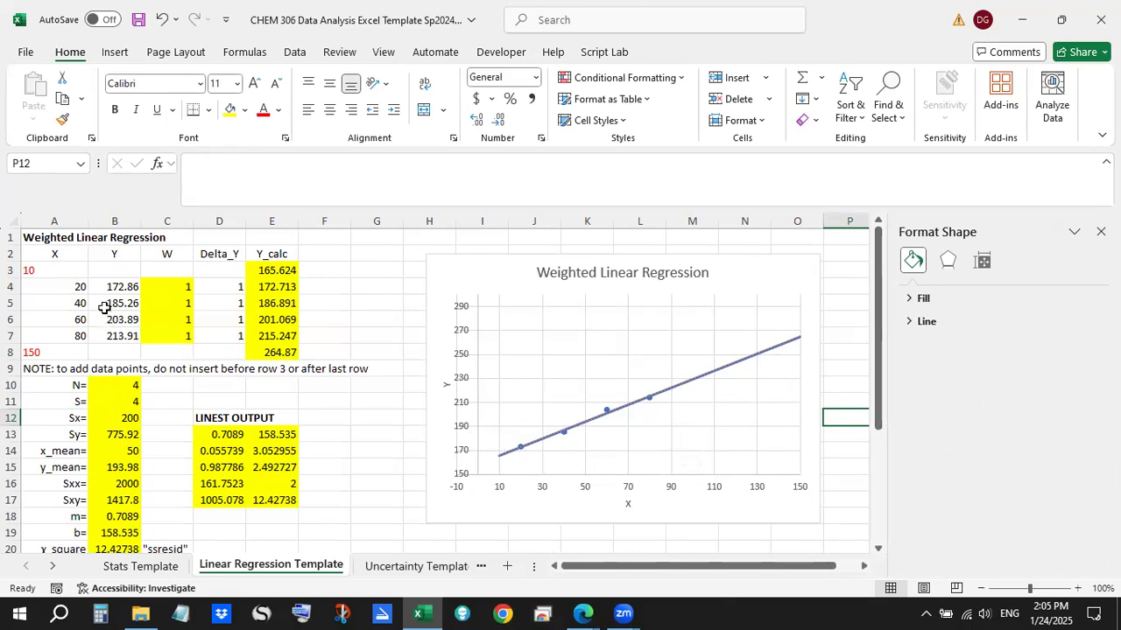
Step: Set the fitted line's endpoint X values to 0 in A3 and 100 in A8
click(65, 293)
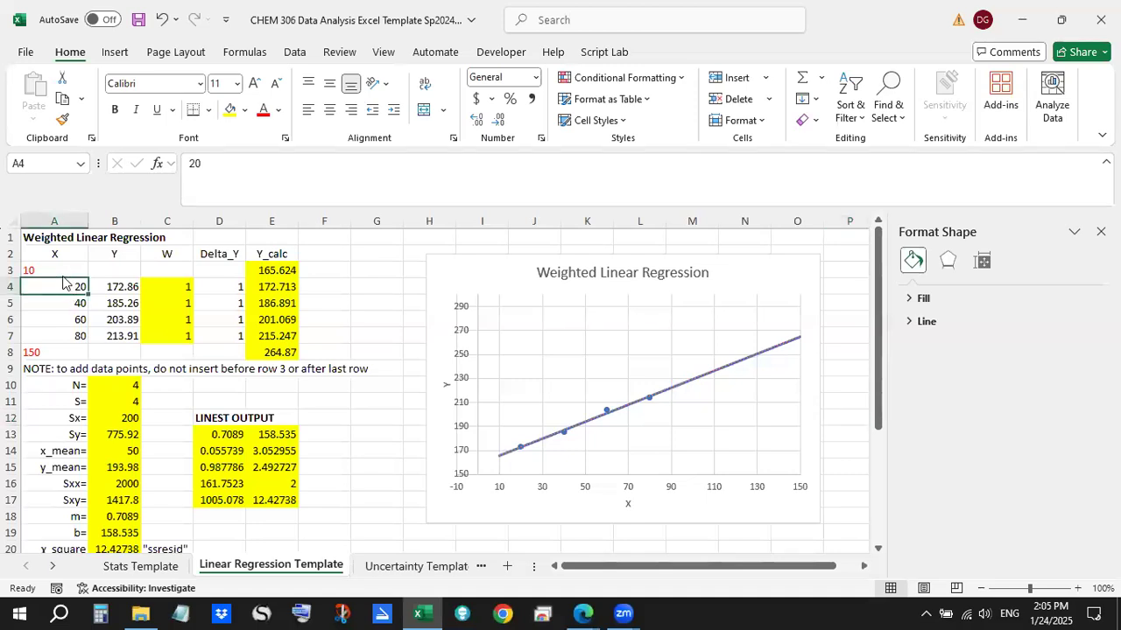
click(52, 267)
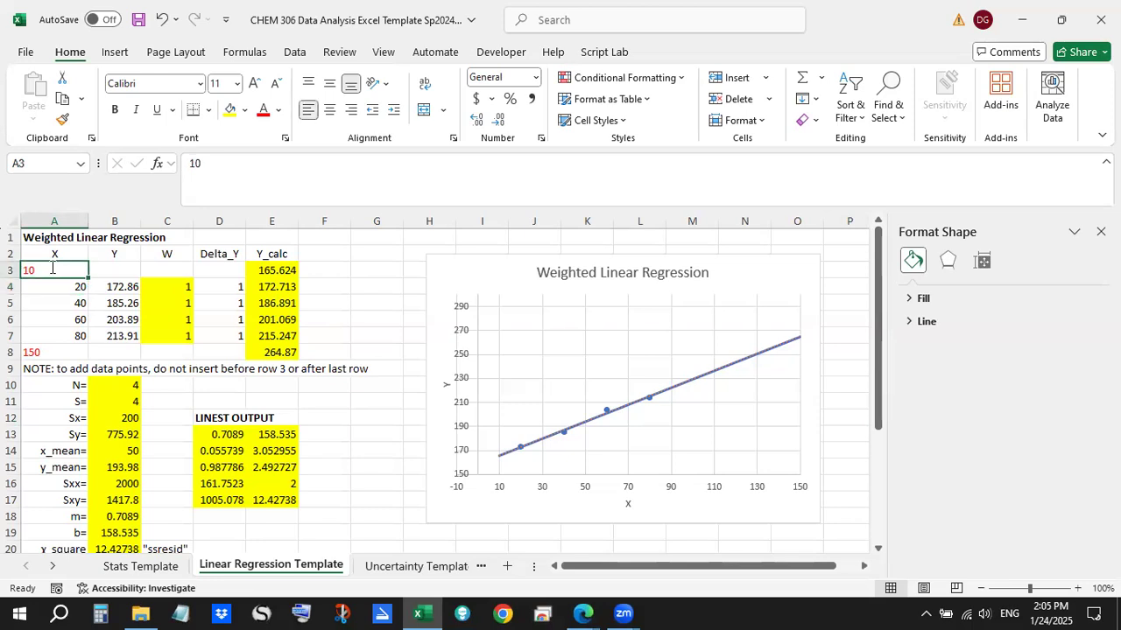
text(0)
click(52, 353)
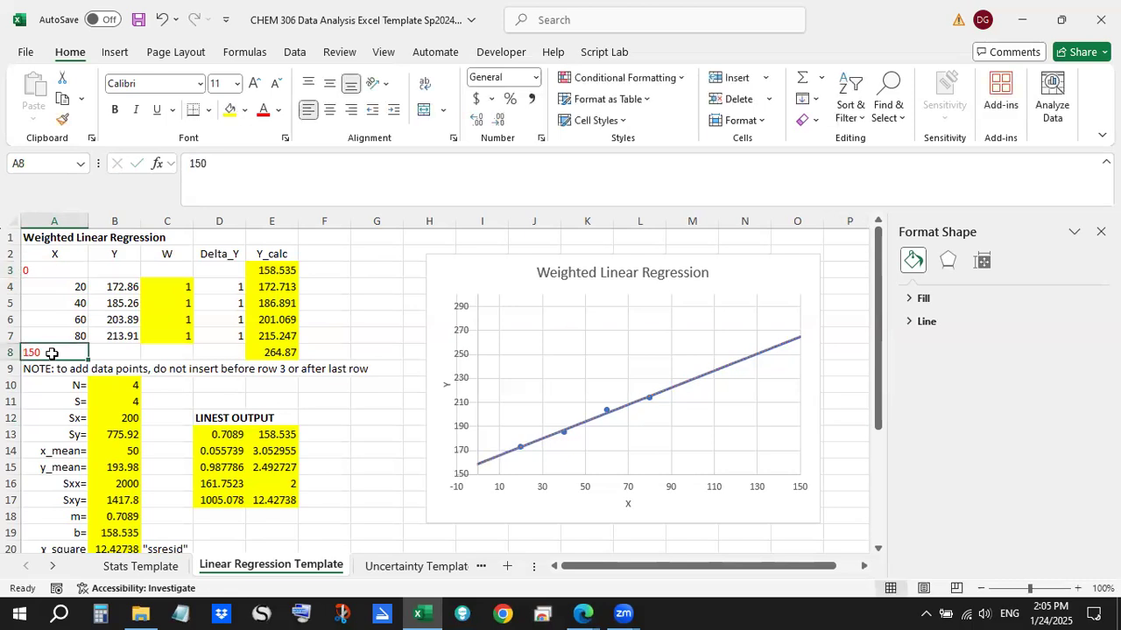
text(100)
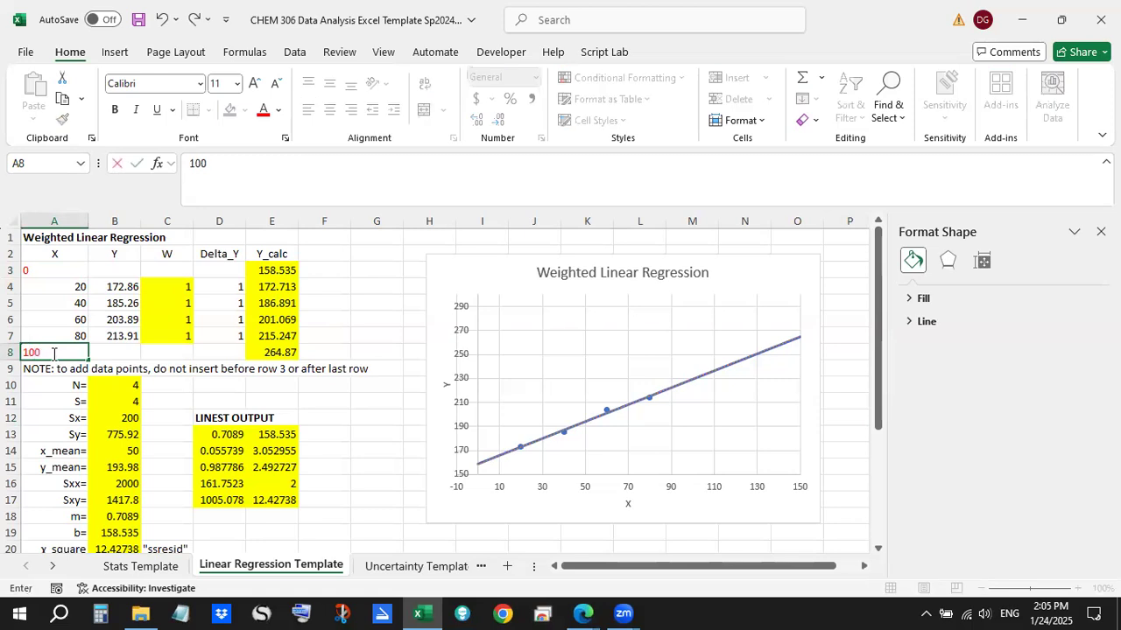
key(Return)
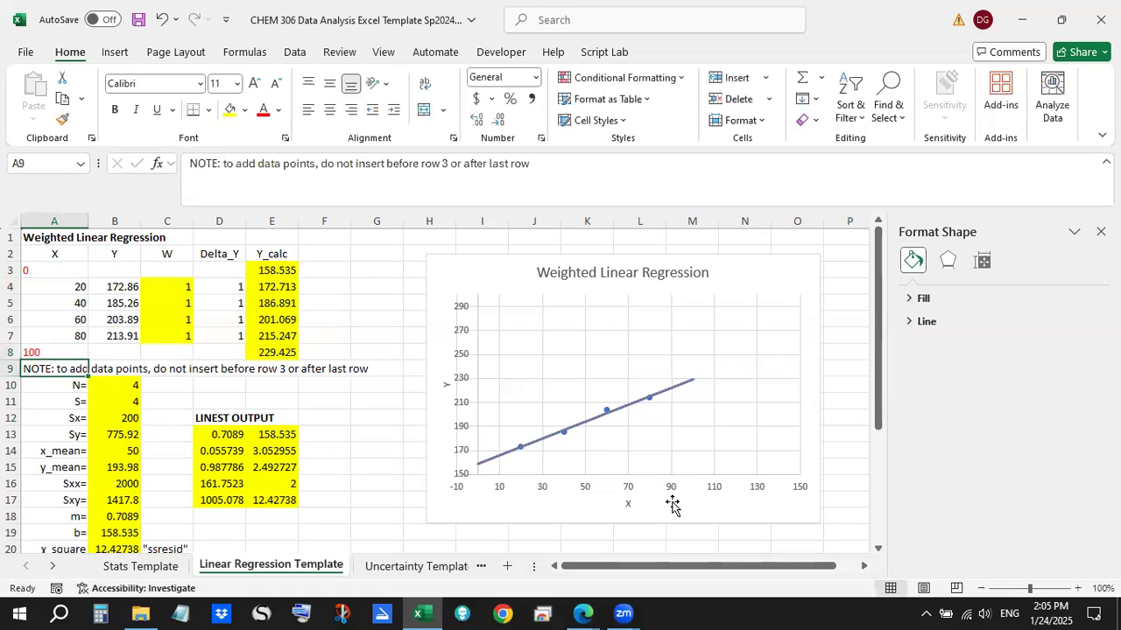
Step: Set the chart's X axis bounds to a minimum of 0 and a maximum of 100
click(758, 493)
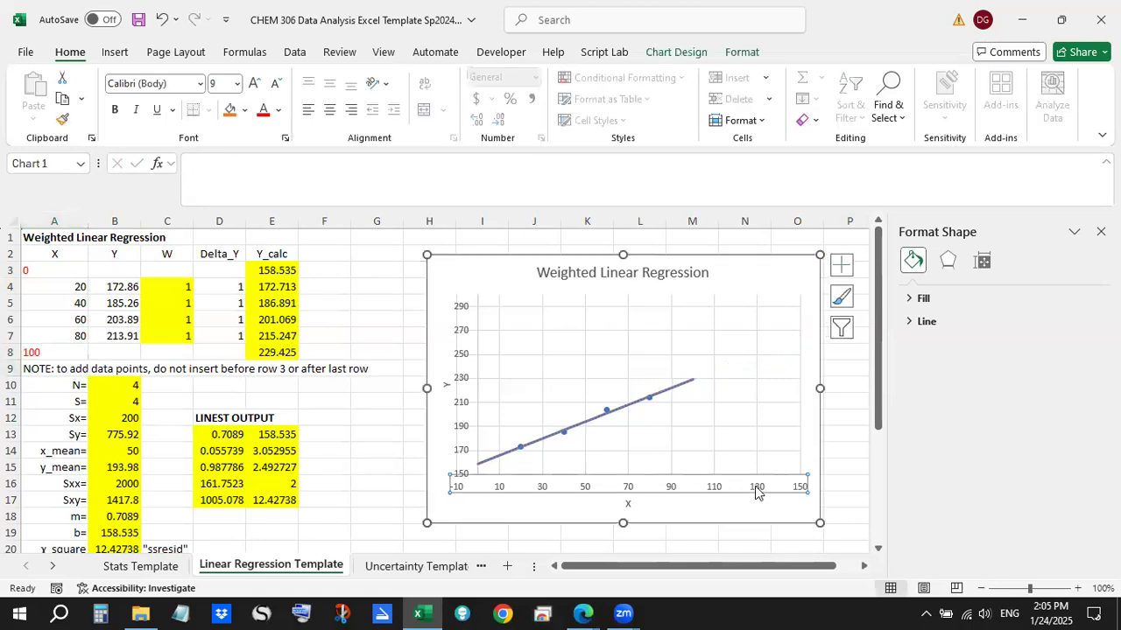
click(757, 491)
double_click(1028, 376)
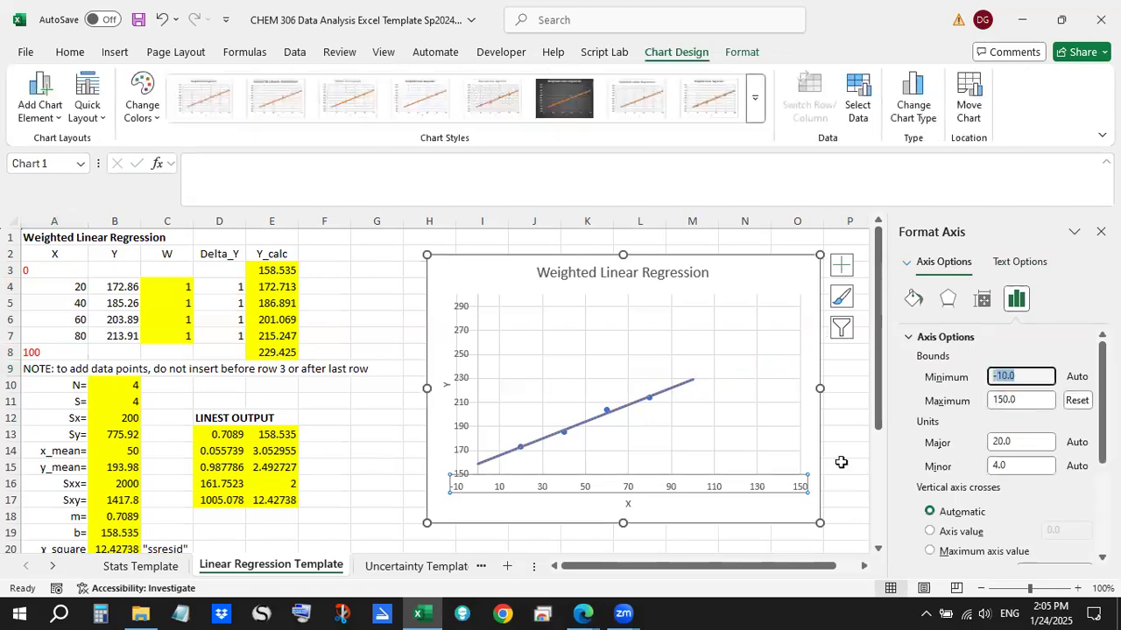
text(0)
double_click(1023, 399)
text(100)
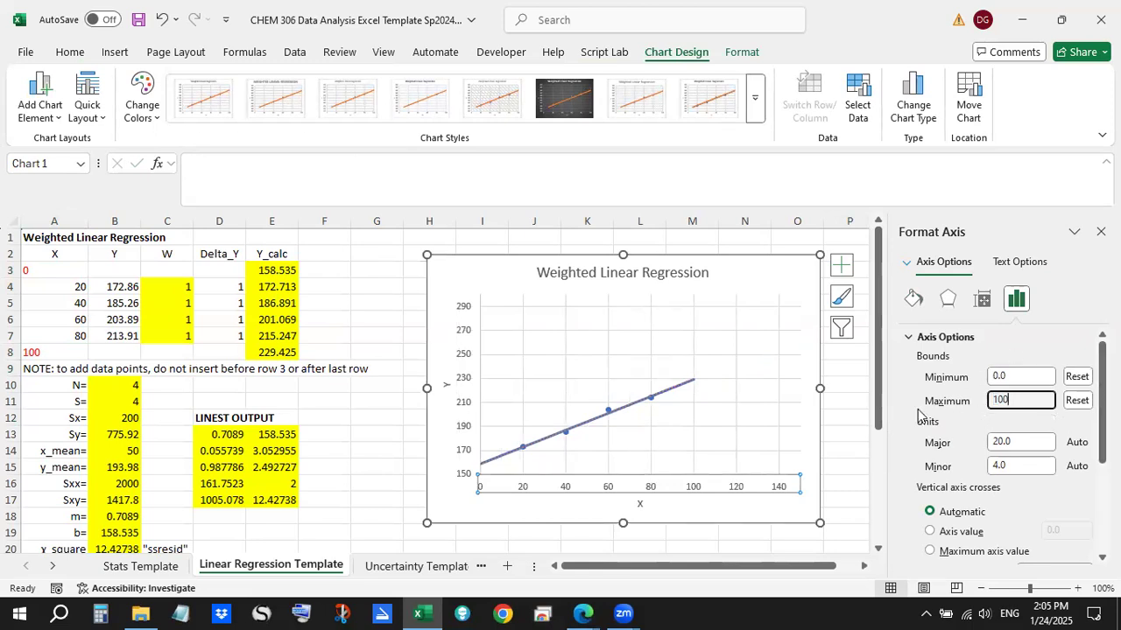
key(Return)
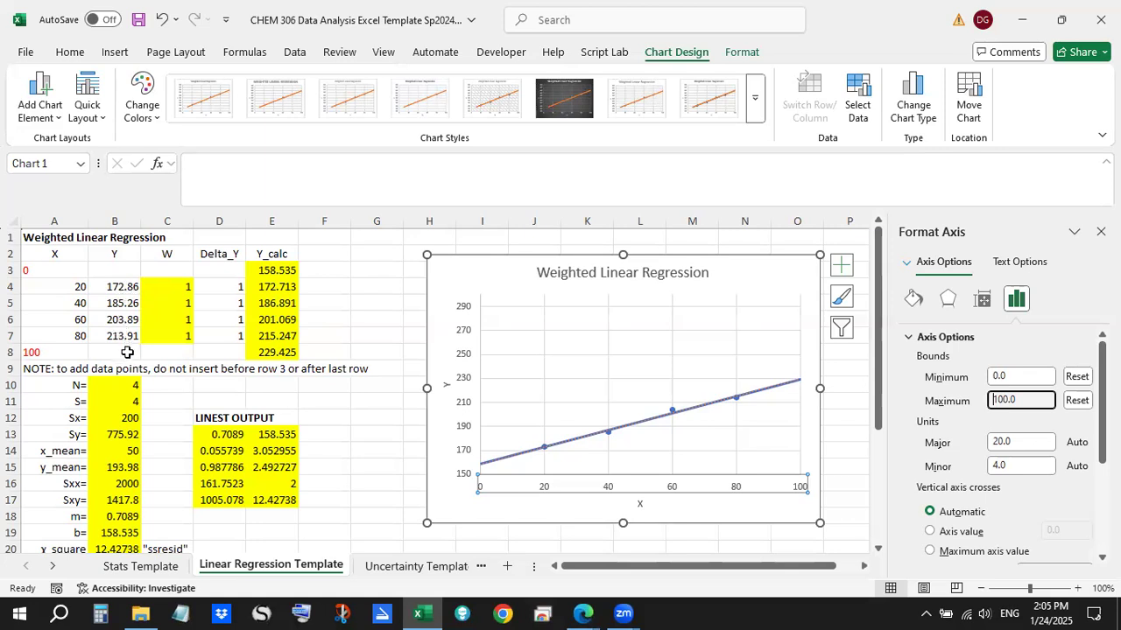
Step: Set the maximum bound of the chart's Y axis to 250 and deselect the chart
click(473, 465)
drag(1022, 400, 970, 421)
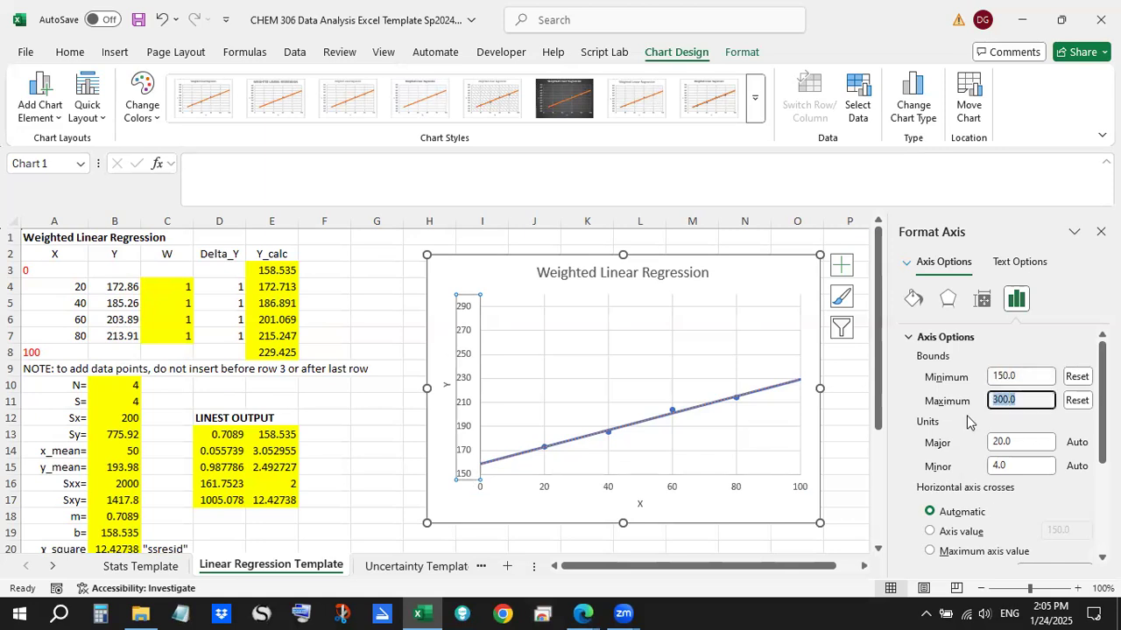
text(250)
key(Return)
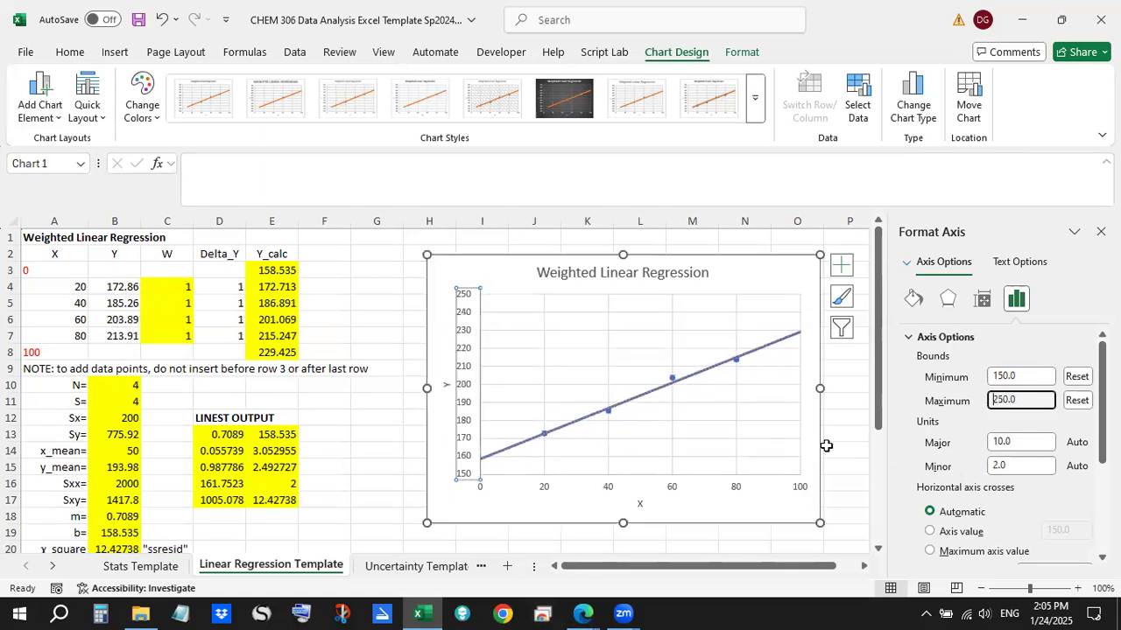
click(364, 469)
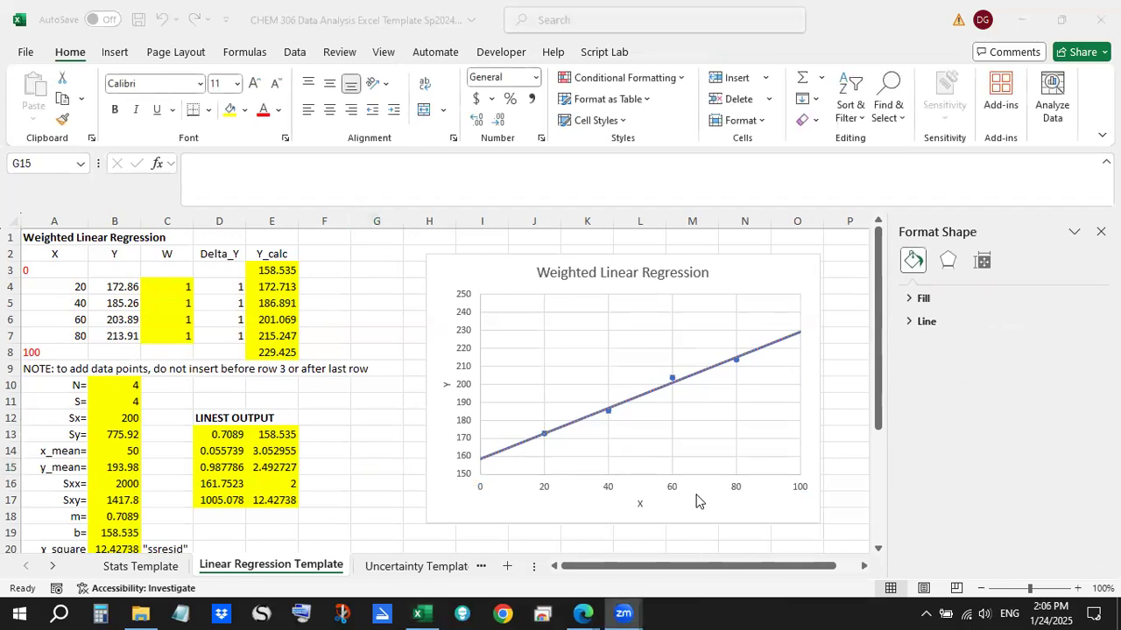
click(418, 371)
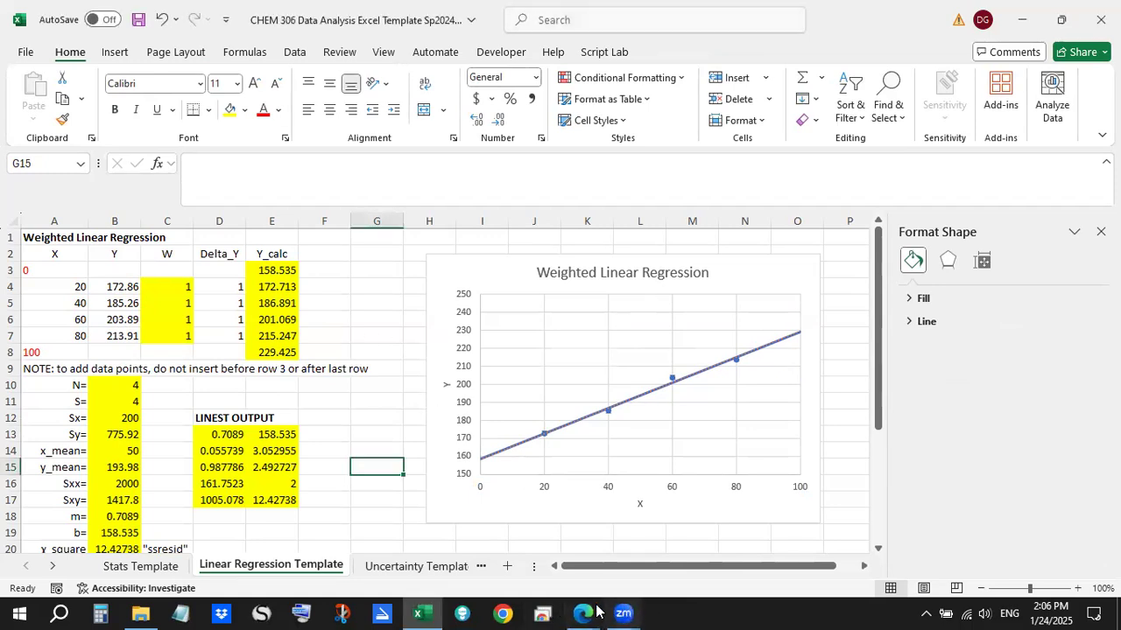
mouse_move(576, 611)
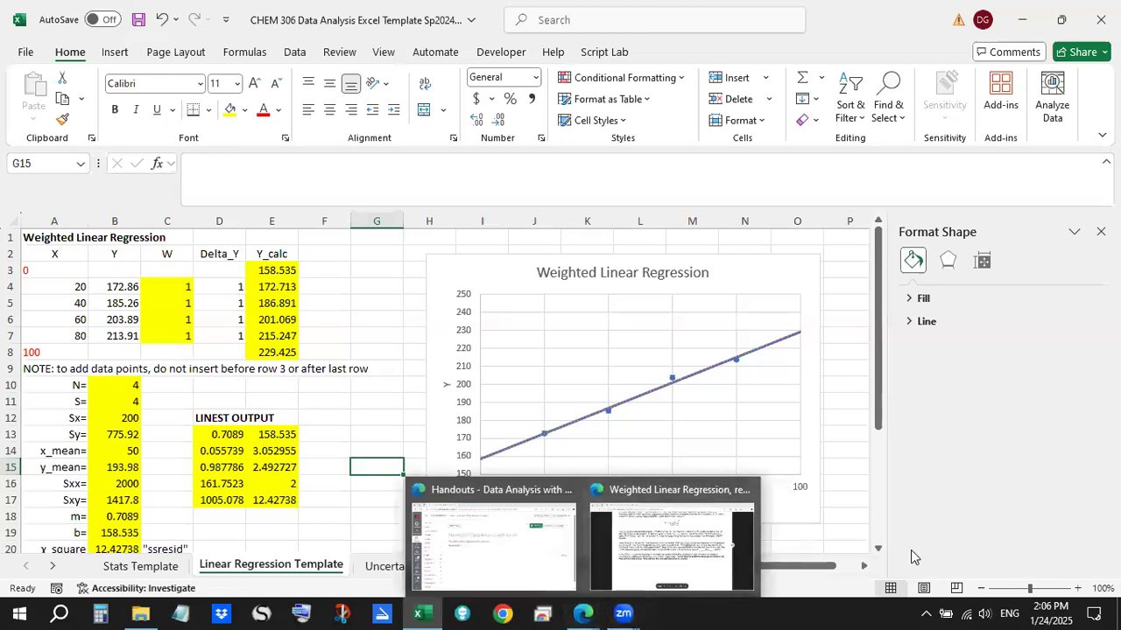
click(624, 611)
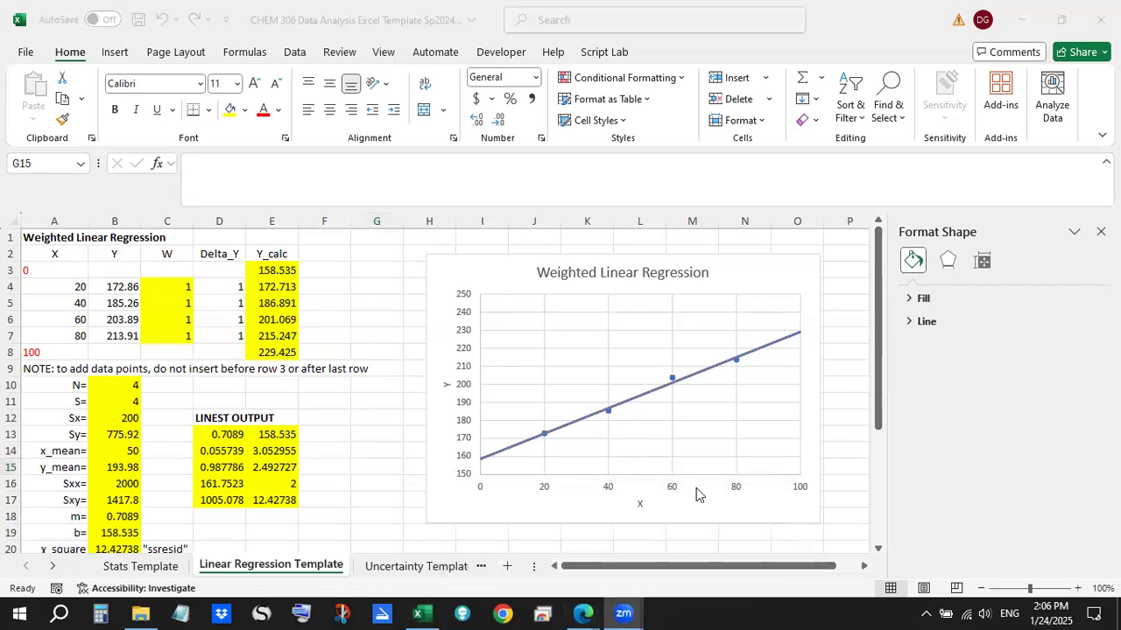
click(391, 462)
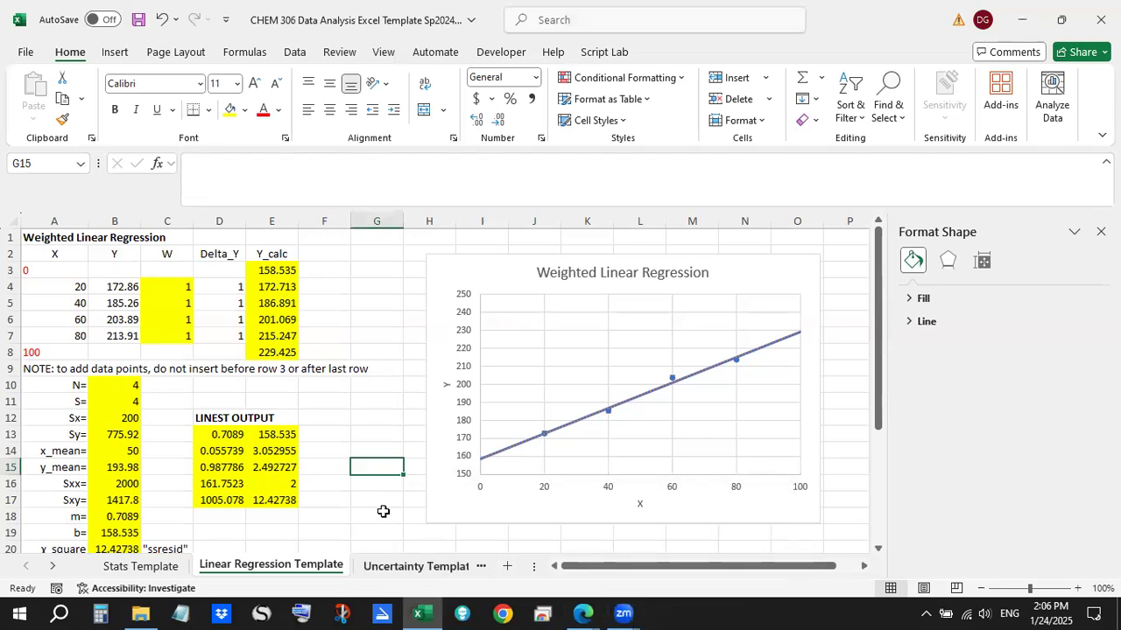
Step: Switch to the Weighted Linear Regression PDF handout in Edge and find the Homework section on its last page
click(584, 613)
click(627, 567)
scroll(430, 437, down, 6)
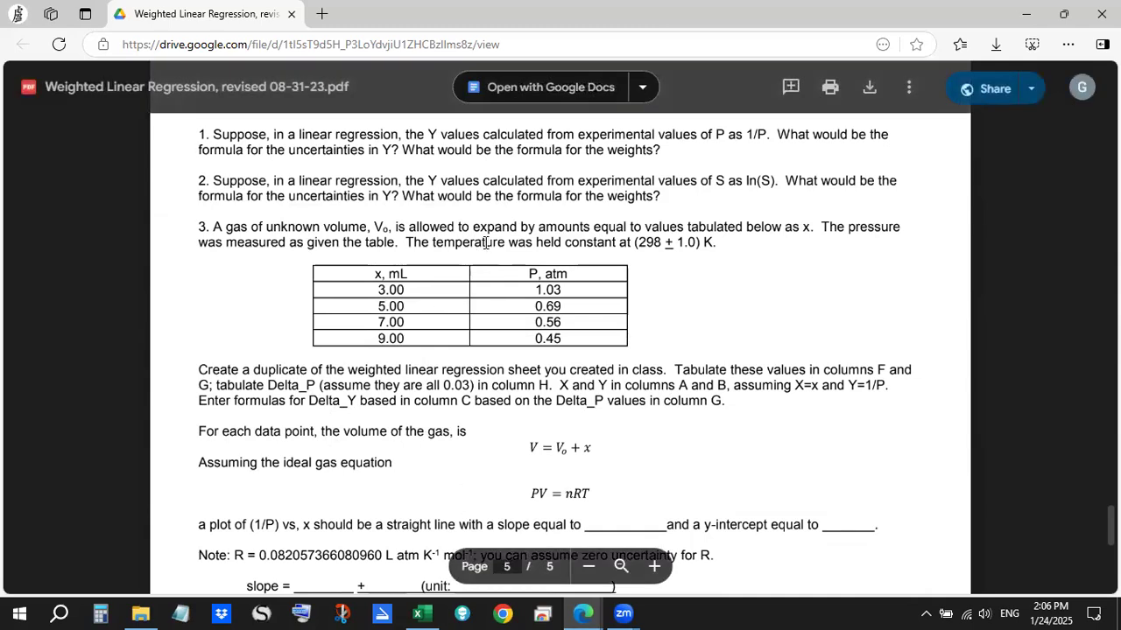
scroll(486, 243, up, 1)
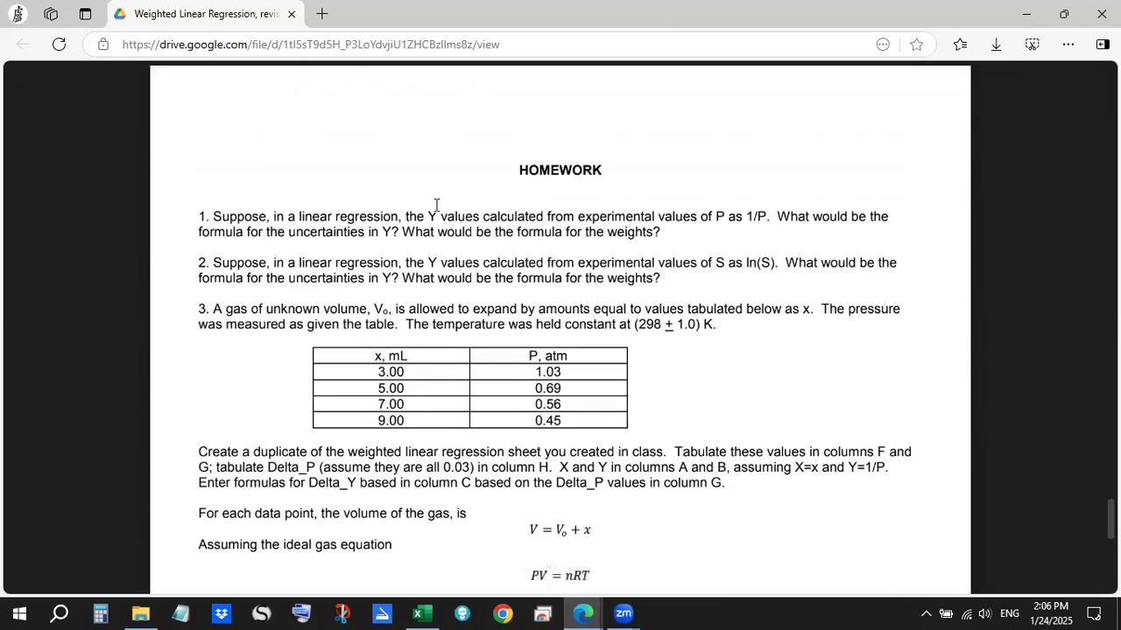
Step: Read homework question 1 on the uncertainty and weight formulas for Y values calculated as 1/P
drag(429, 217, 722, 217)
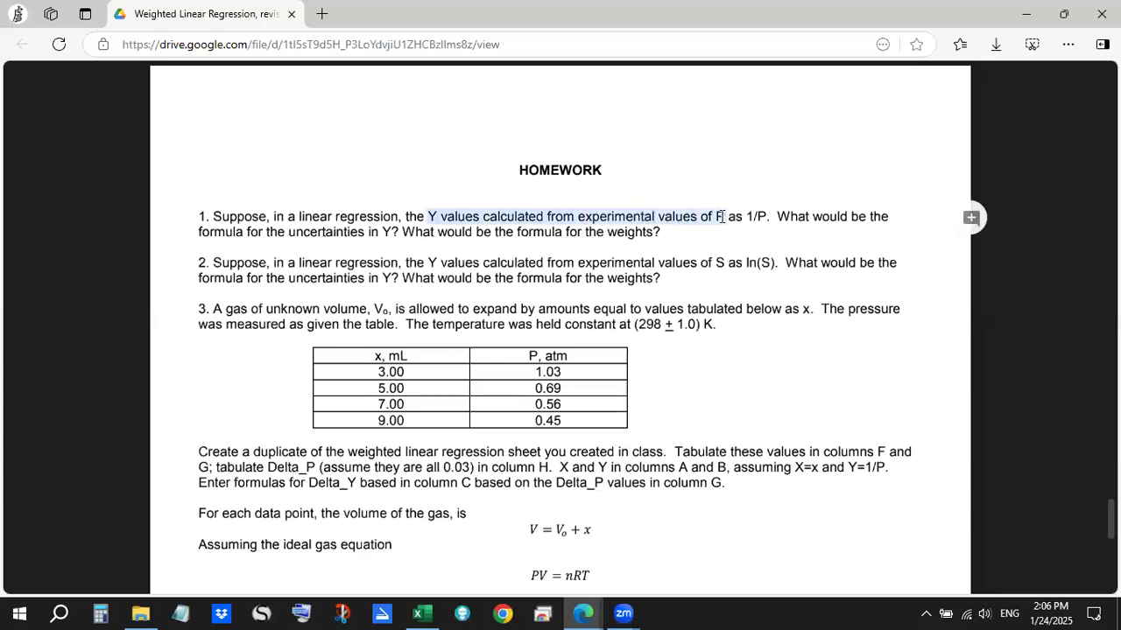
click(747, 219)
double_click(760, 216)
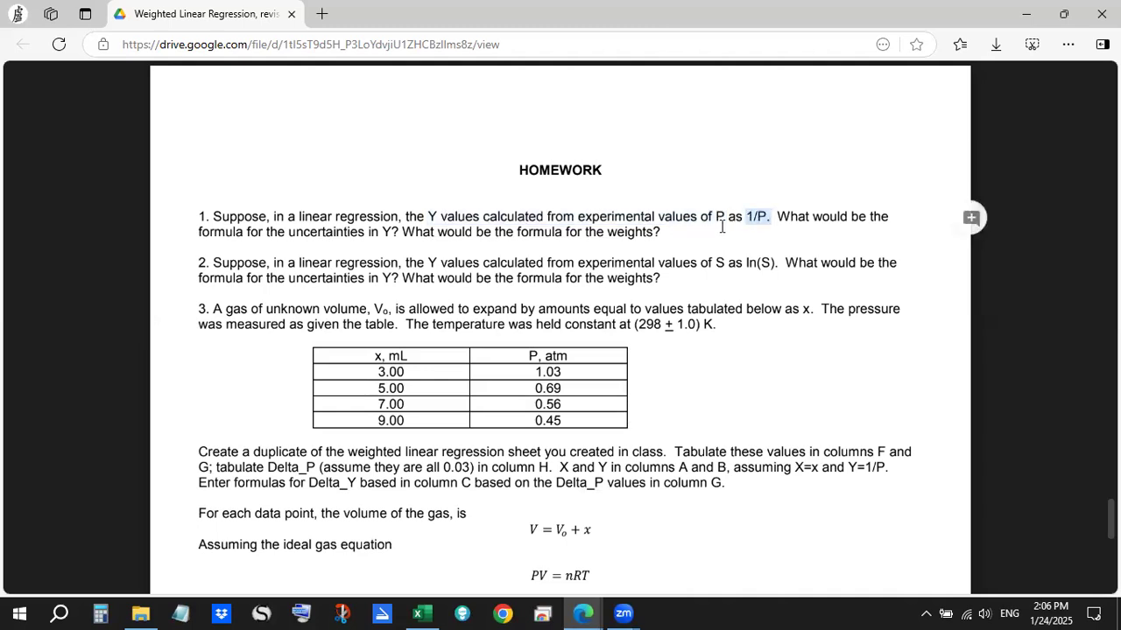
click(721, 216)
double_click(720, 216)
drag(748, 216, 762, 213)
drag(778, 216, 649, 242)
click(636, 285)
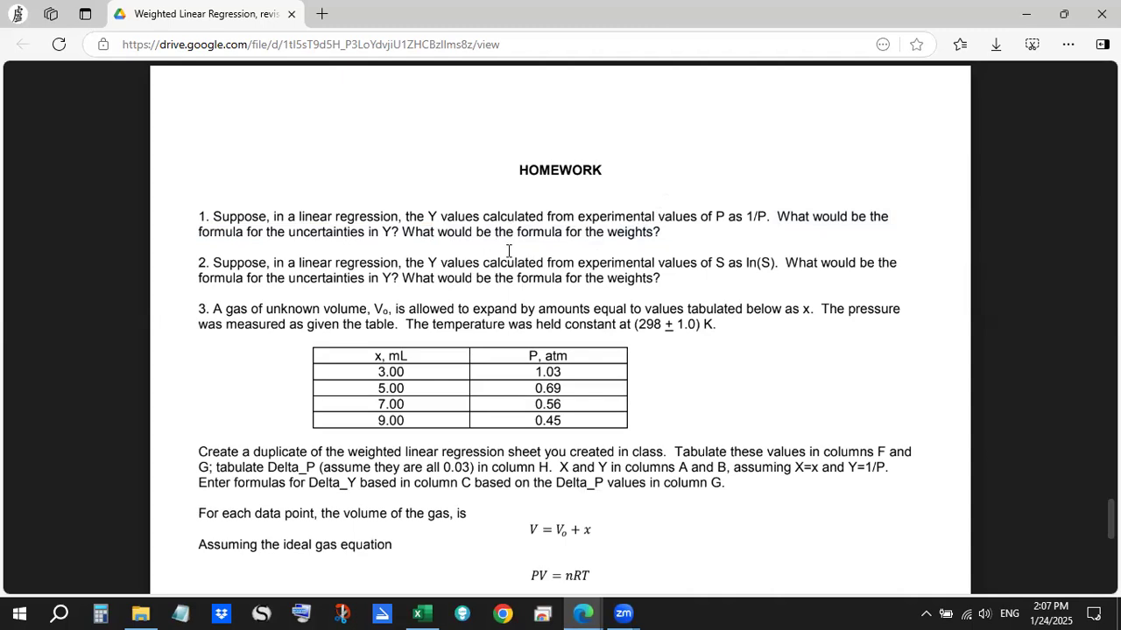
Step: Read homework question 2 on the uncertainty and weight formulas for Y values calculated as ln(S)
scroll(509, 251, down, 1)
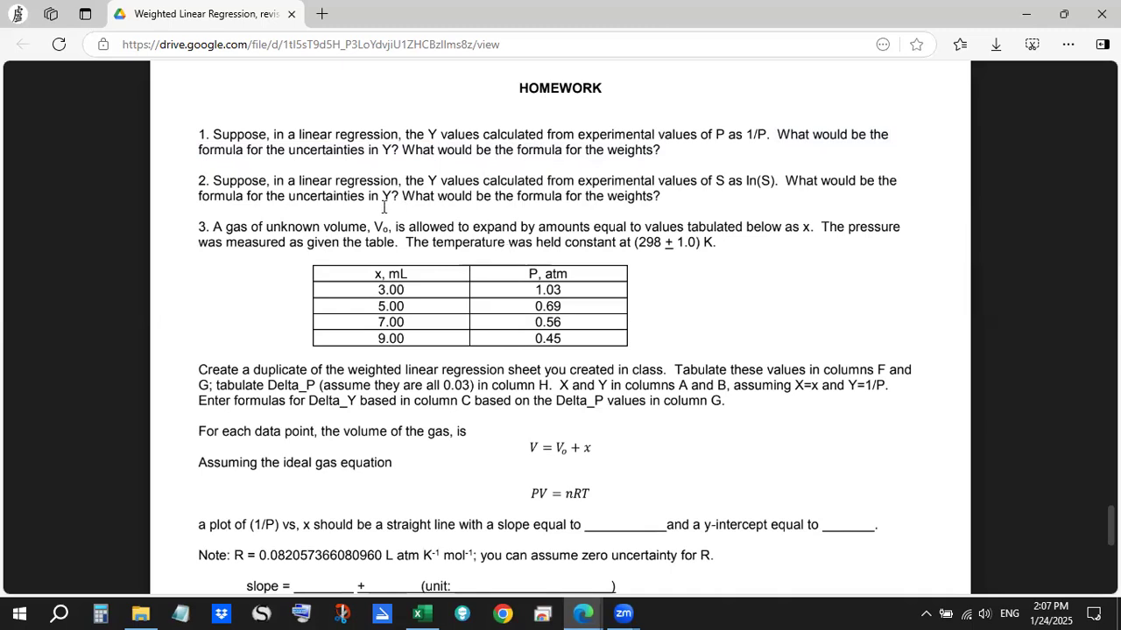
double_click(721, 181)
drag(746, 180, 768, 180)
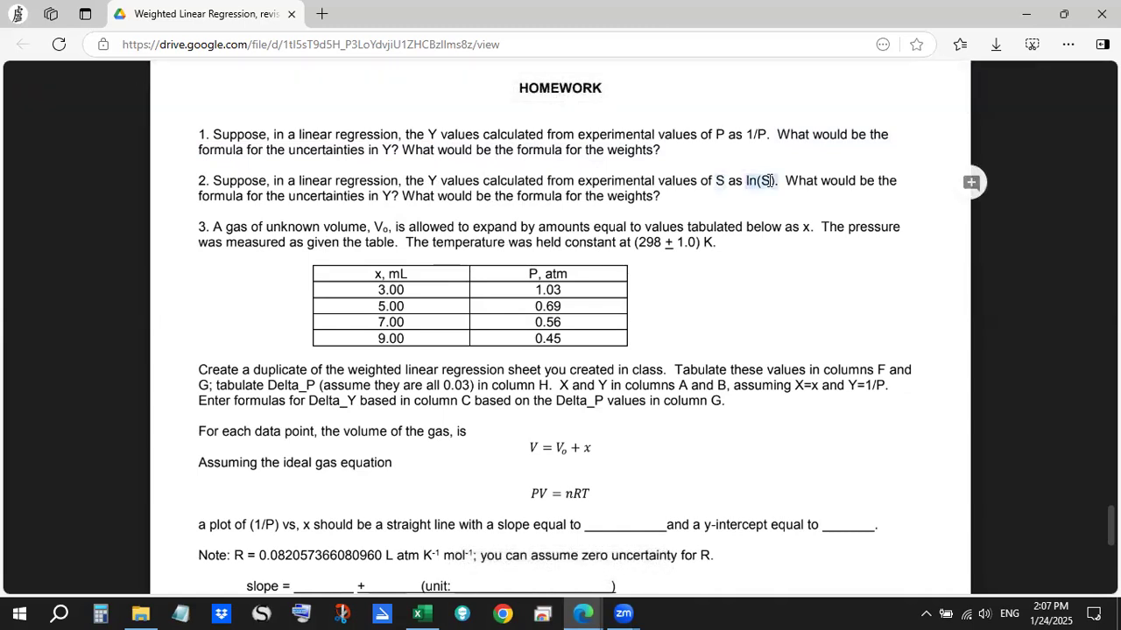
double_click(720, 181)
drag(746, 180, 770, 182)
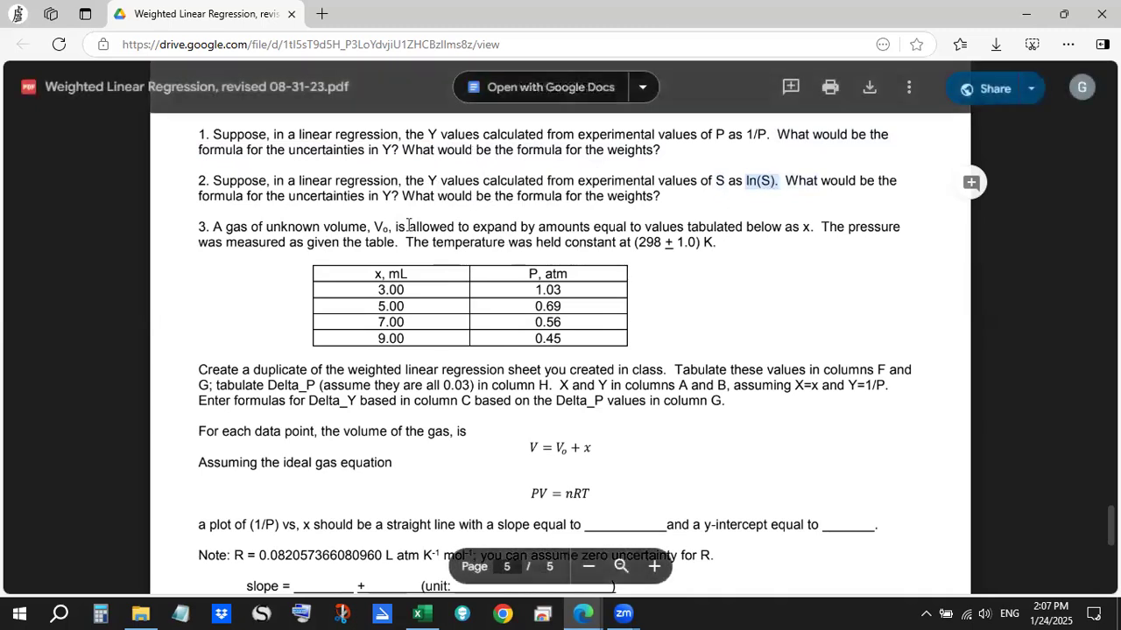
Step: Examine the table of x and P values in homework question 3 on the expanding gas
scroll(348, 274, down, 1)
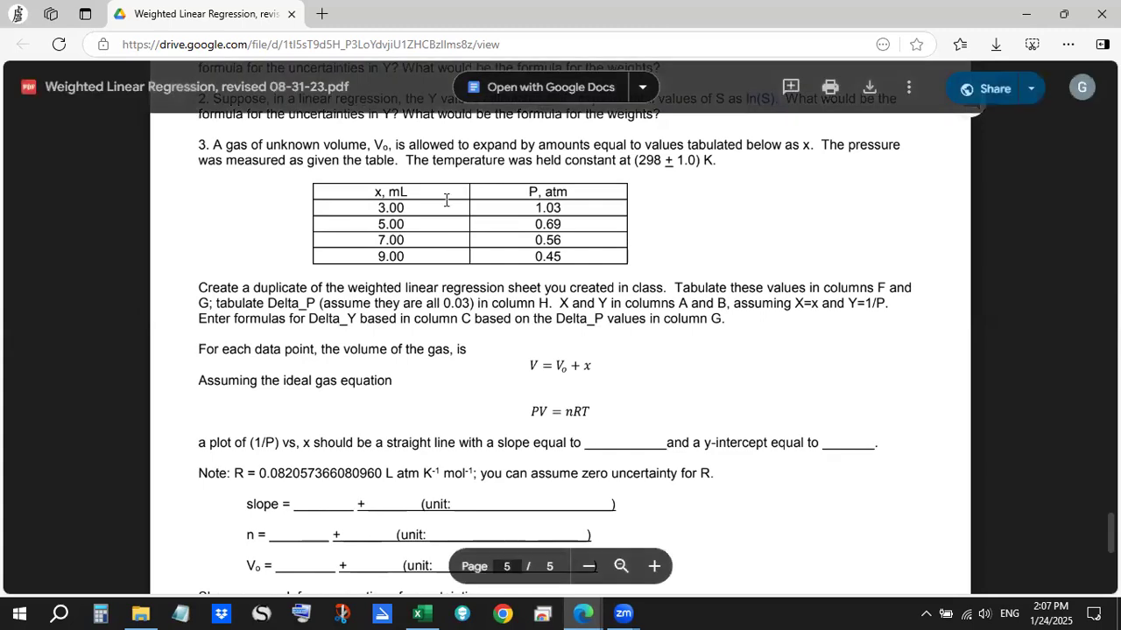
click(375, 209)
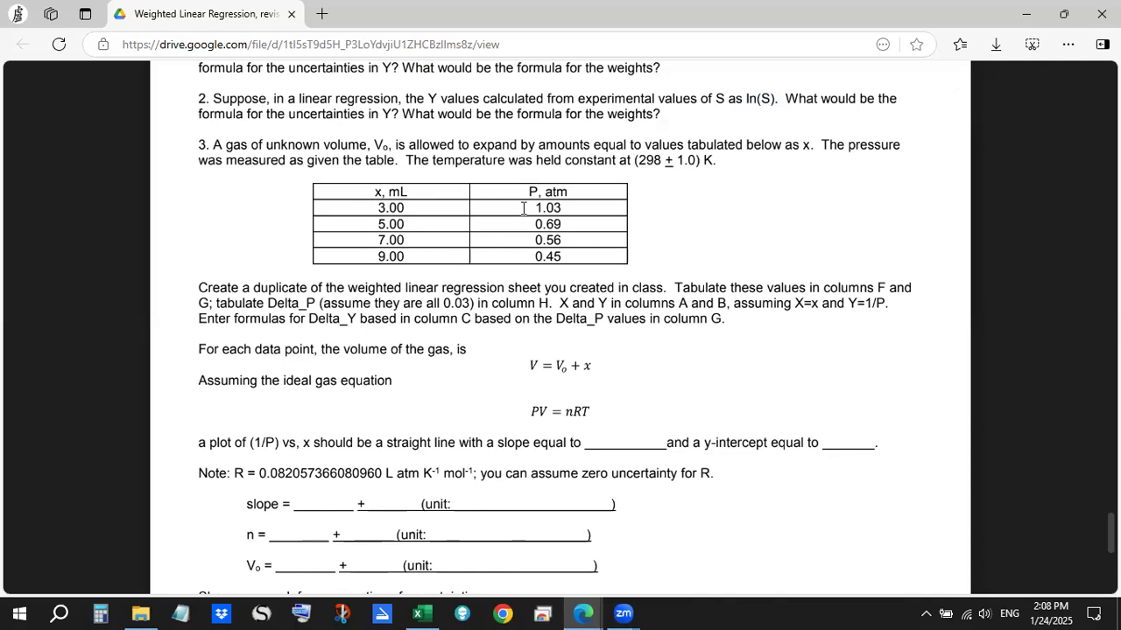
drag(531, 210, 558, 256)
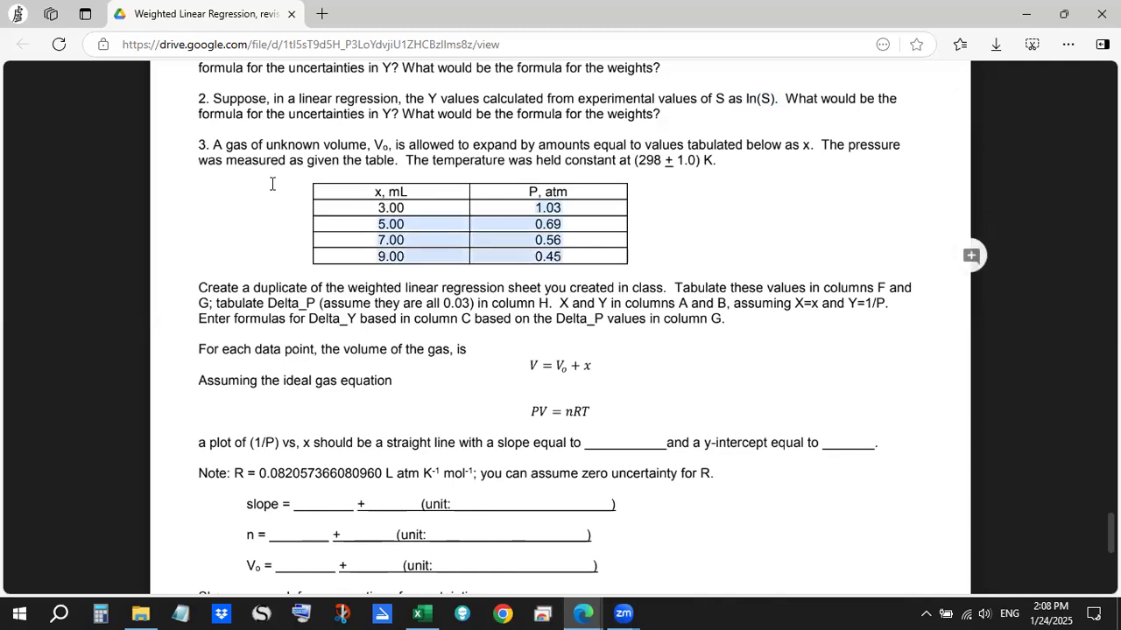
drag(377, 207, 406, 257)
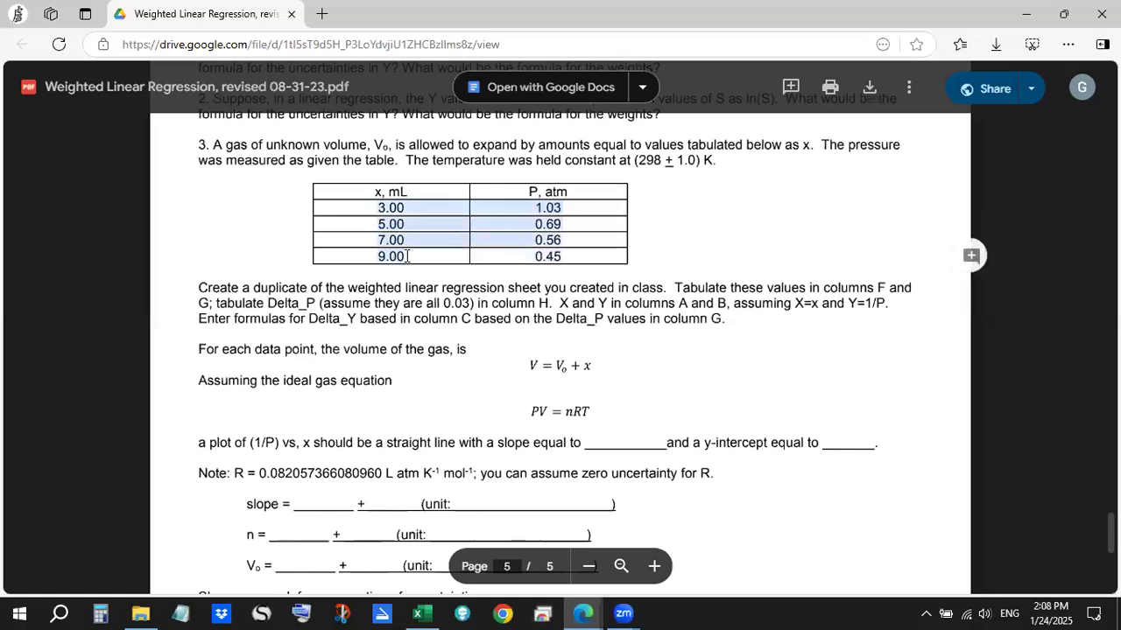
click(537, 208)
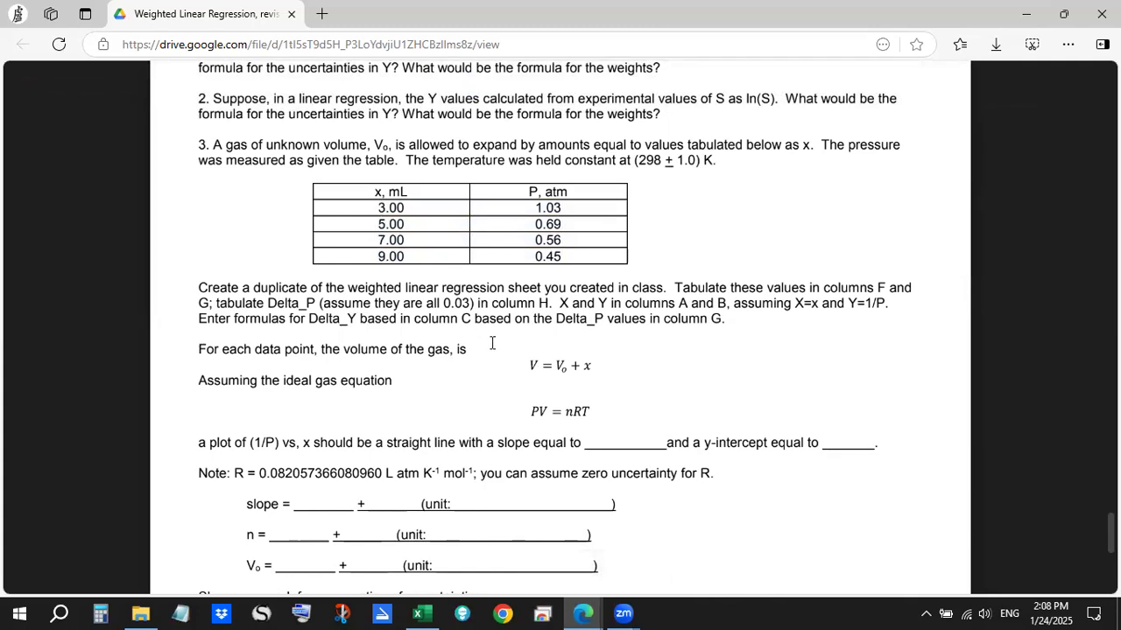
Step: Examine the gas volume equation V = Vo + x and the ideal gas equation PV = nRT in question 3
mouse_move(569, 366)
mouse_down()
mouse_move(590, 367)
mouse_move(554, 375)
mouse_up()
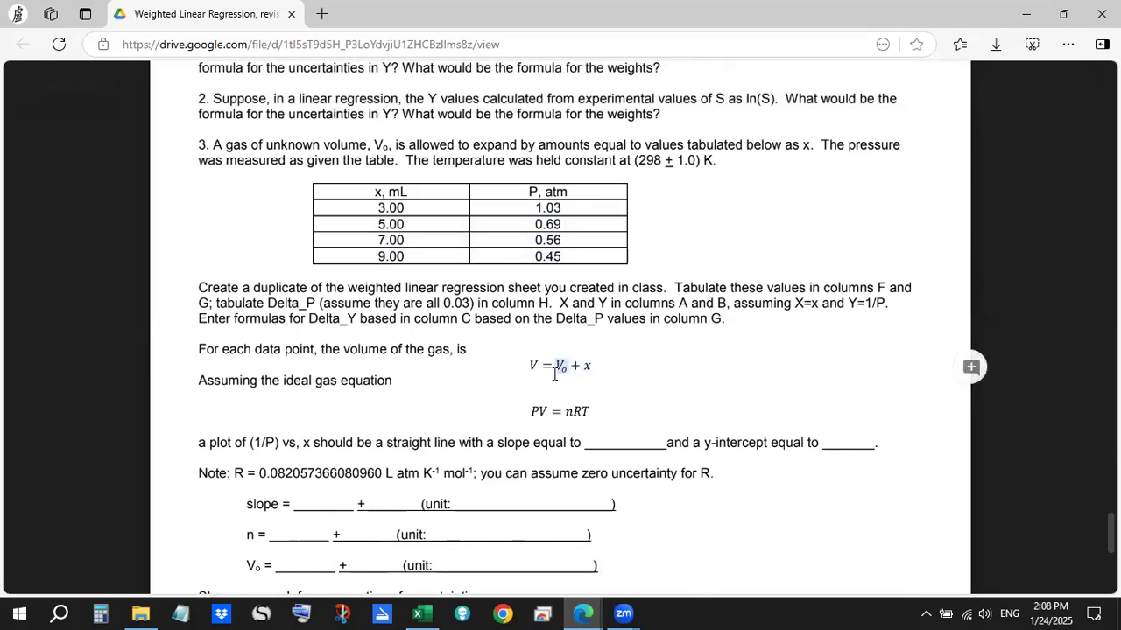
scroll(456, 380, down, 2)
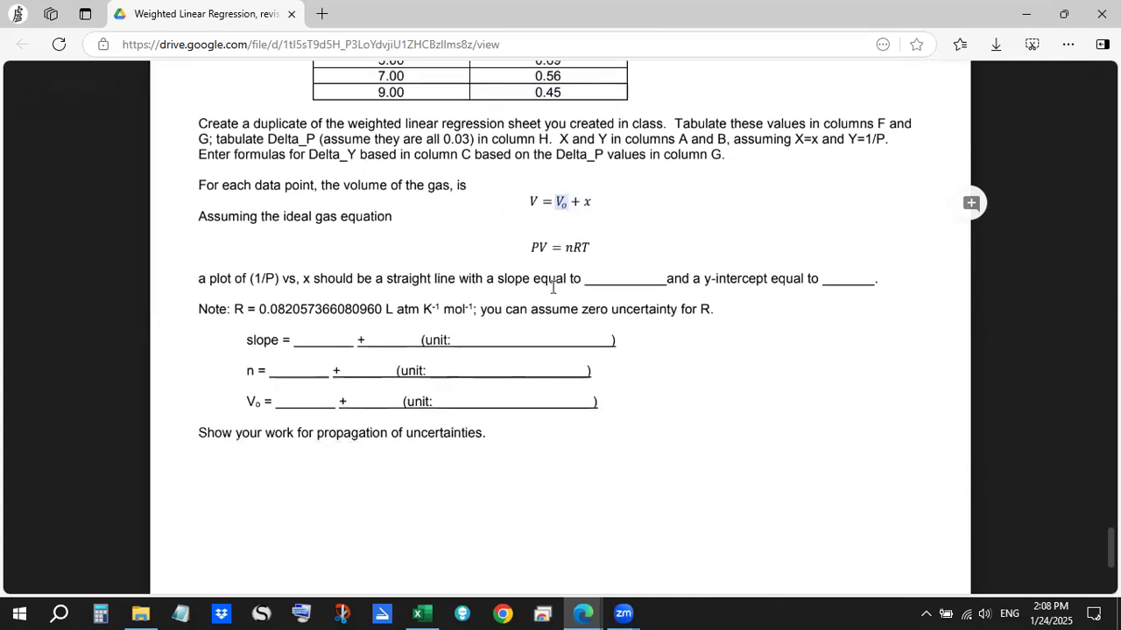
drag(528, 248, 630, 245)
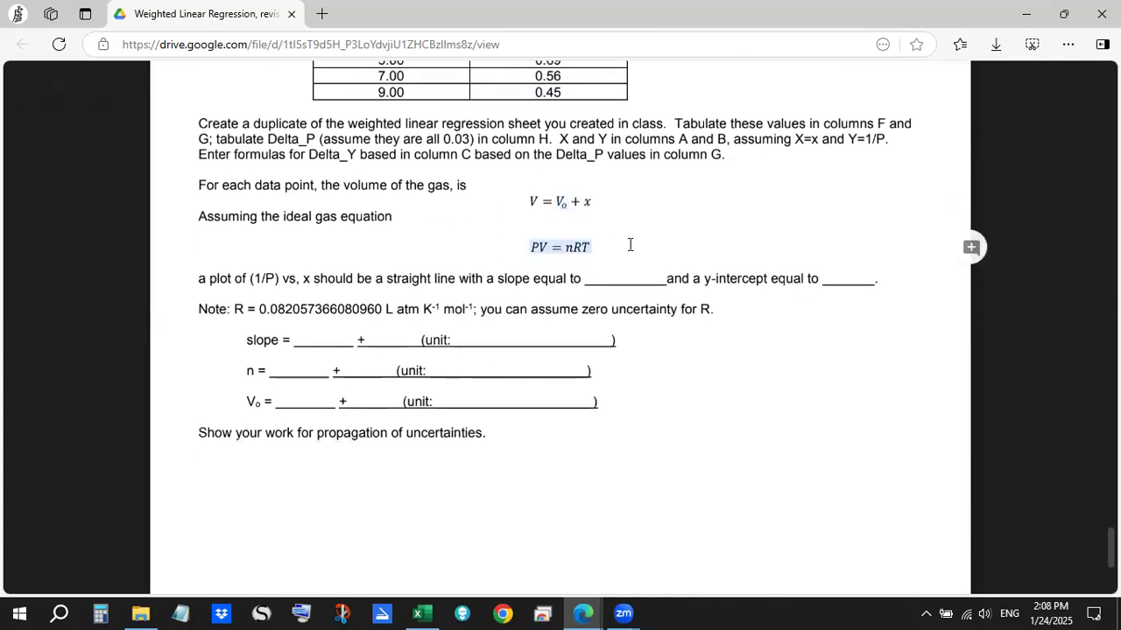
Step: Review the tabulated pressures and the instruction to base the Delta_Y formulas on the Delta_P values
scroll(629, 245, up, 2)
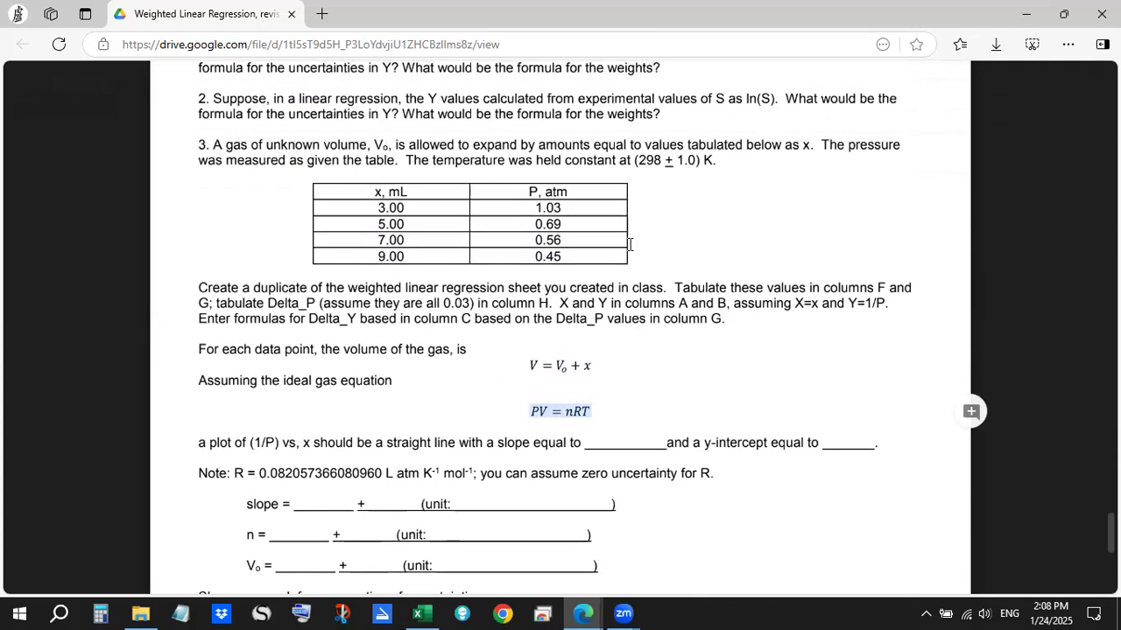
drag(531, 208, 556, 256)
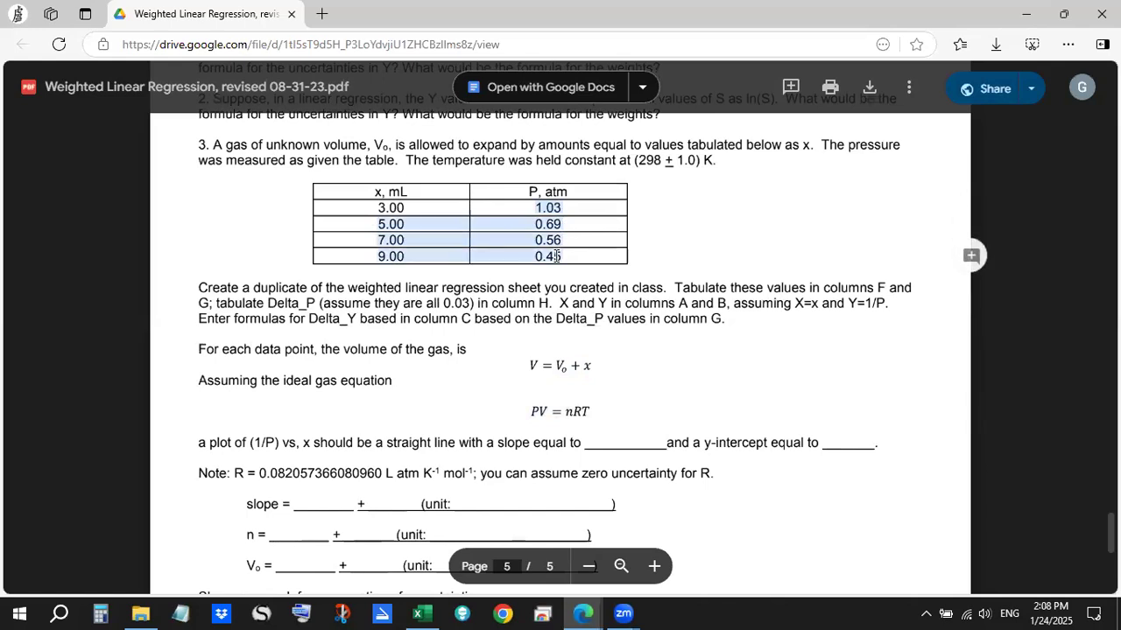
drag(556, 320, 646, 320)
Step: Relate the two gas equations to the (1/P) versus x plot and examine the slope and y-intercept blanks to fill in
scroll(574, 214, down, 2)
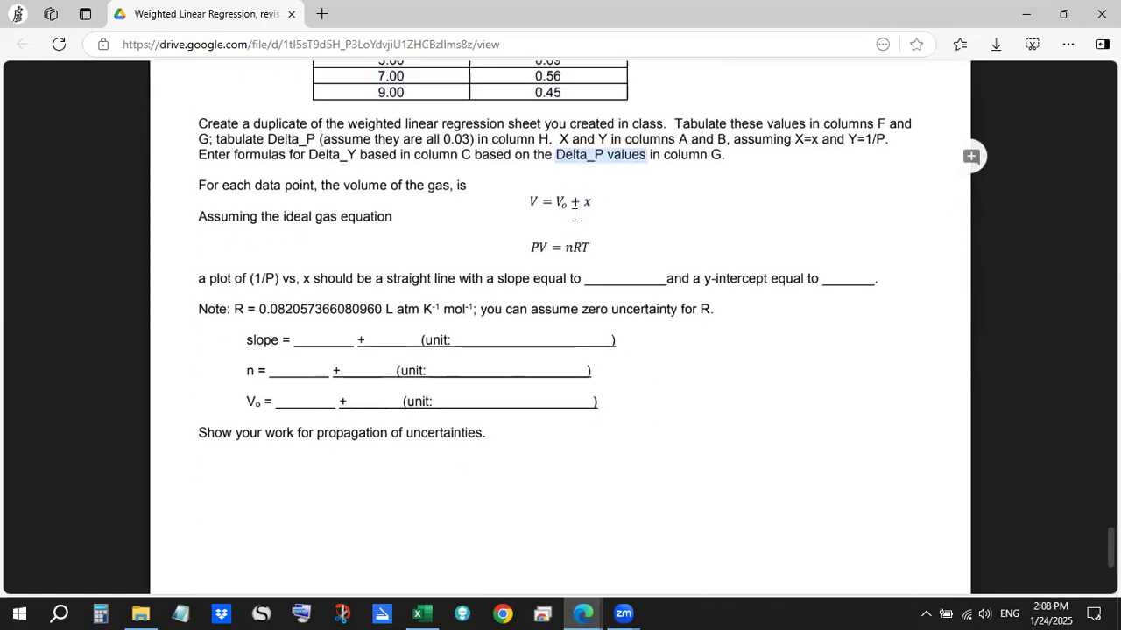
drag(561, 203, 593, 203)
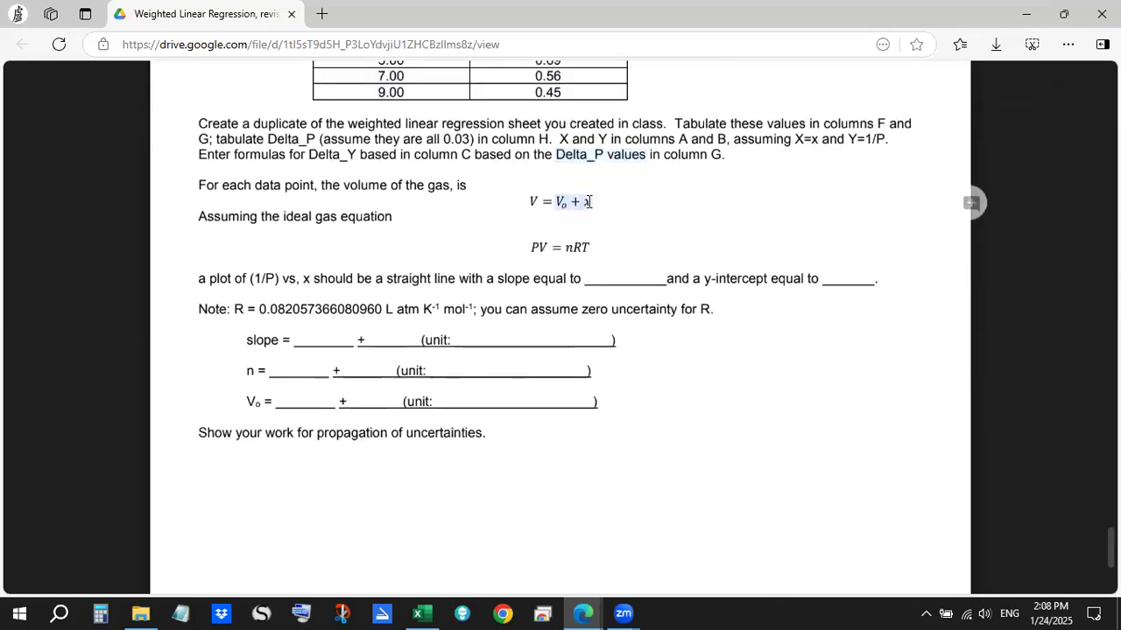
double_click(549, 247)
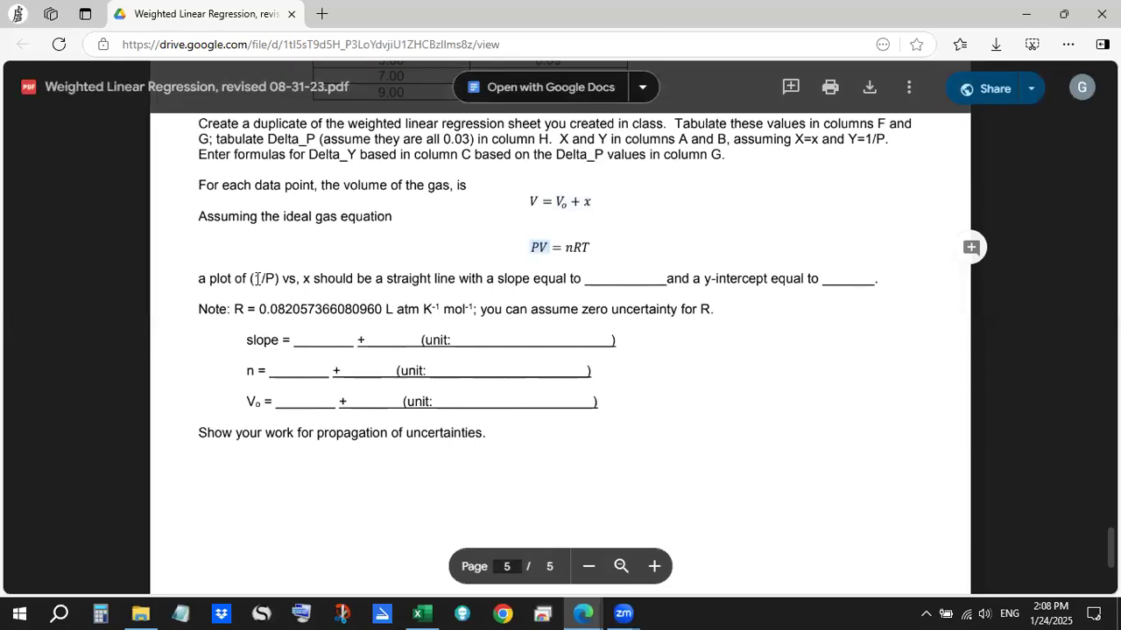
drag(251, 278, 307, 276)
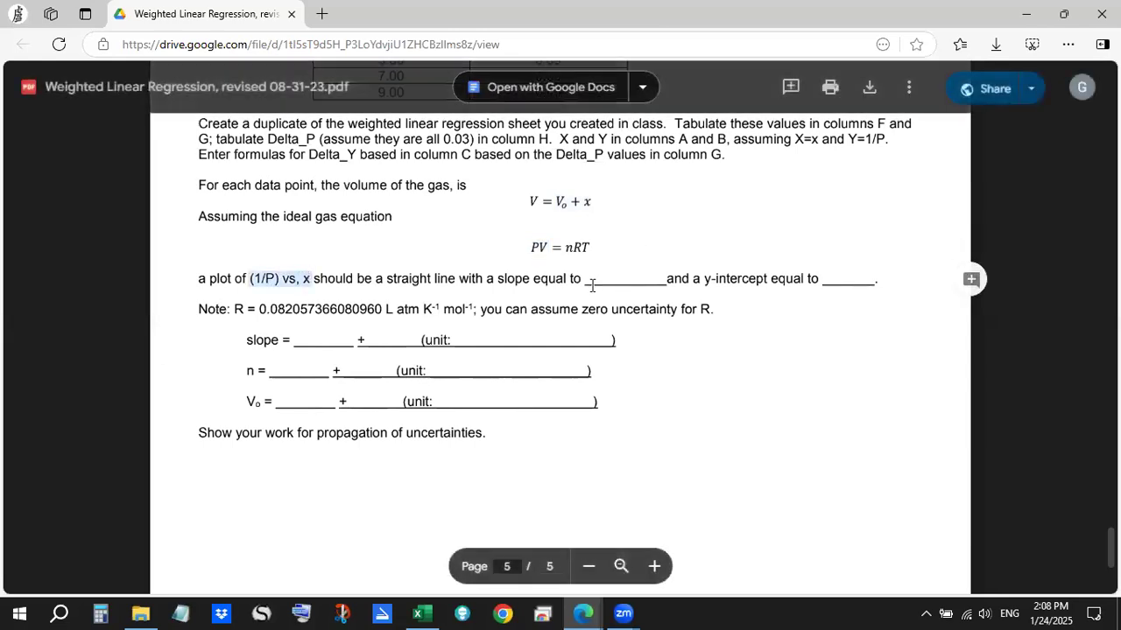
drag(586, 281, 639, 272)
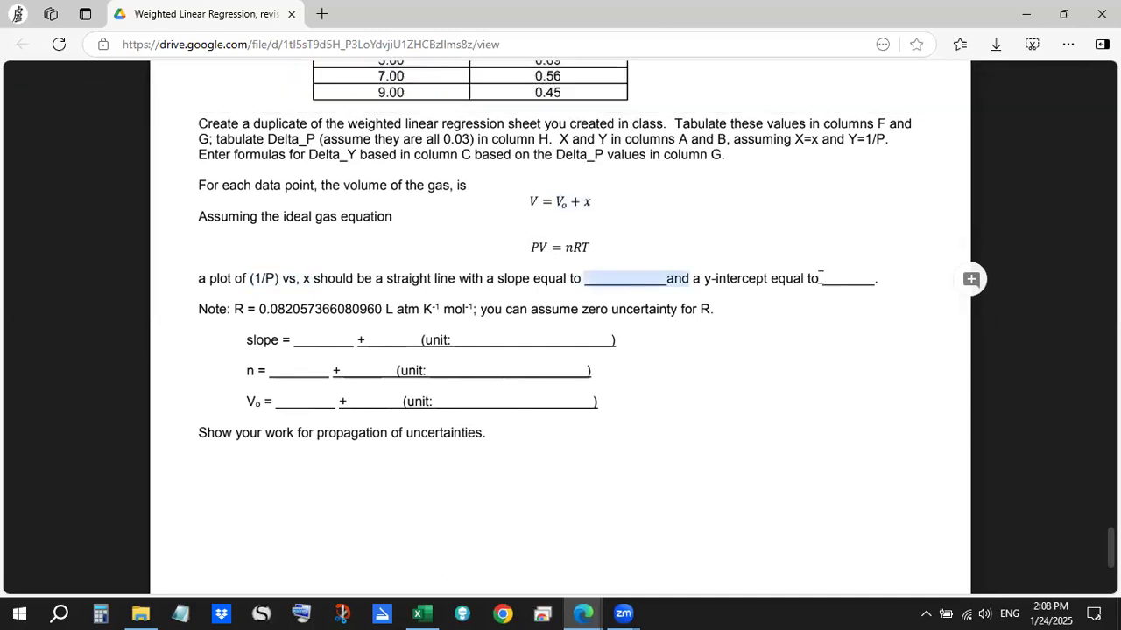
drag(820, 275, 847, 274)
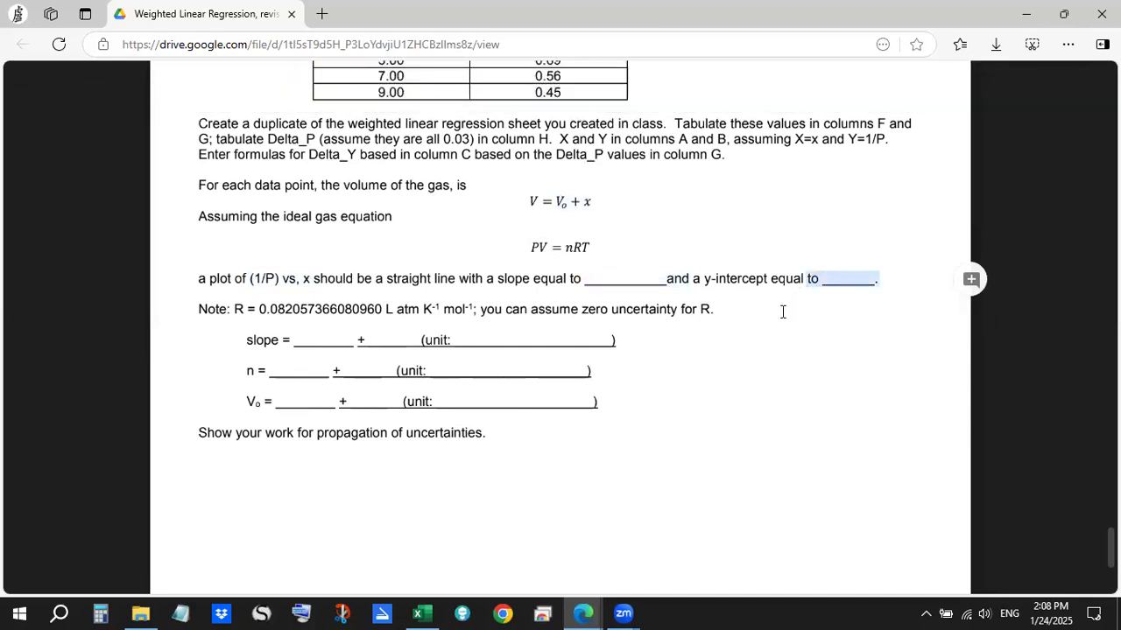
Step: Review homework questions 1 to 3, examining the 1/P expression in question 1 and the blanks for slope, n and Vo in question 3
scroll(455, 408, up, 2)
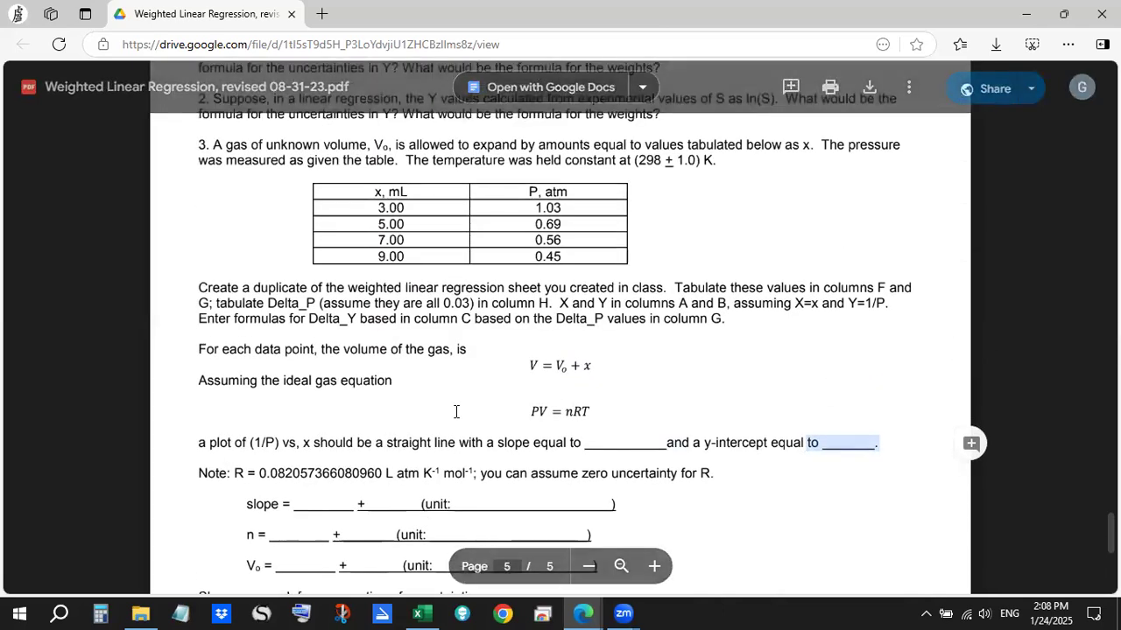
scroll(455, 412, up, 2)
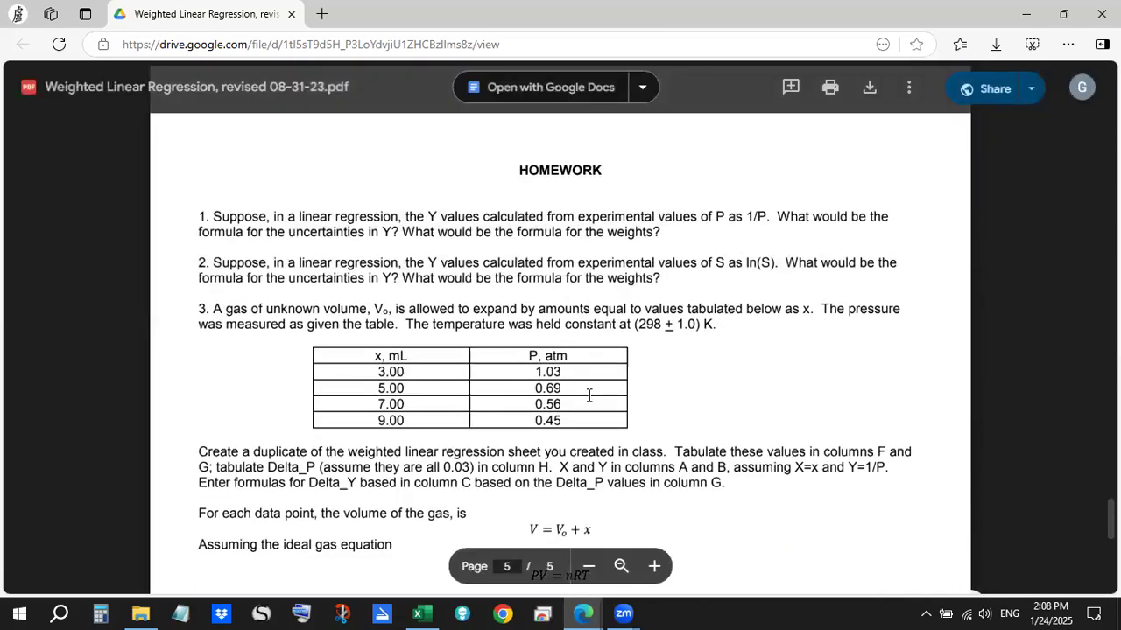
scroll(563, 389, down, 1)
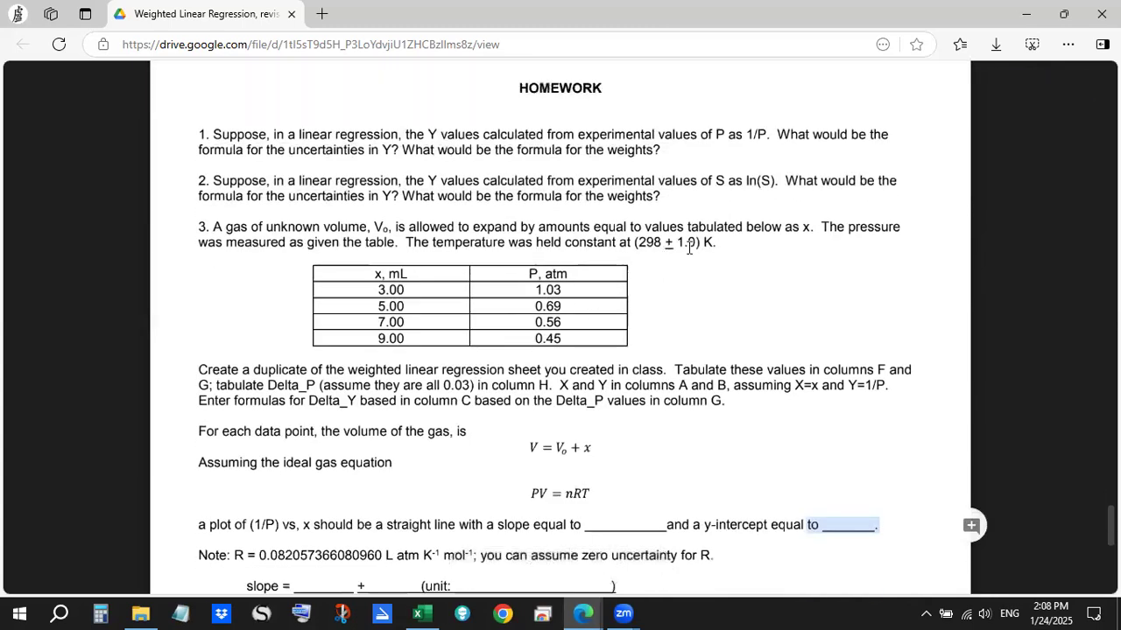
double_click(747, 134)
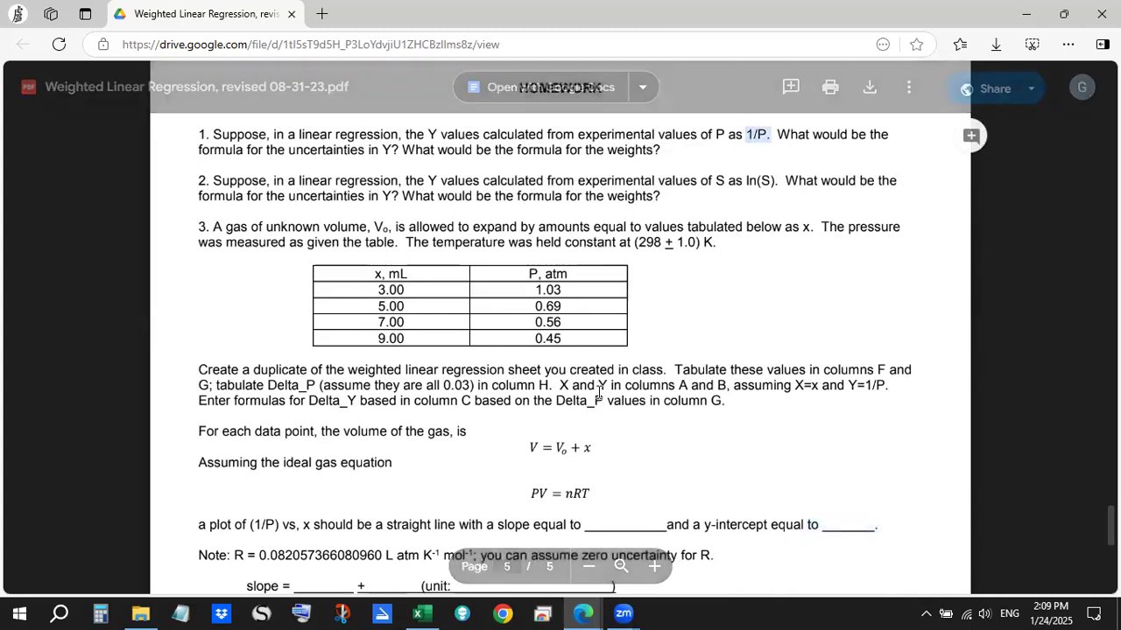
scroll(597, 397, down, 1)
scroll(597, 397, down, 5)
scroll(540, 430, up, 3)
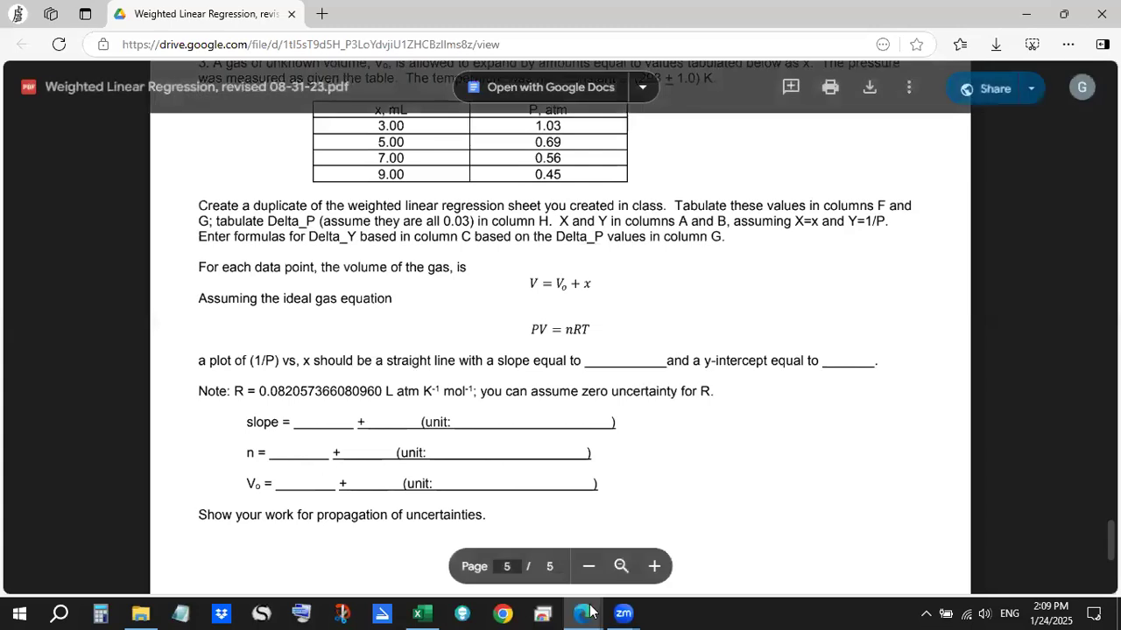
Step: Switch to the Canvas course window and open the Week 1 Lab Report - Weighted Linear Regression assignment from the course home page
mouse_move(592, 613)
click(549, 561)
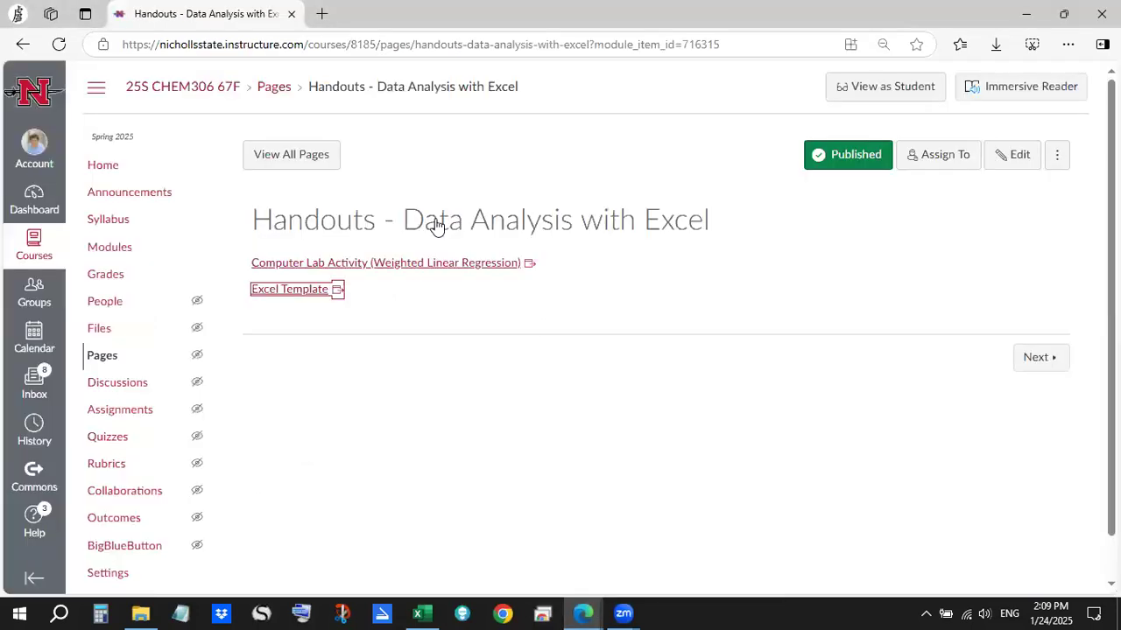
click(94, 167)
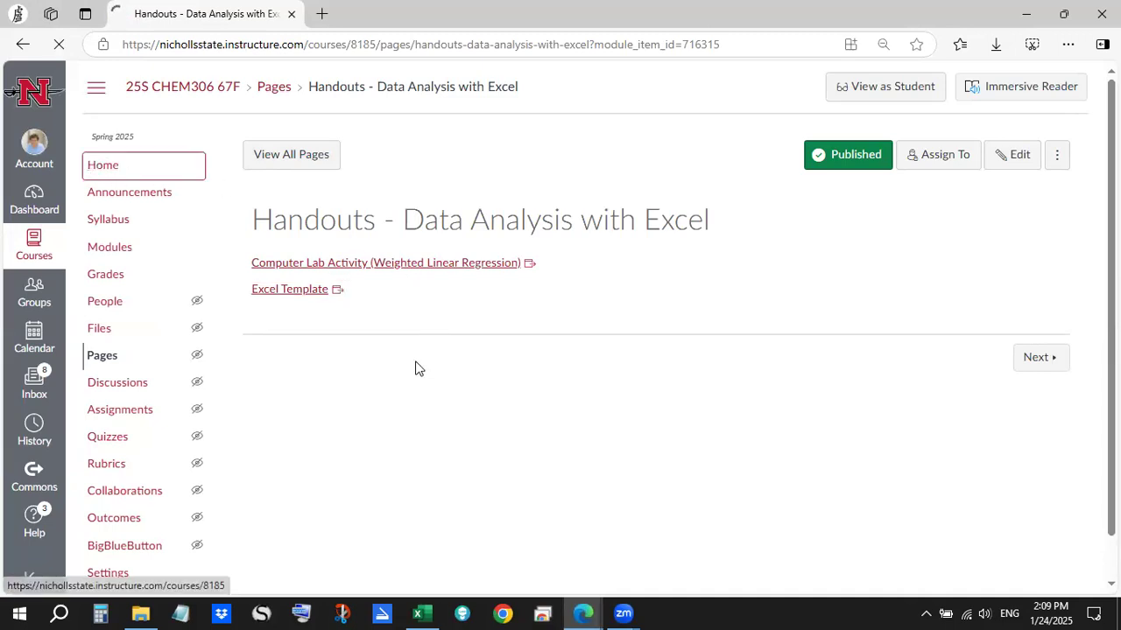
scroll(416, 367, down, 3)
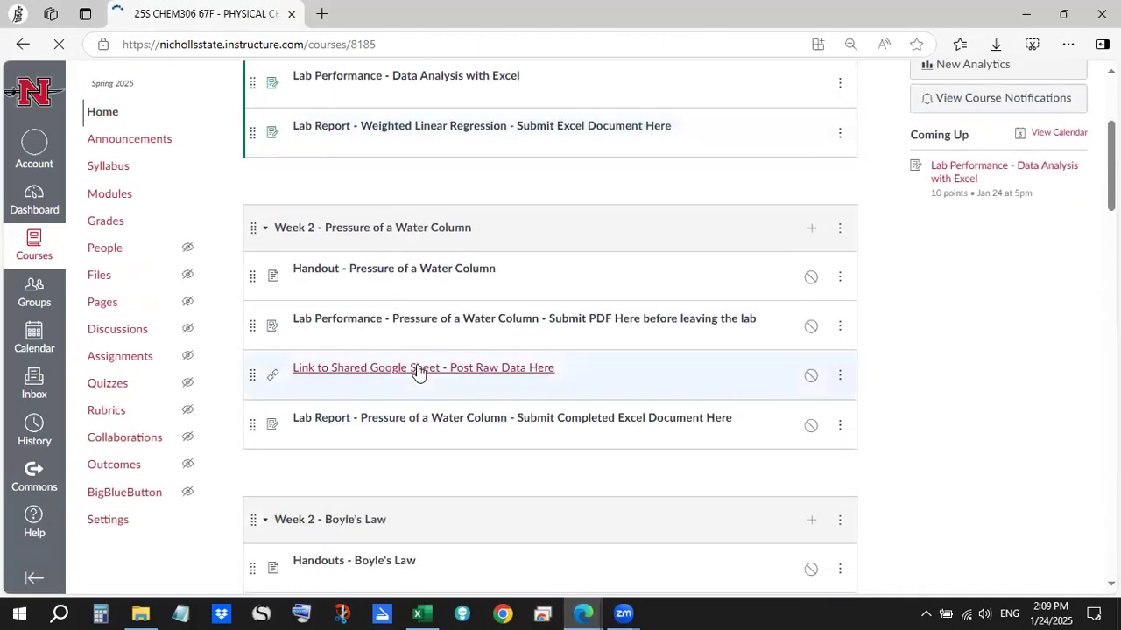
scroll(417, 378, down, 1)
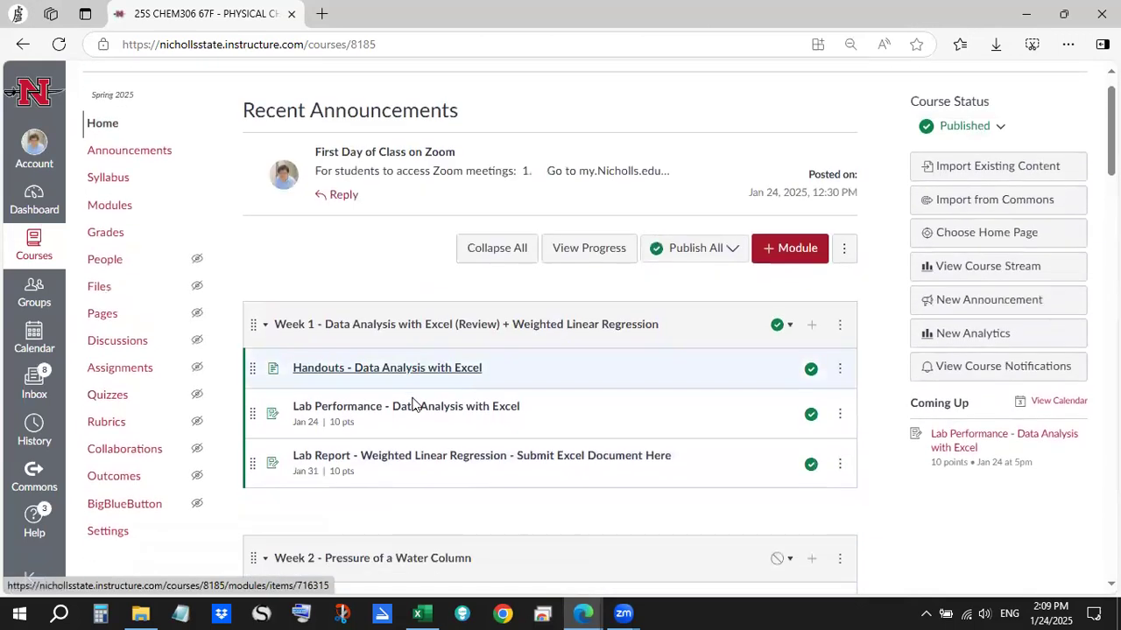
click(419, 418)
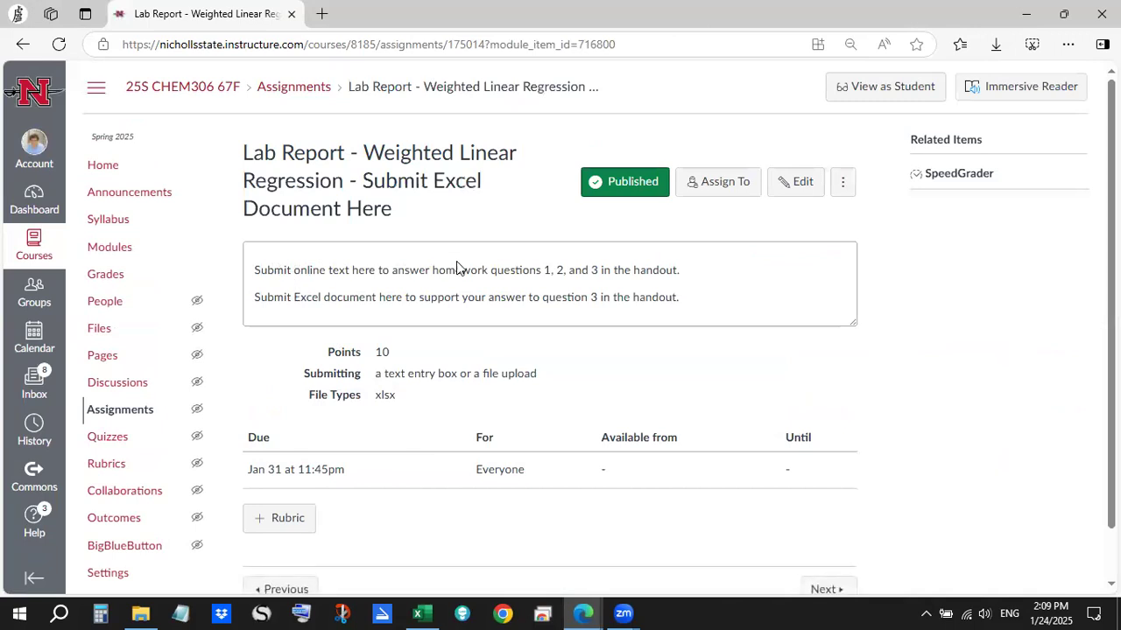
Step: Read the lab report's submission instructions for the online text answers and the Excel document supporting question 3
drag(497, 267, 675, 270)
drag(324, 297, 424, 298)
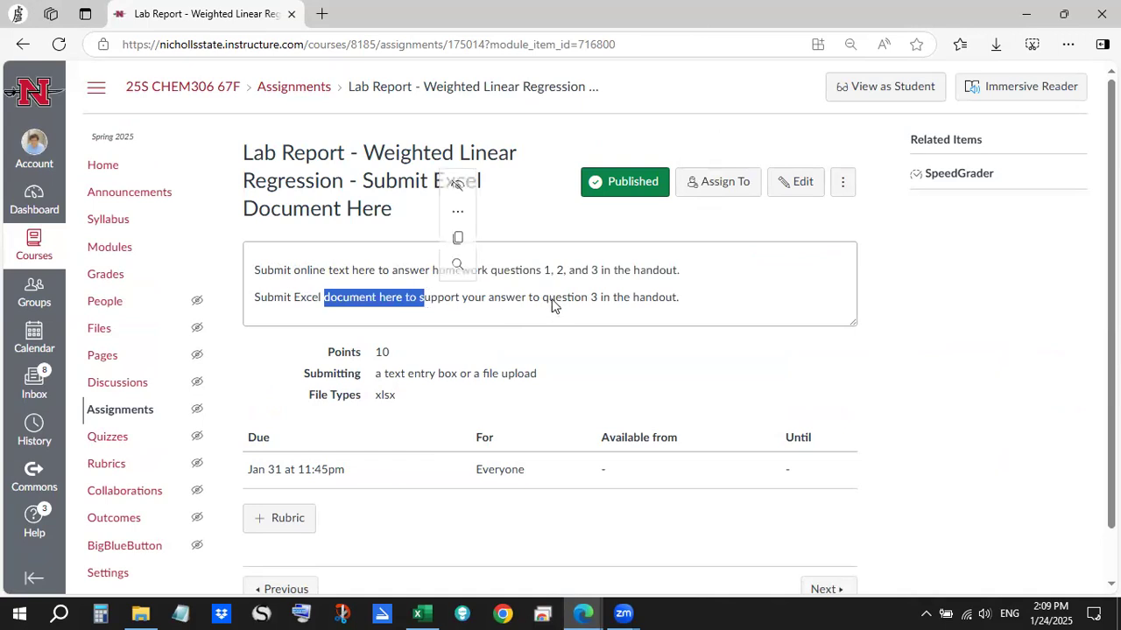
click(593, 298)
double_click(592, 298)
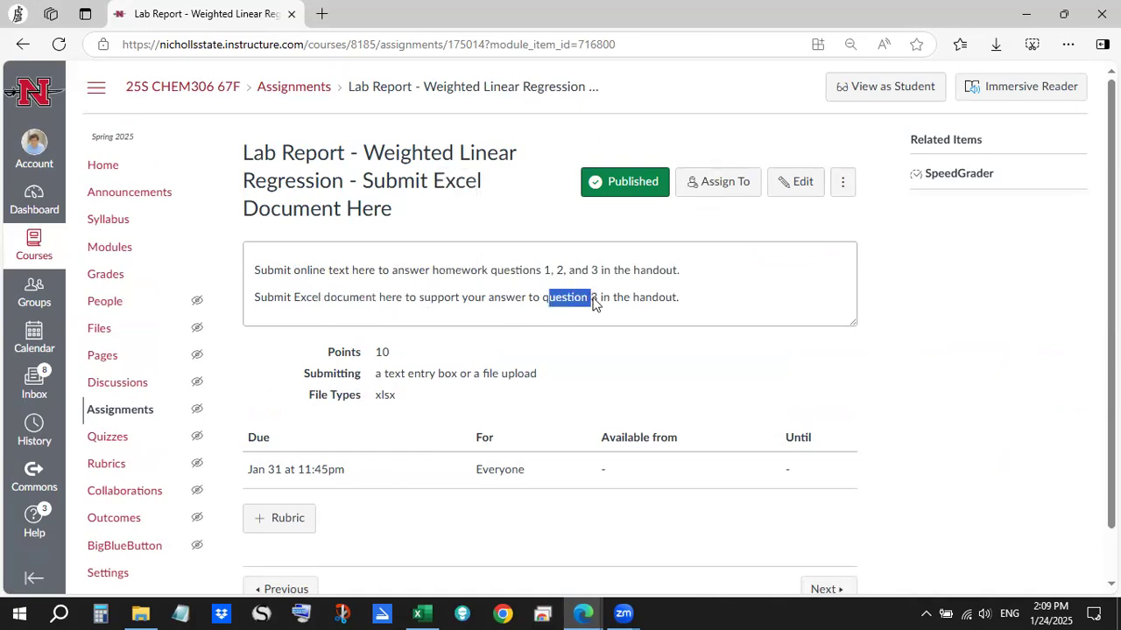